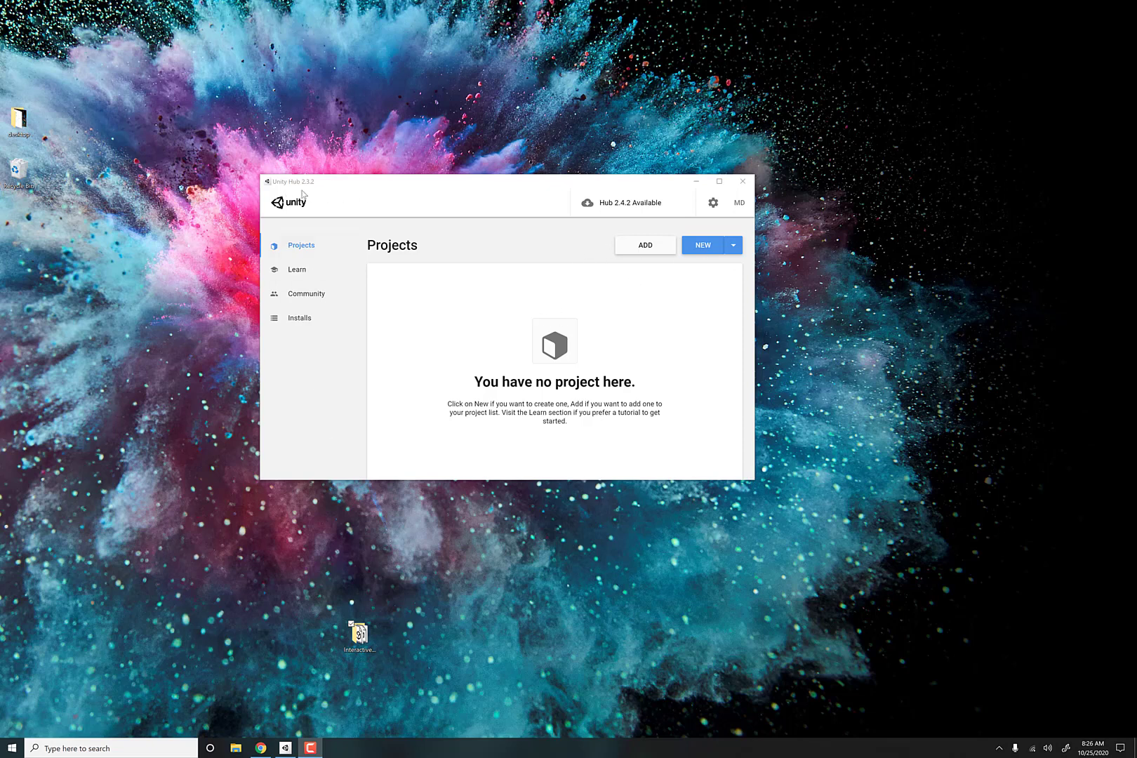
Create a new project from the 3D template and name it InteractiveFPS
left_click(704, 246)
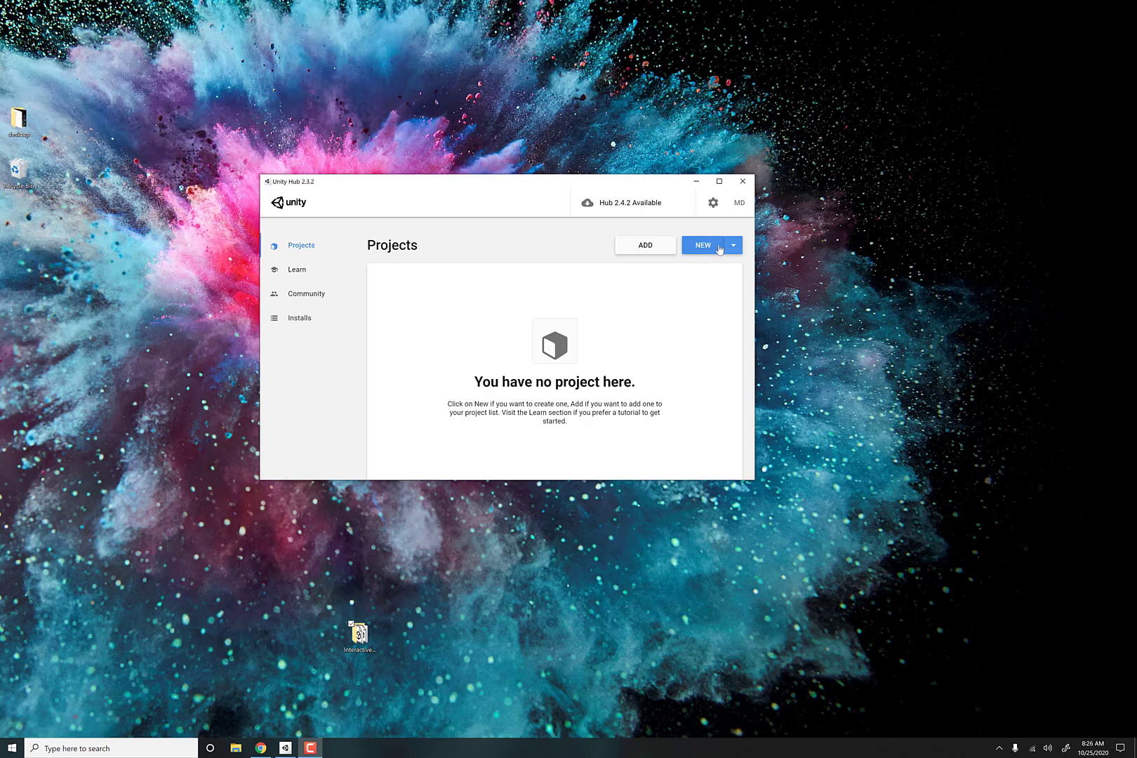
left_click(574, 264)
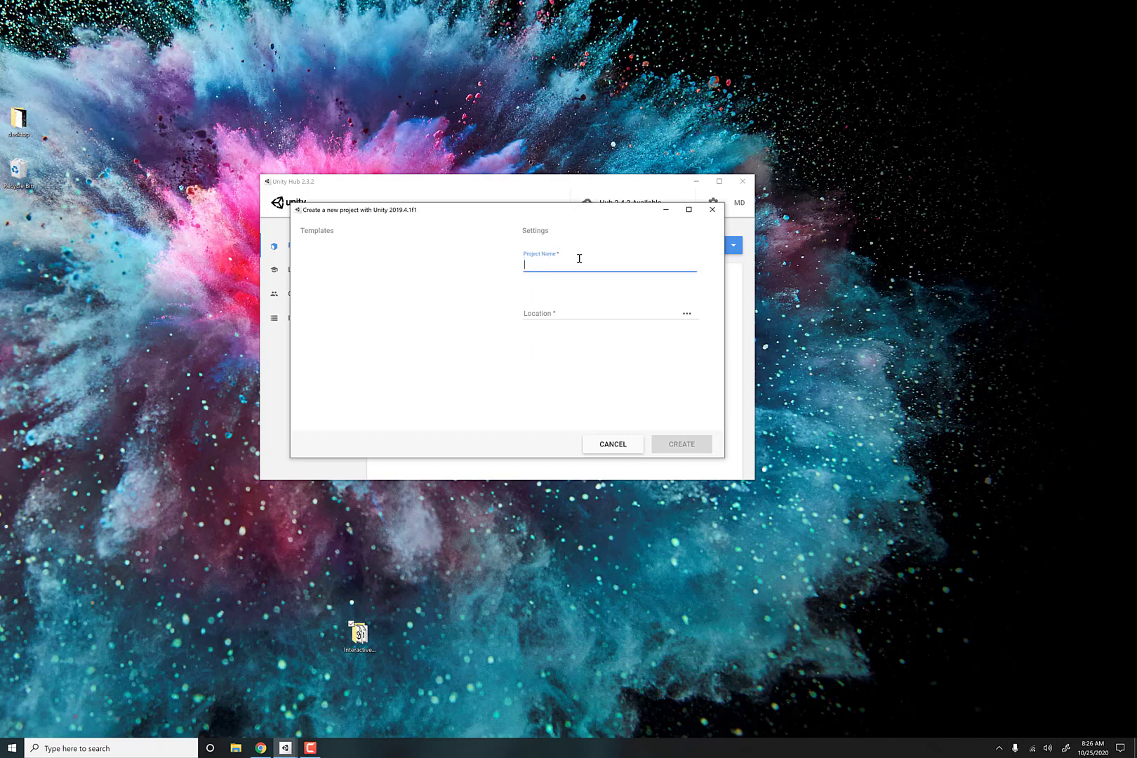
type("InteractiveUnityDemo")
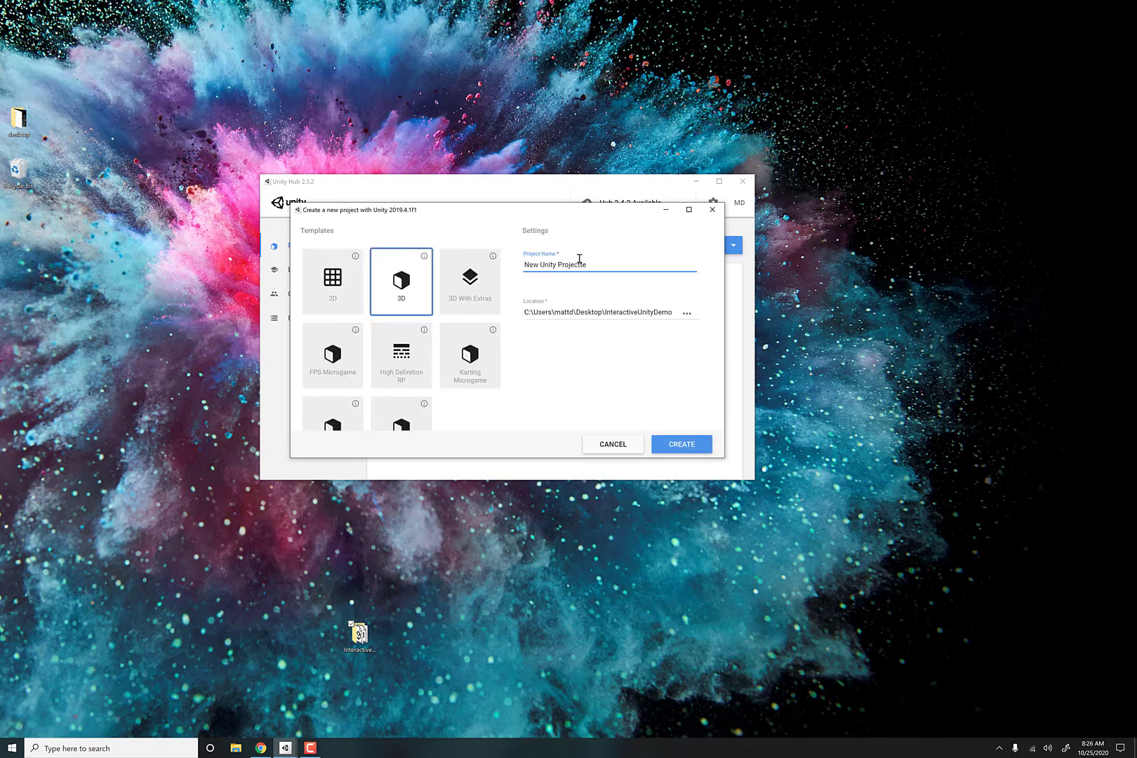
key("BackSpace")
key("BackSpace")
key("BackSpace")
key("BackSpace")
key("BackSpace")
key("BackSpace")
key("BackSpace")
key("BackSpace")
key("BackSpace")
key("BackSpace")
key("BackSpace")
key("BackSpace")
key("BackSpace")
key("BackSpace")
key("BackSpace")
key("BackSpace")
type("InteractiveFPAS")
left_click(681, 444)
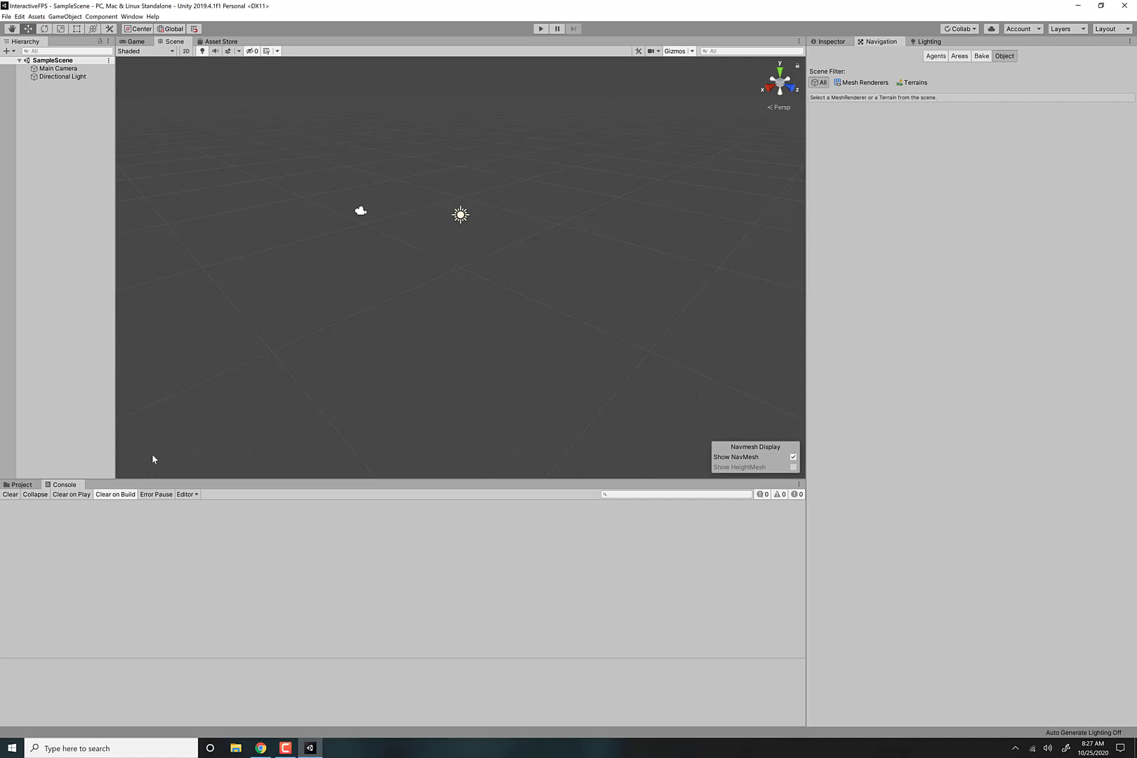
Add a plane to the scene and scale it up uniformly into a large ground surface
left_click(21, 484)
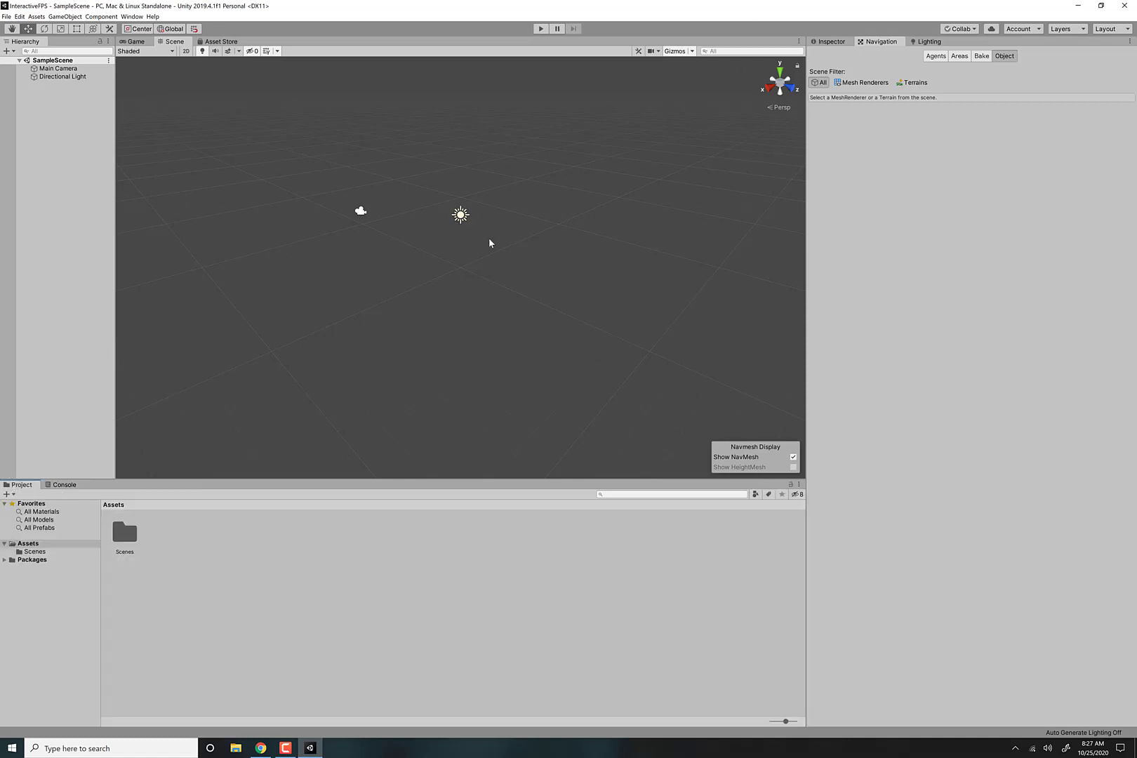
left_click(65, 17)
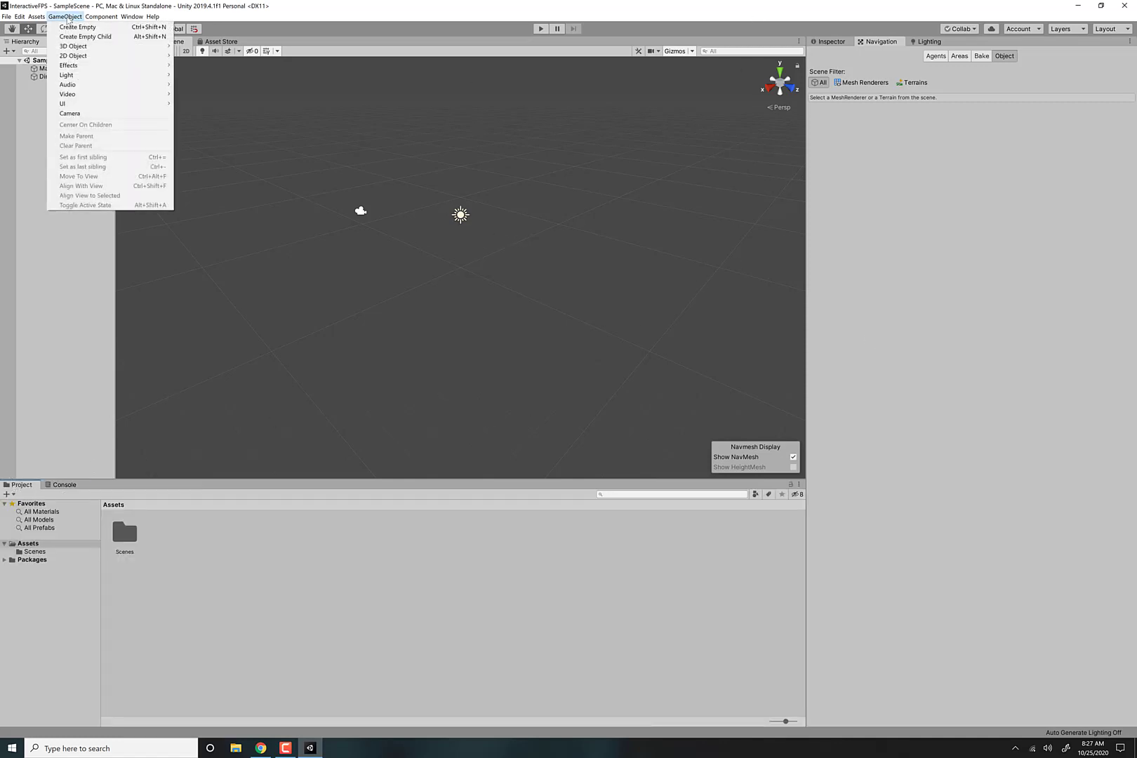
mouse_move(75, 48)
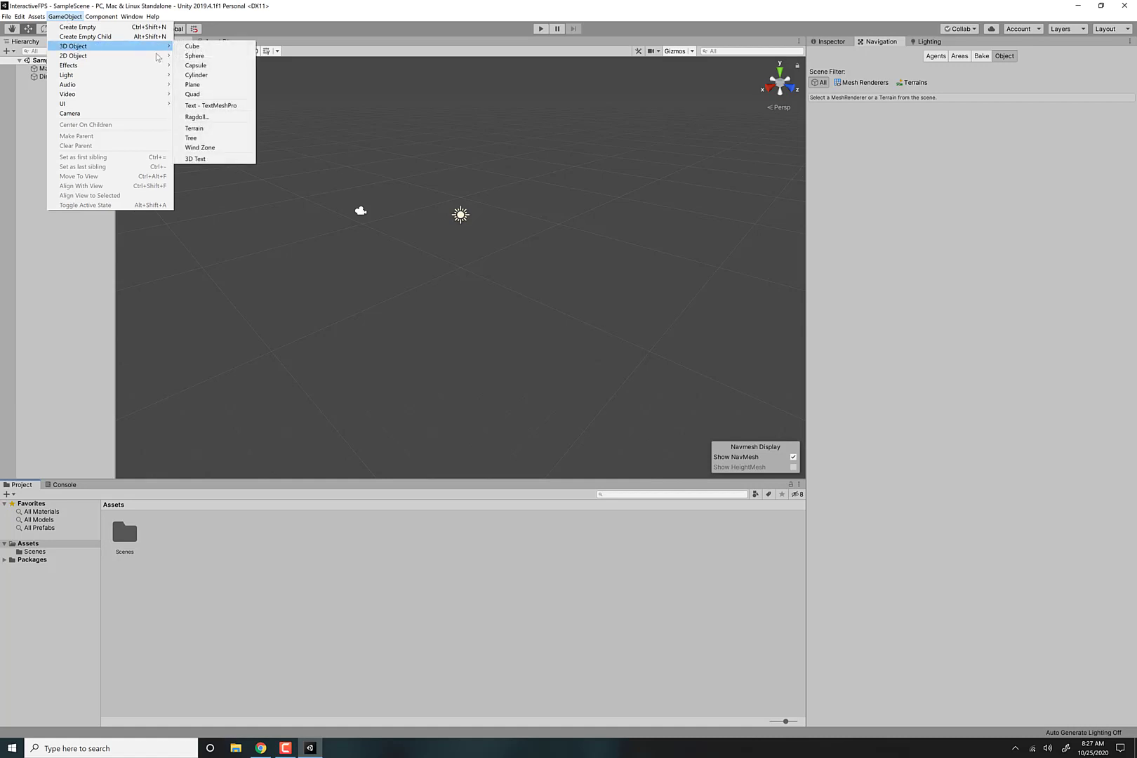
left_click(238, 87)
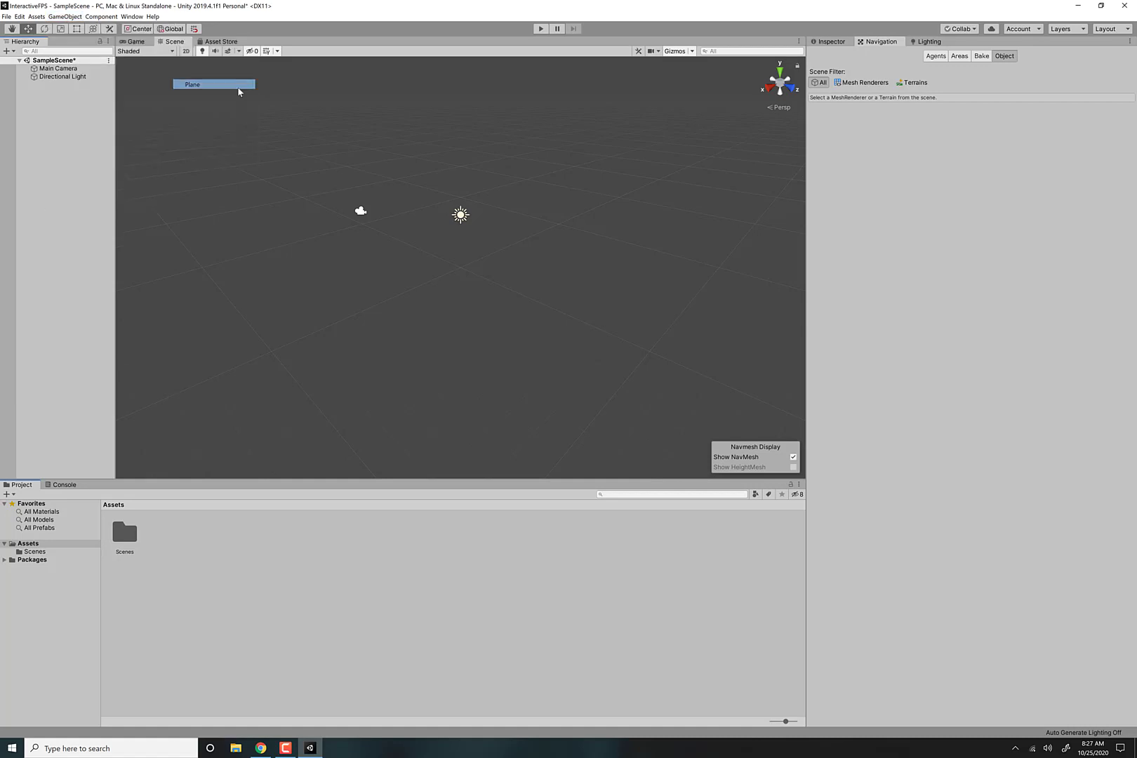
key("r")
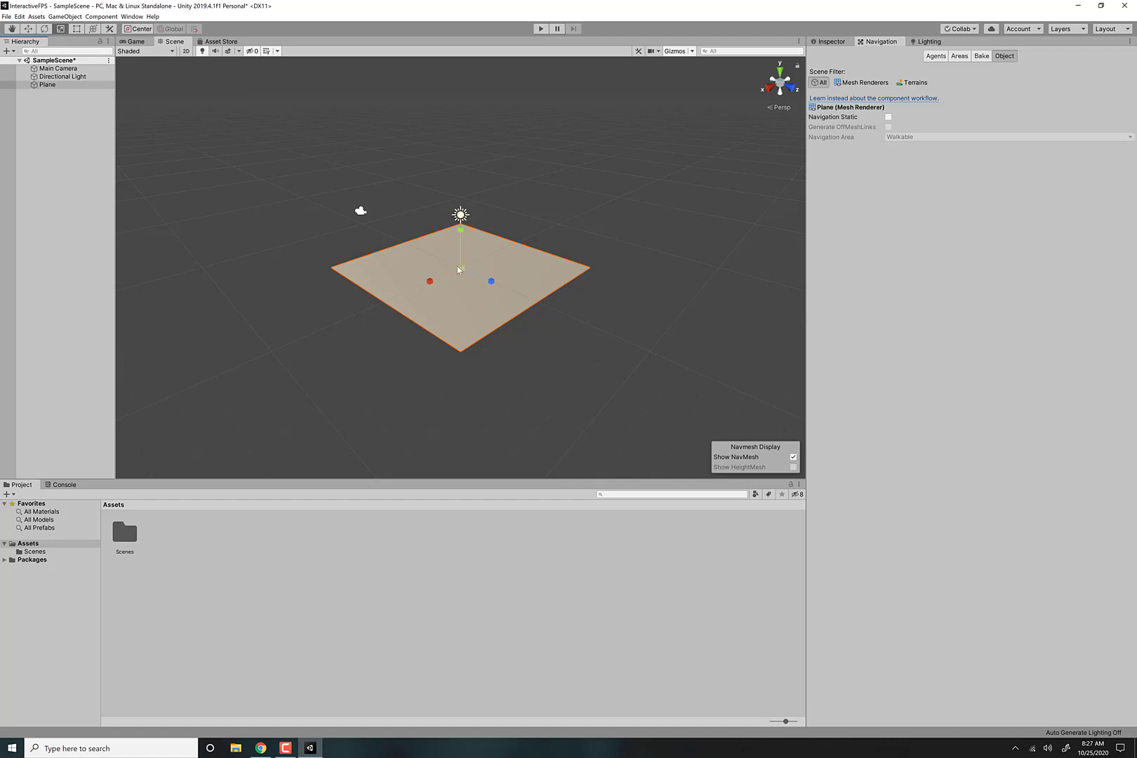
left_click_drag(460, 269, 727, 314)
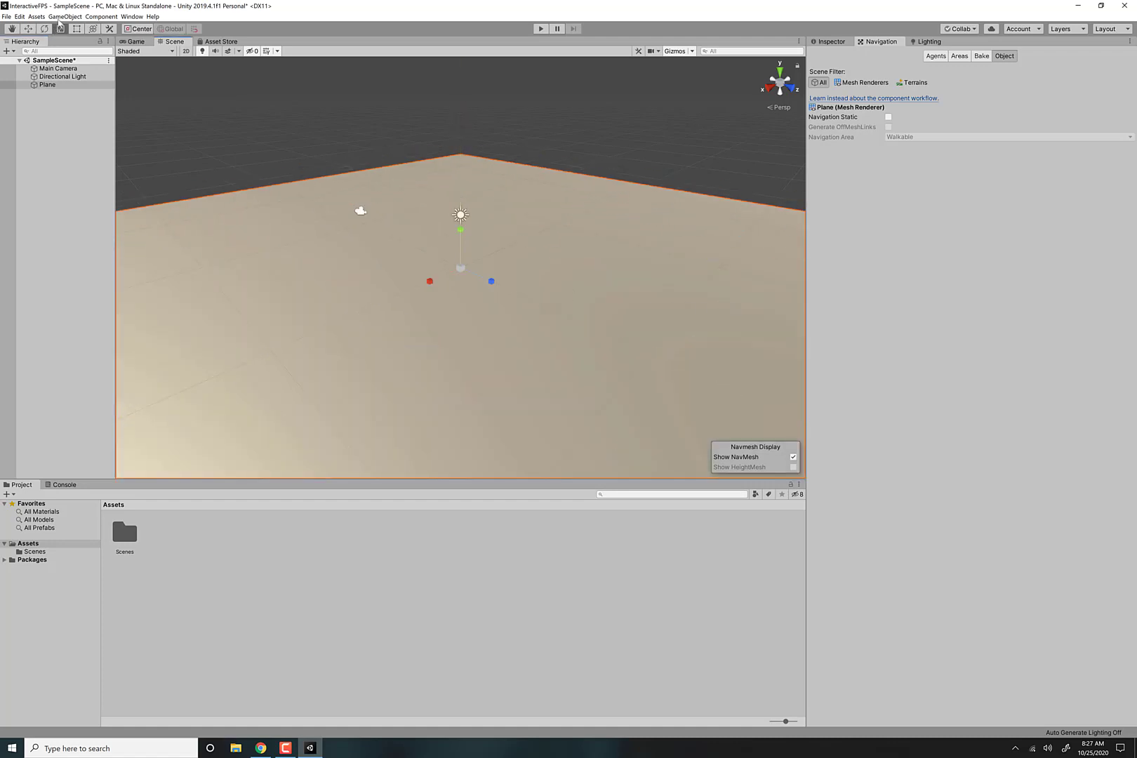
Add a sphere, placed away from the plane's centre, and enlarge it
left_click(61, 17)
mouse_move(77, 45)
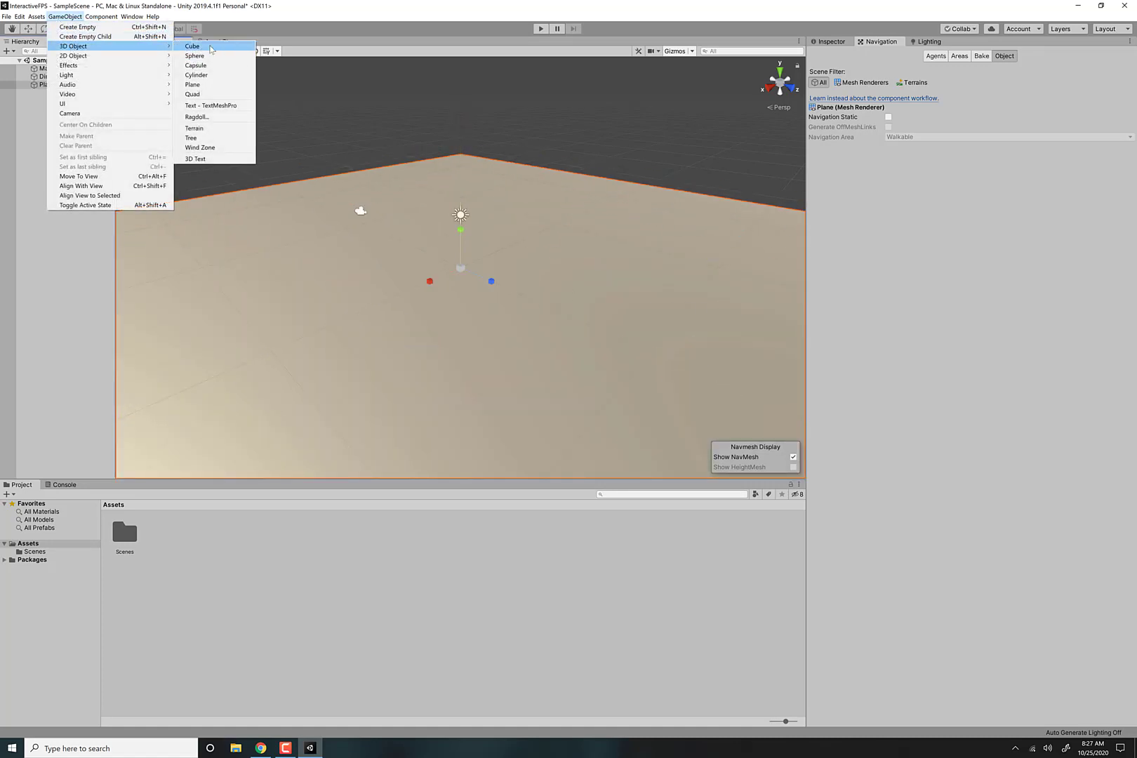
left_click(203, 56)
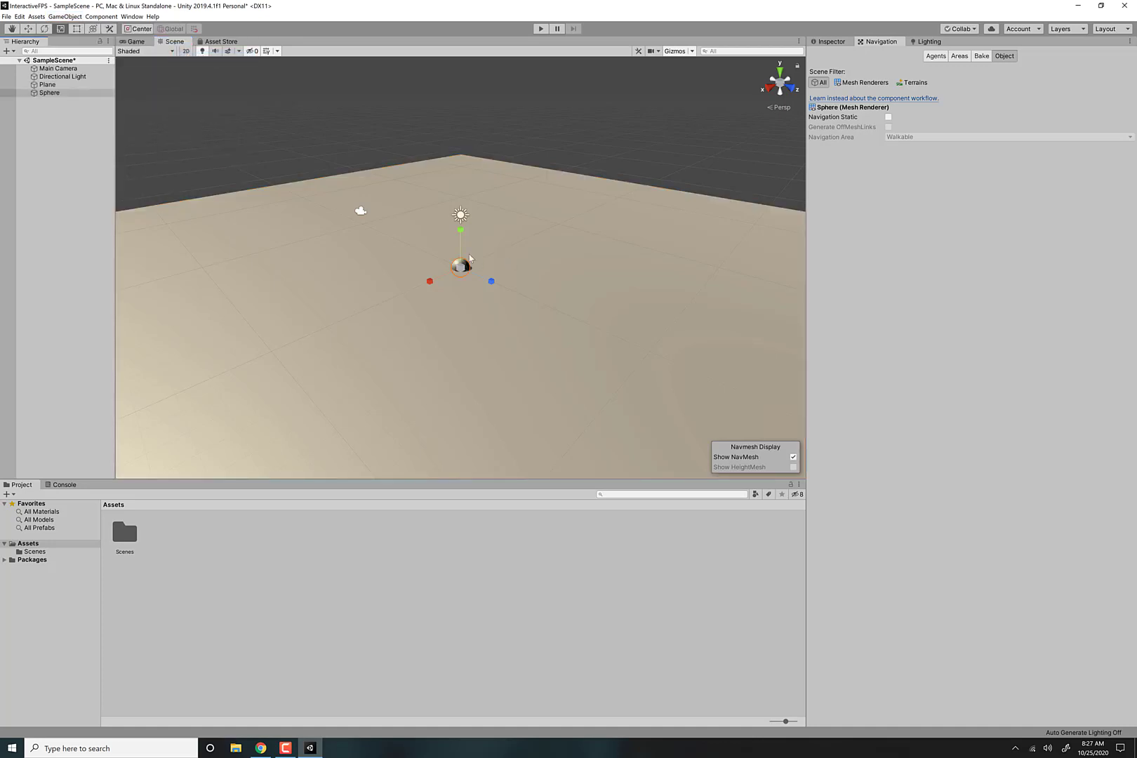
key("w")
left_click_drag(463, 238, 386, 285)
key("r")
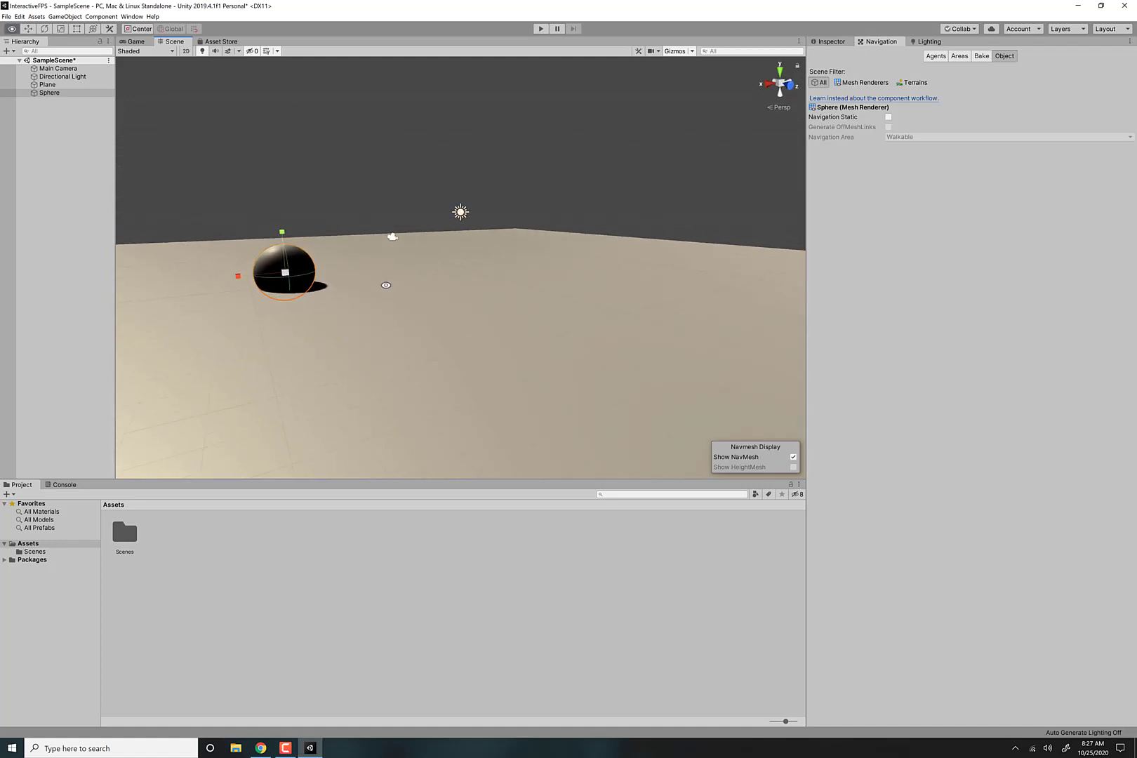
Raise the sphere until it clears the plane and check it in the Game view
key("w")
left_click_drag(279, 236, 279, 227)
left_click_drag(419, 263, 399, 239, "alt")
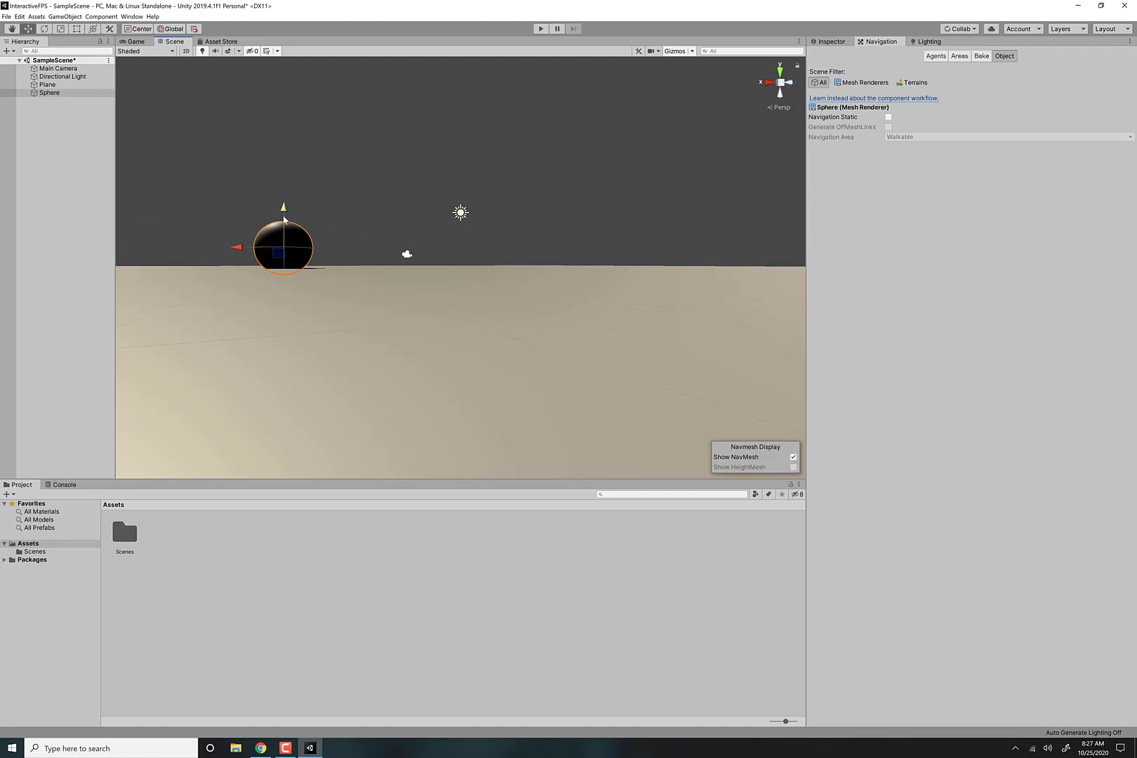
mouse_move(284, 209)
left_mouse_down()
mouse_move(285, 188)
mouse_move(284, 200)
left_mouse_up()
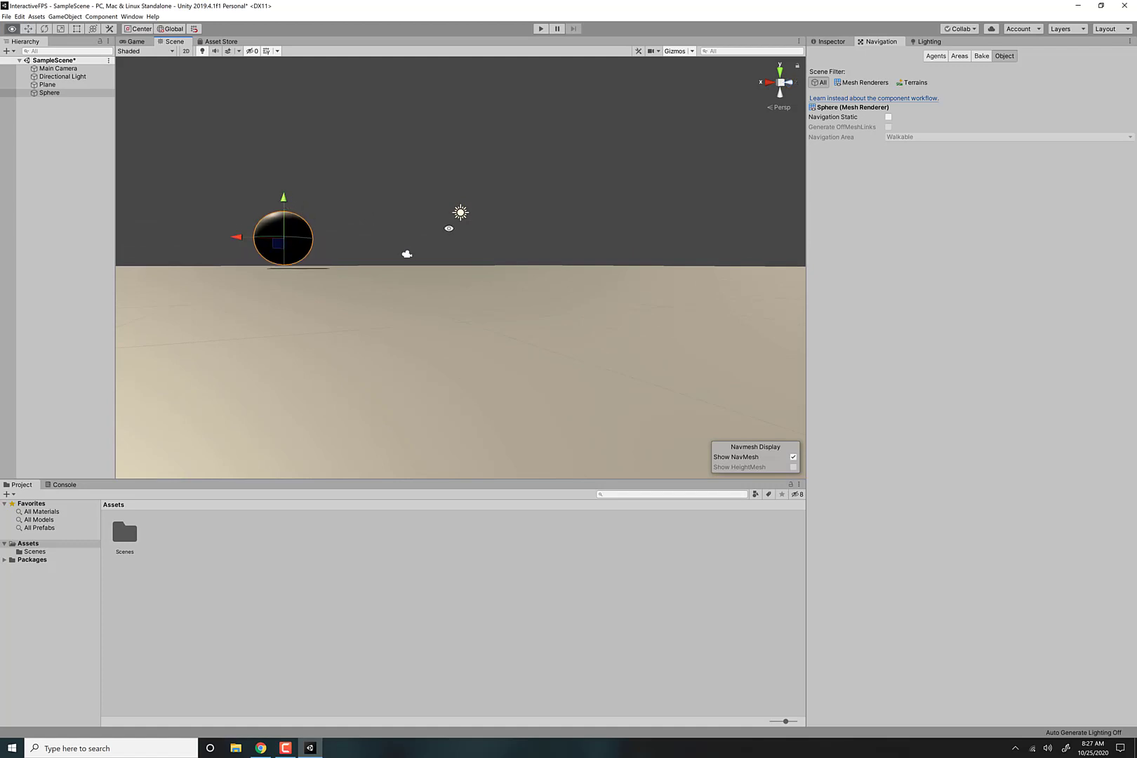
left_click_drag(453, 228, 241, 127, "alt")
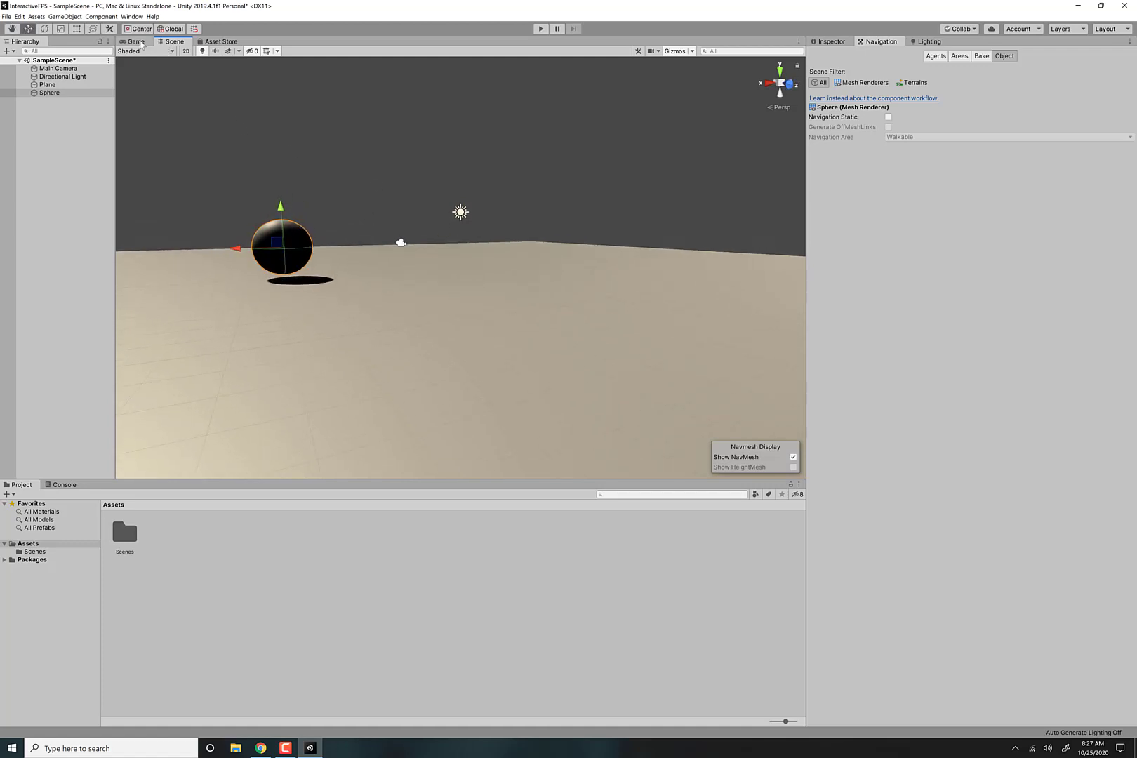
left_click(138, 43)
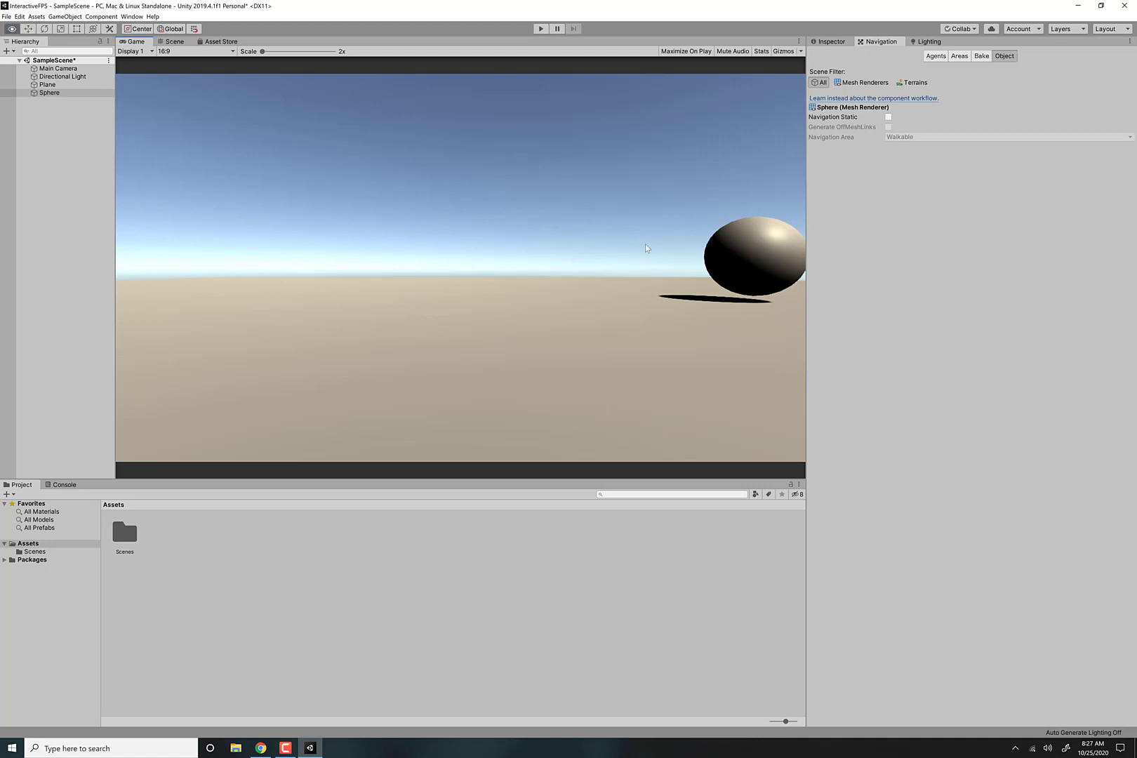
left_click(173, 42)
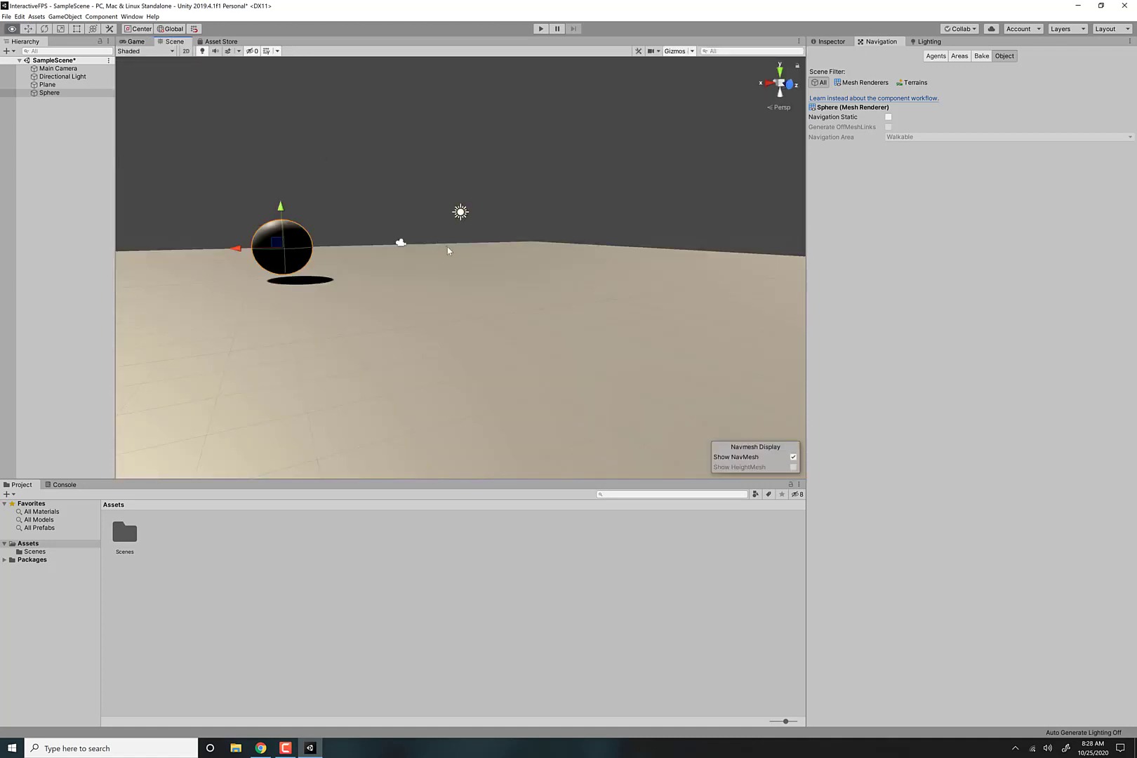
Rotate the Directional Light so that it shines more steeply and brightens the ground plane
left_click_drag(450, 250, 468, 210, "alt")
left_click(460, 213)
key("e")
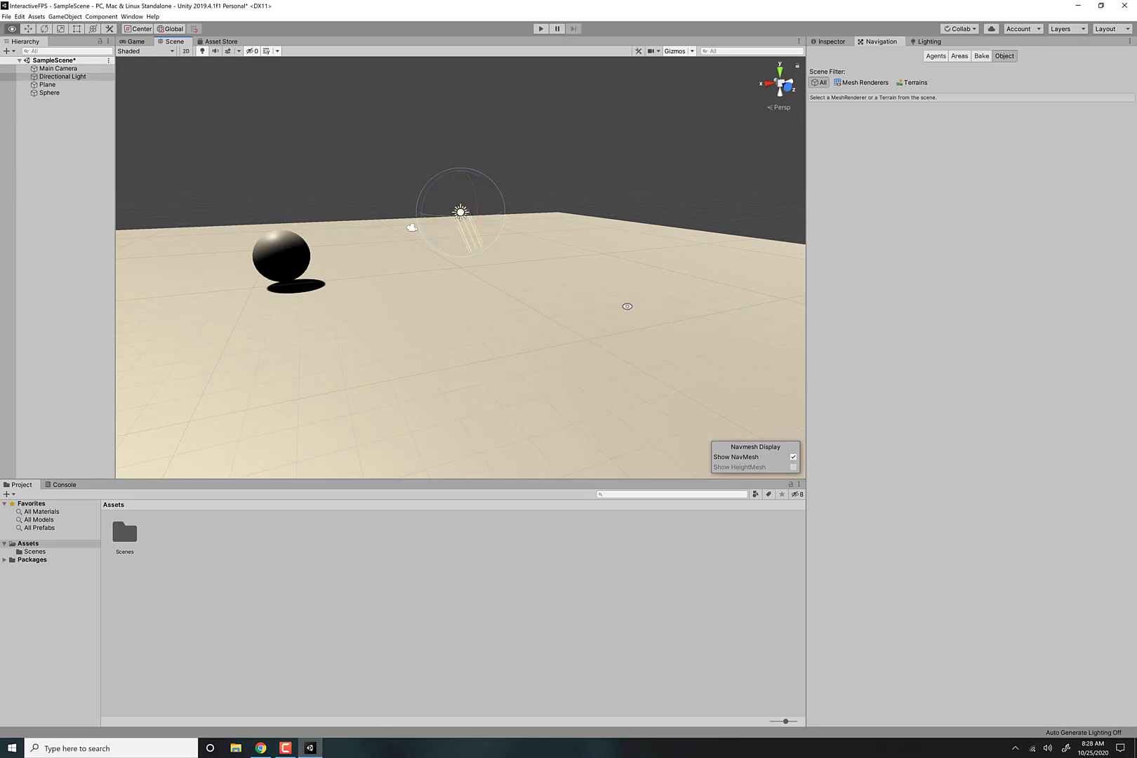
Lower the sphere slightly so that it rests on the plane, and deselect it
left_click_drag(626, 307, 523, 293, "alt")
left_click(296, 246)
key("w")
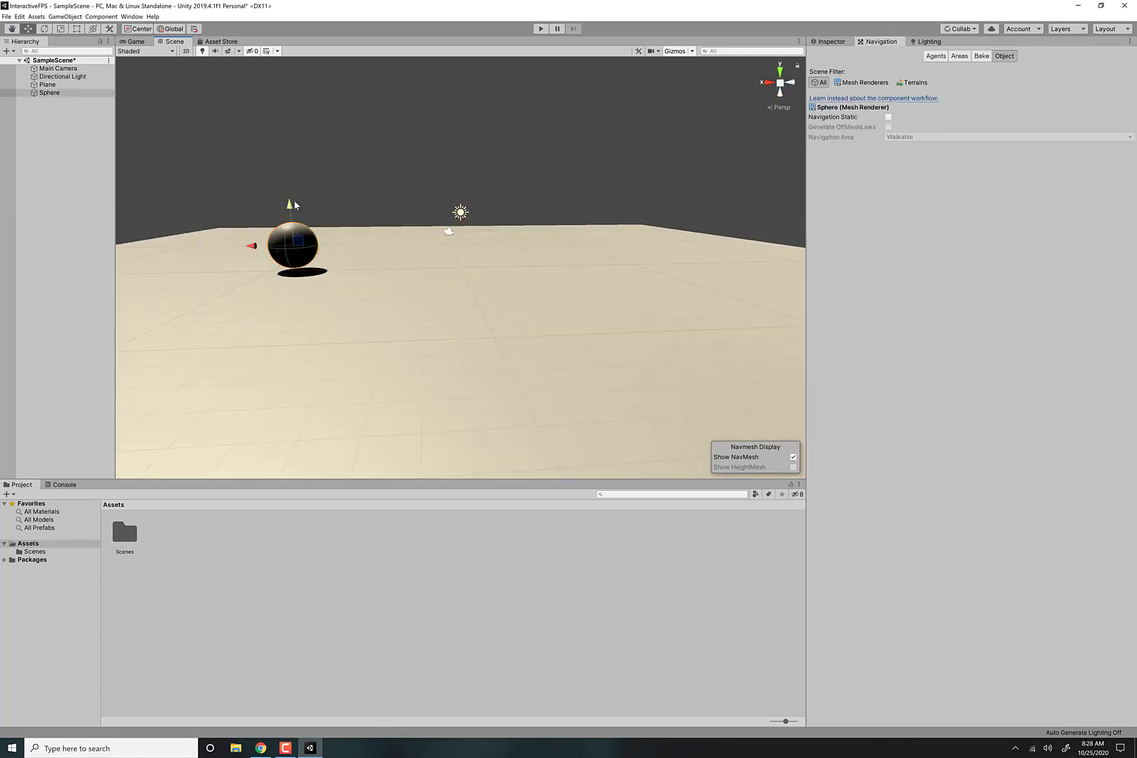
left_click(387, 203)
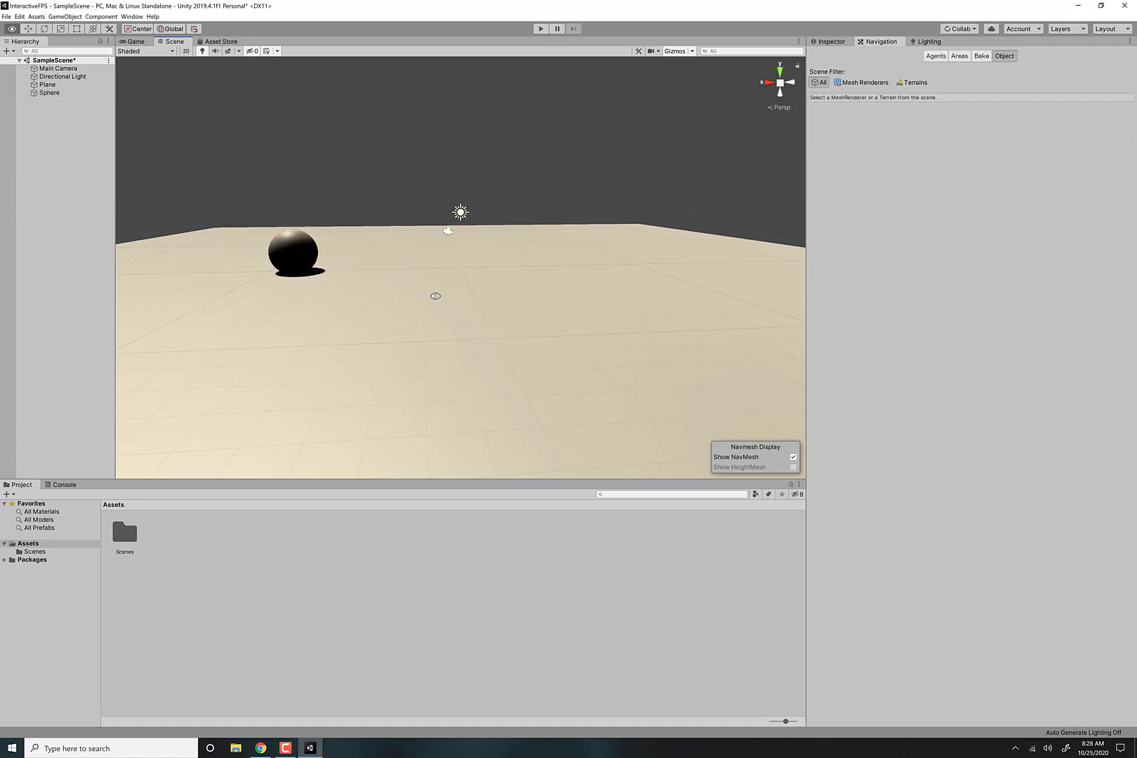
left_click_drag(437, 294, 472, 304, "alt")
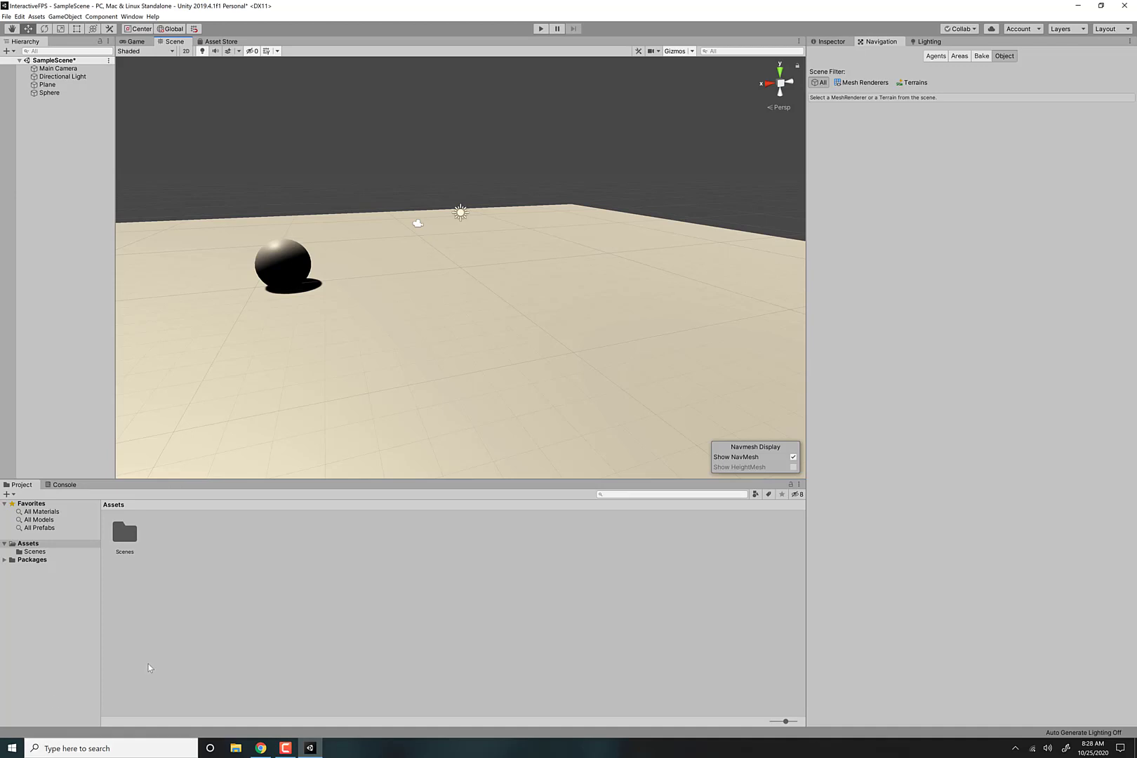
right_click(181, 516)
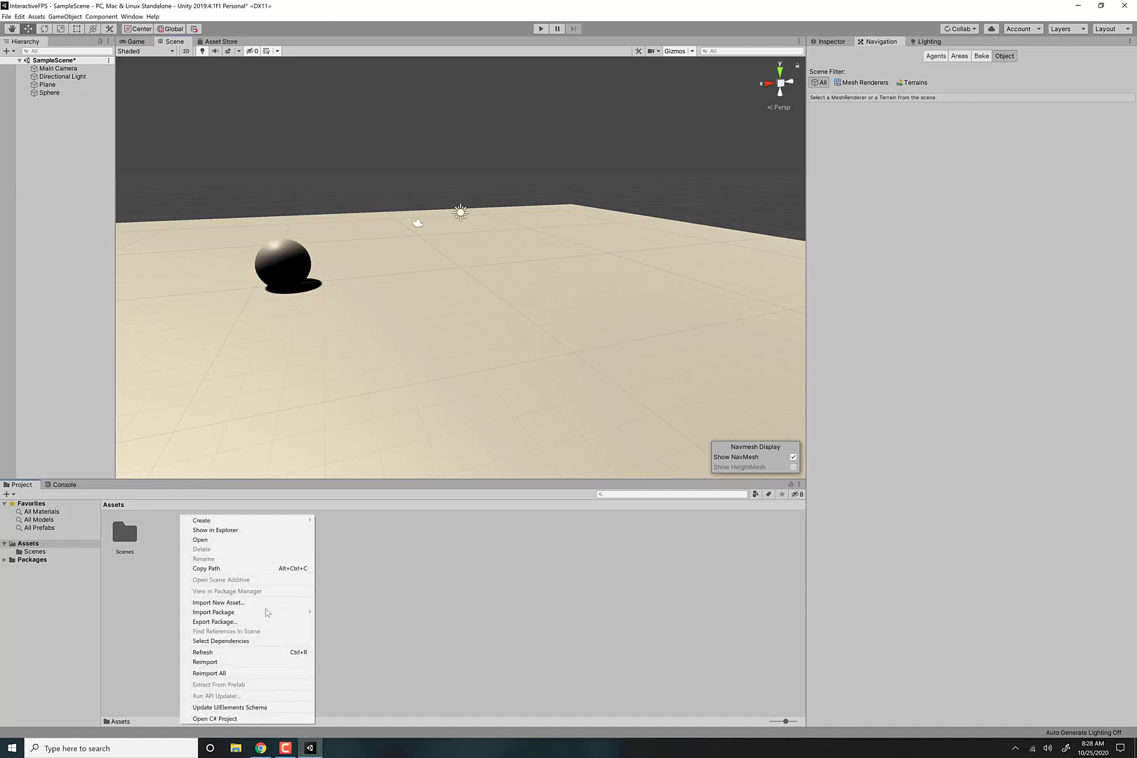
mouse_move(267, 613)
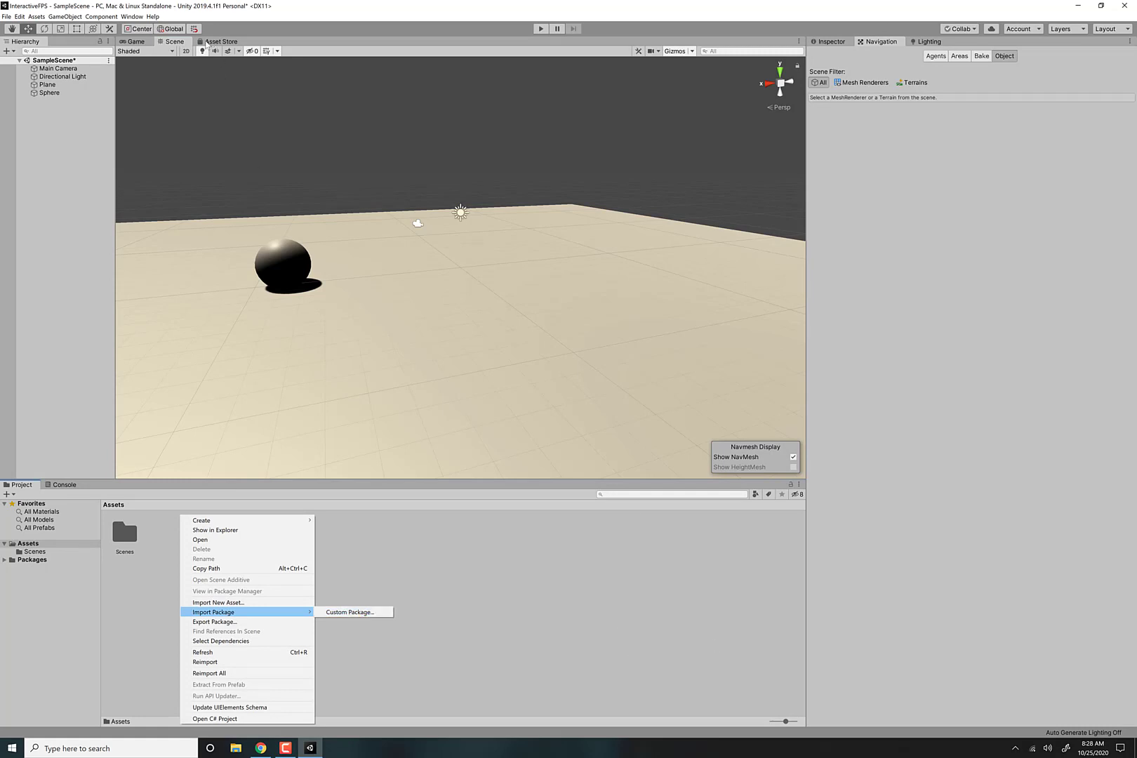
left_click(217, 44)
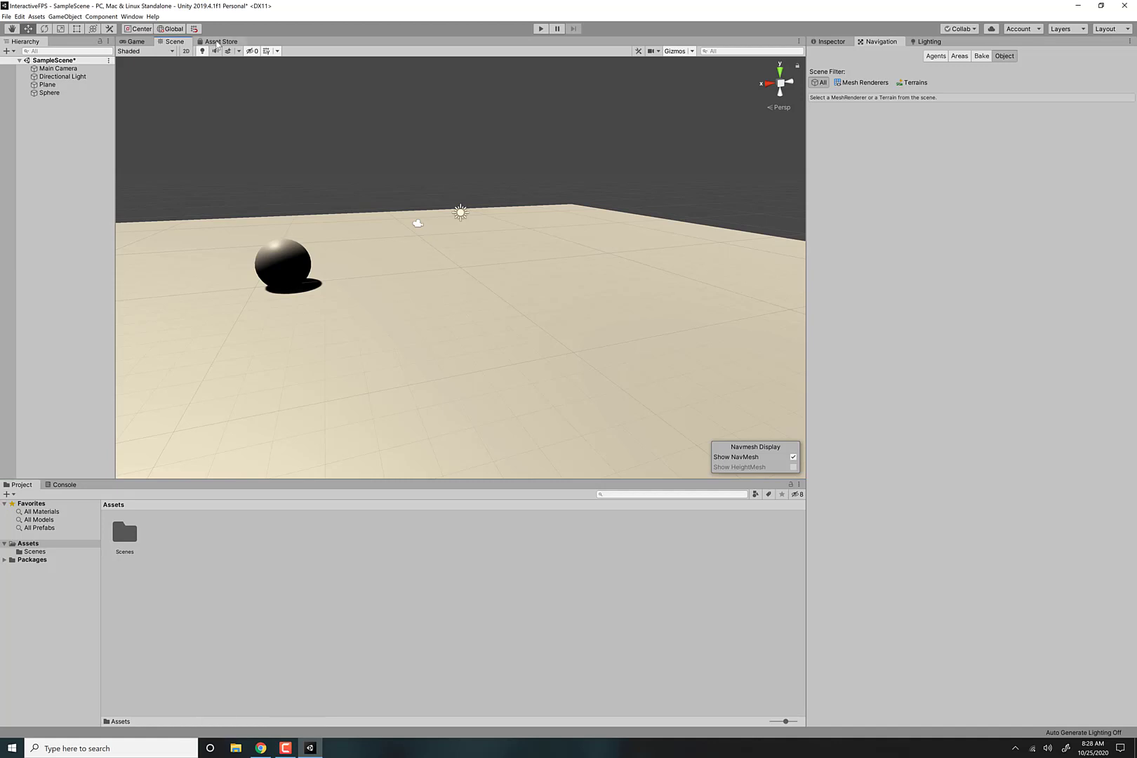
Search the Asset Store for "fp all in one" and open the First Person All-in-One asset page
left_click(219, 42)
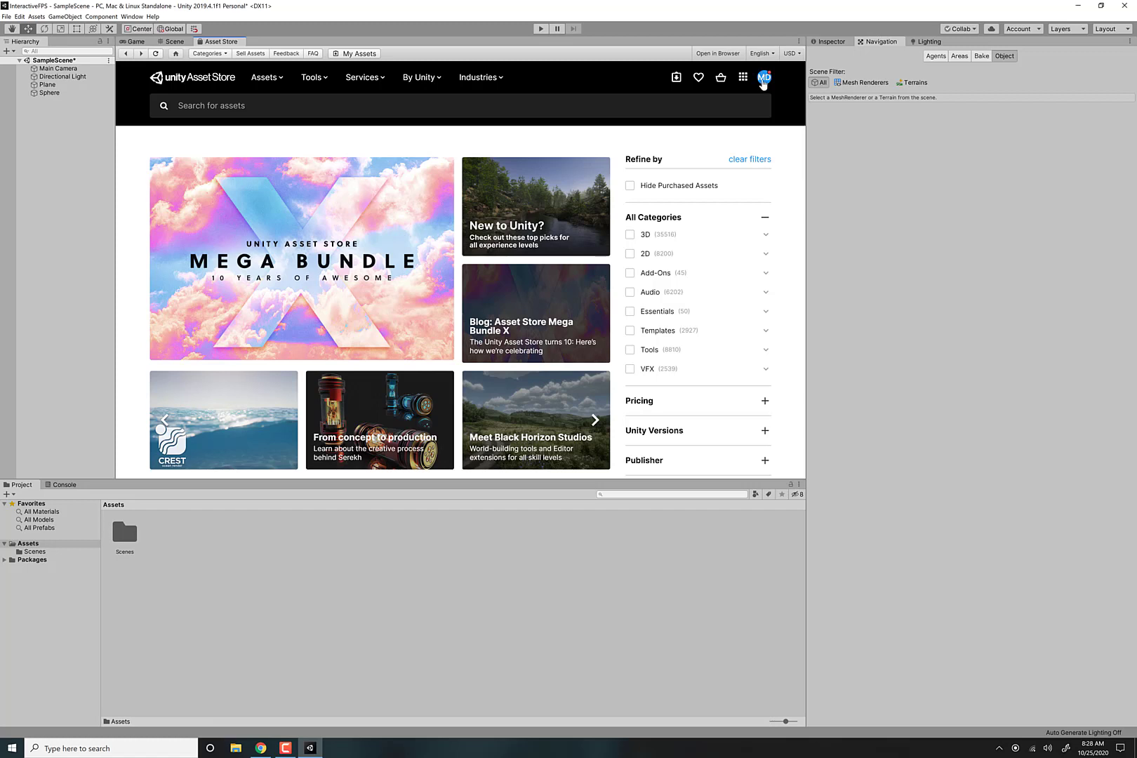
left_click(295, 101)
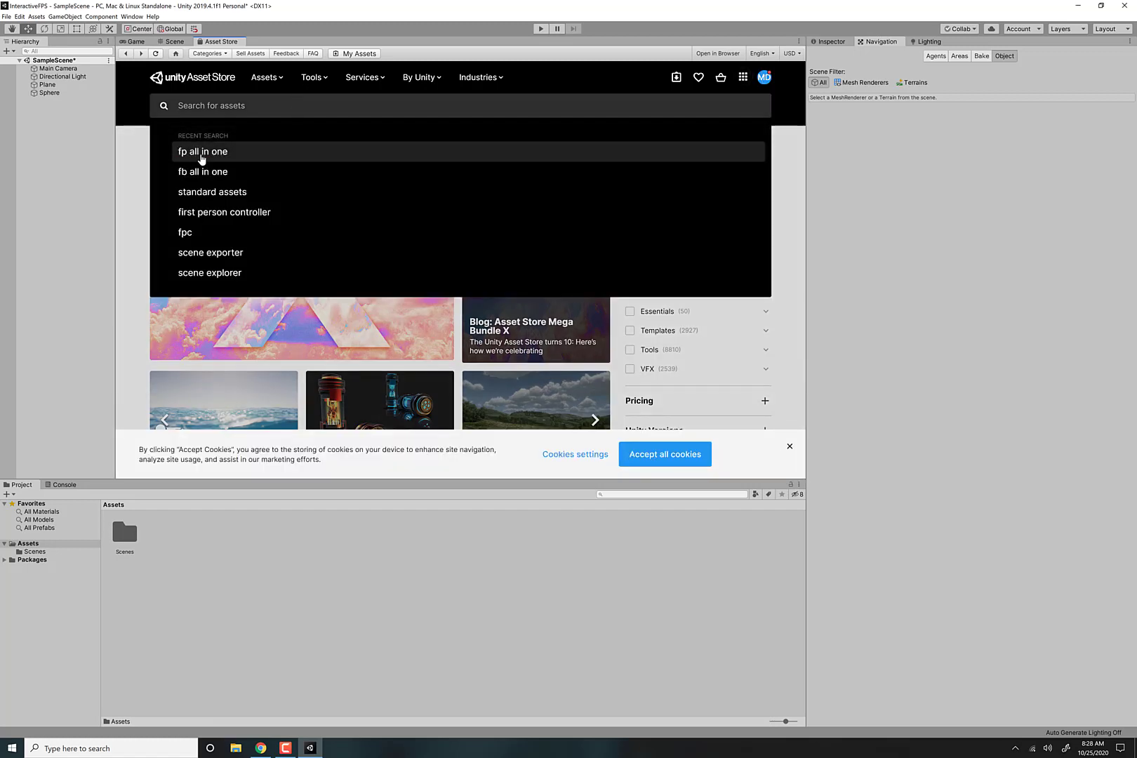
left_click(201, 156)
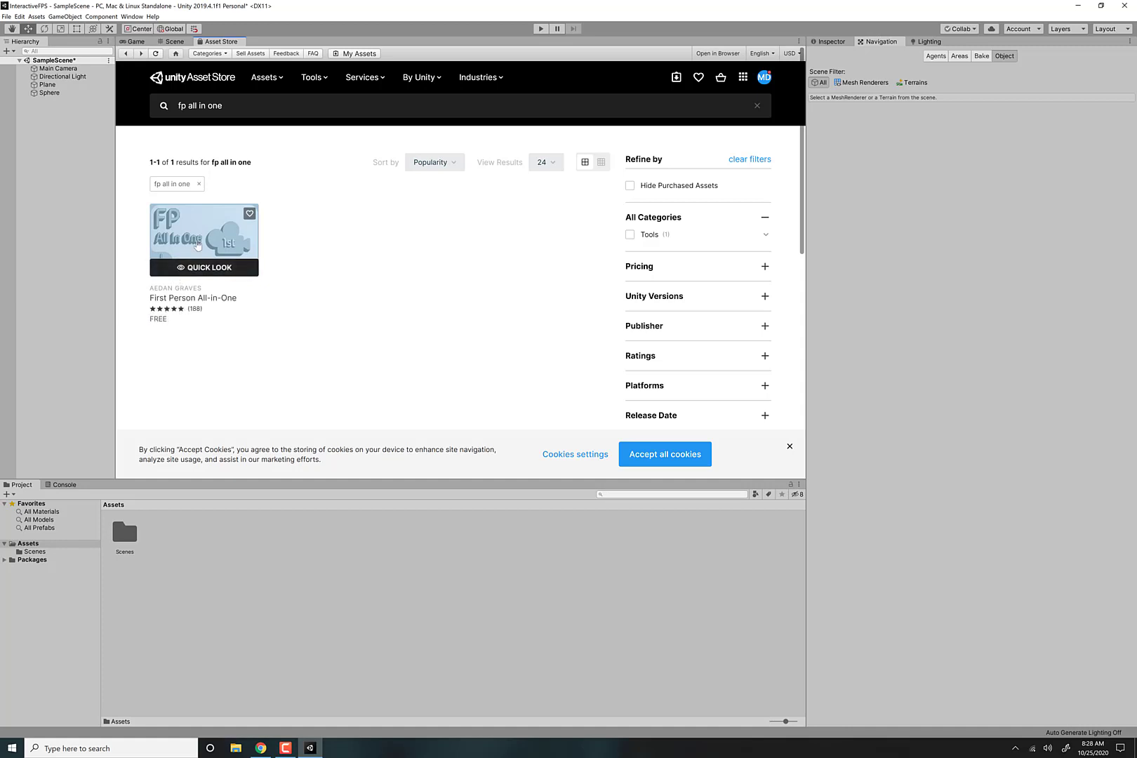
left_click(198, 244)
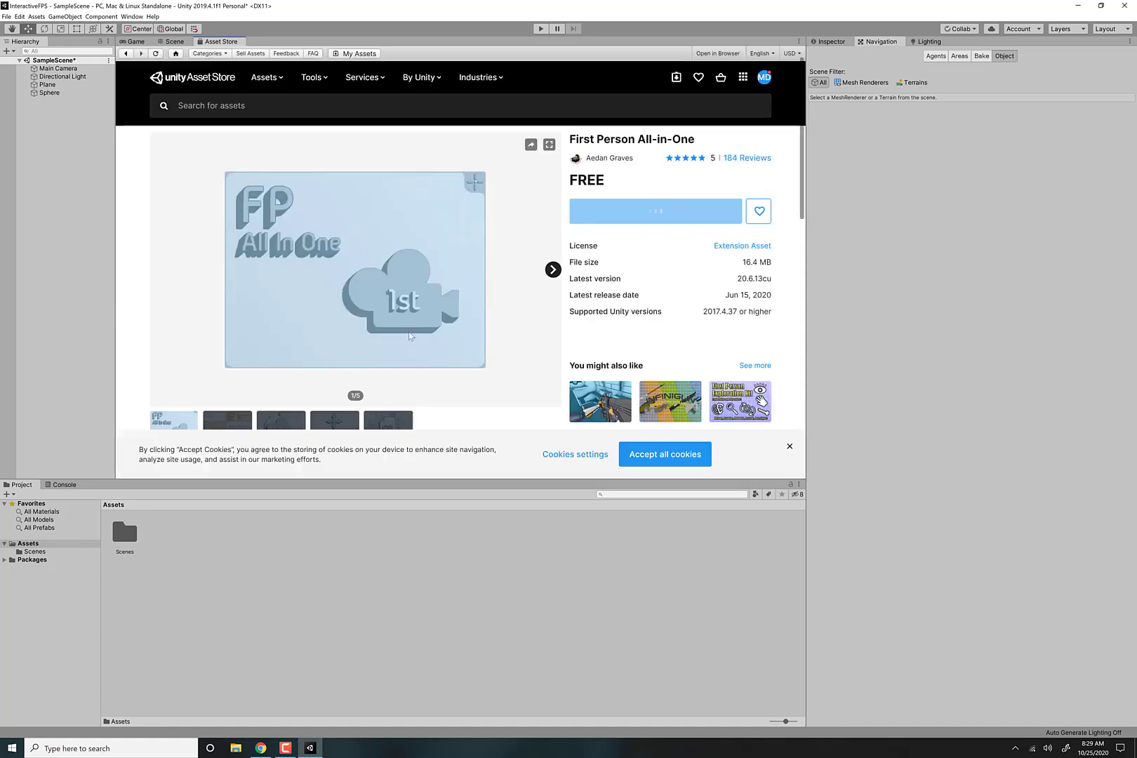
Look over the First Person All-in-One asset page, download the asset and accept all of the site's cookies
scroll(393, 333, "down", 3)
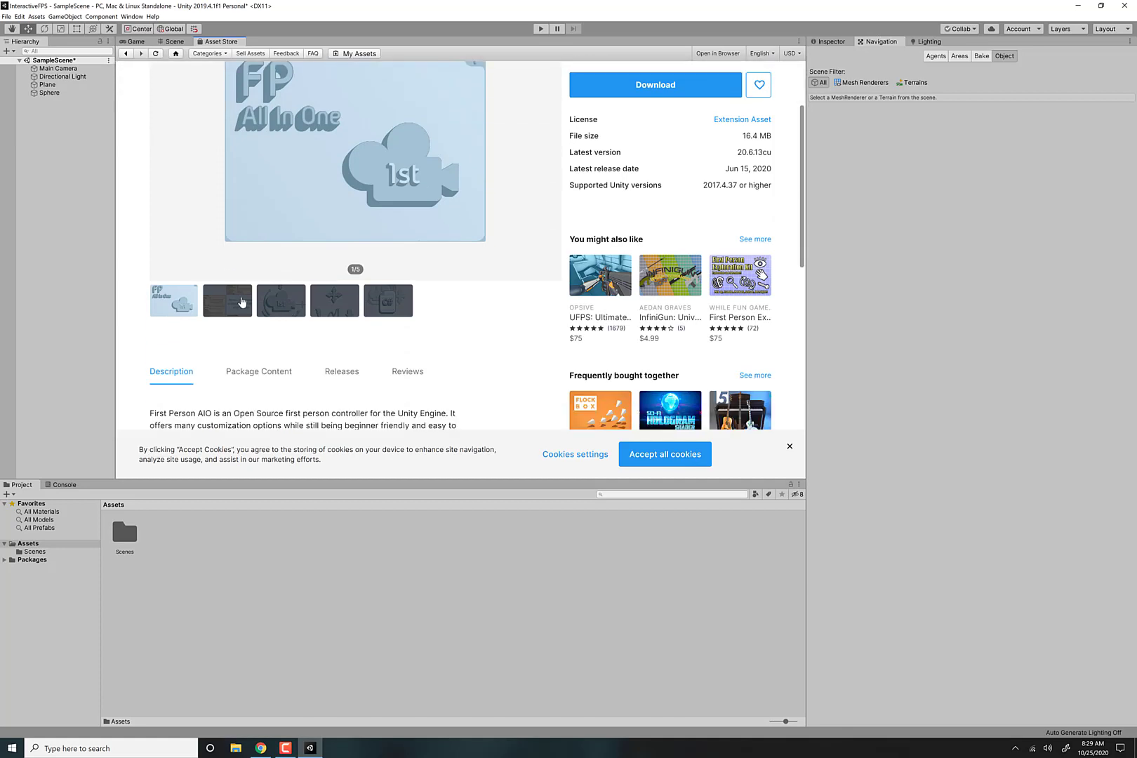
scroll(242, 302, "down", 3)
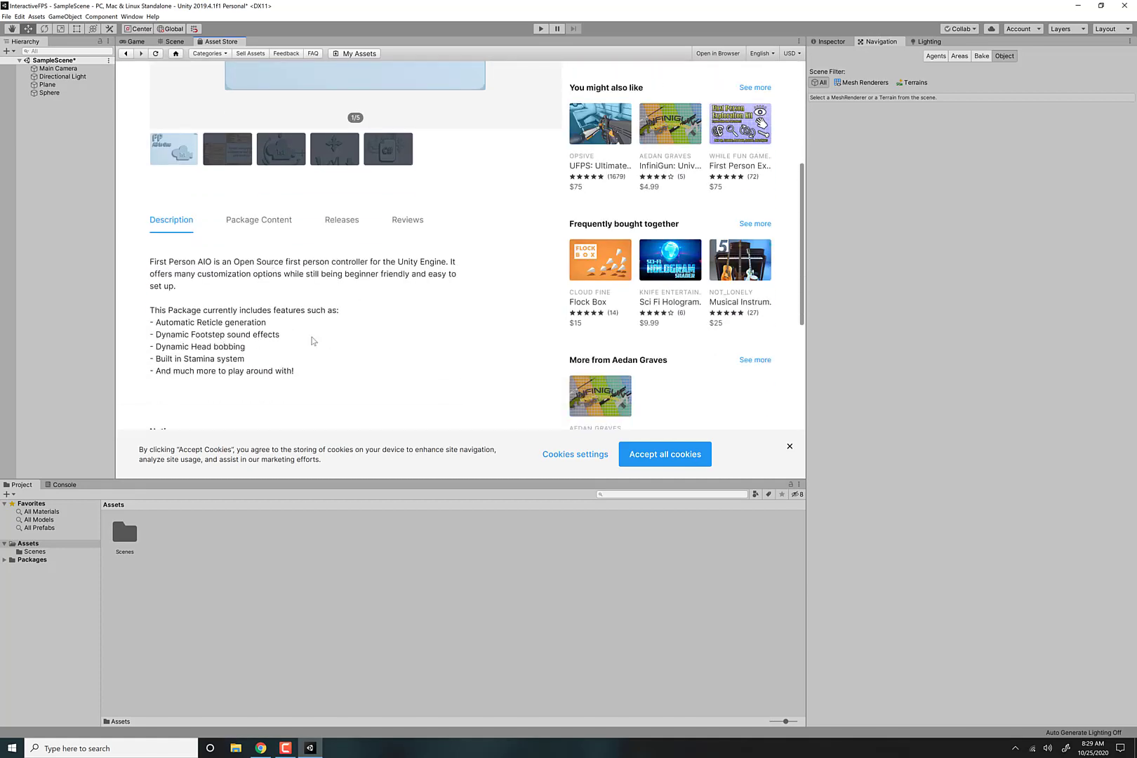
scroll(296, 341, "up", 6)
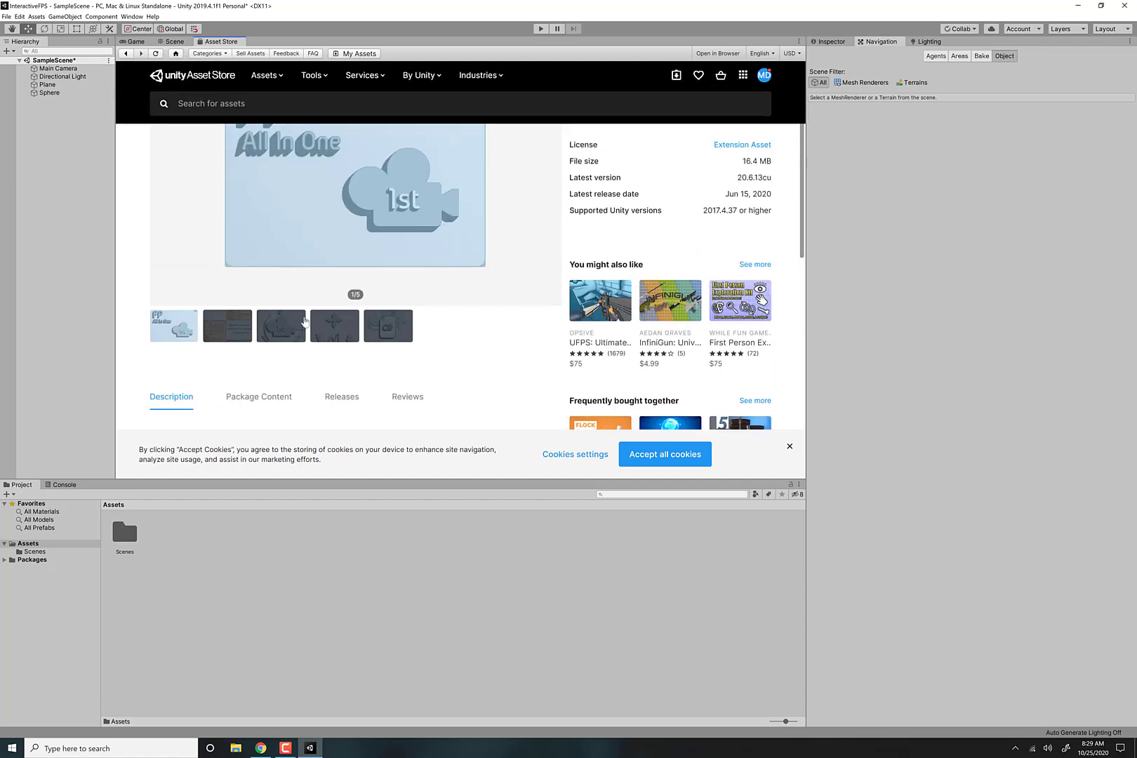
left_click(673, 239)
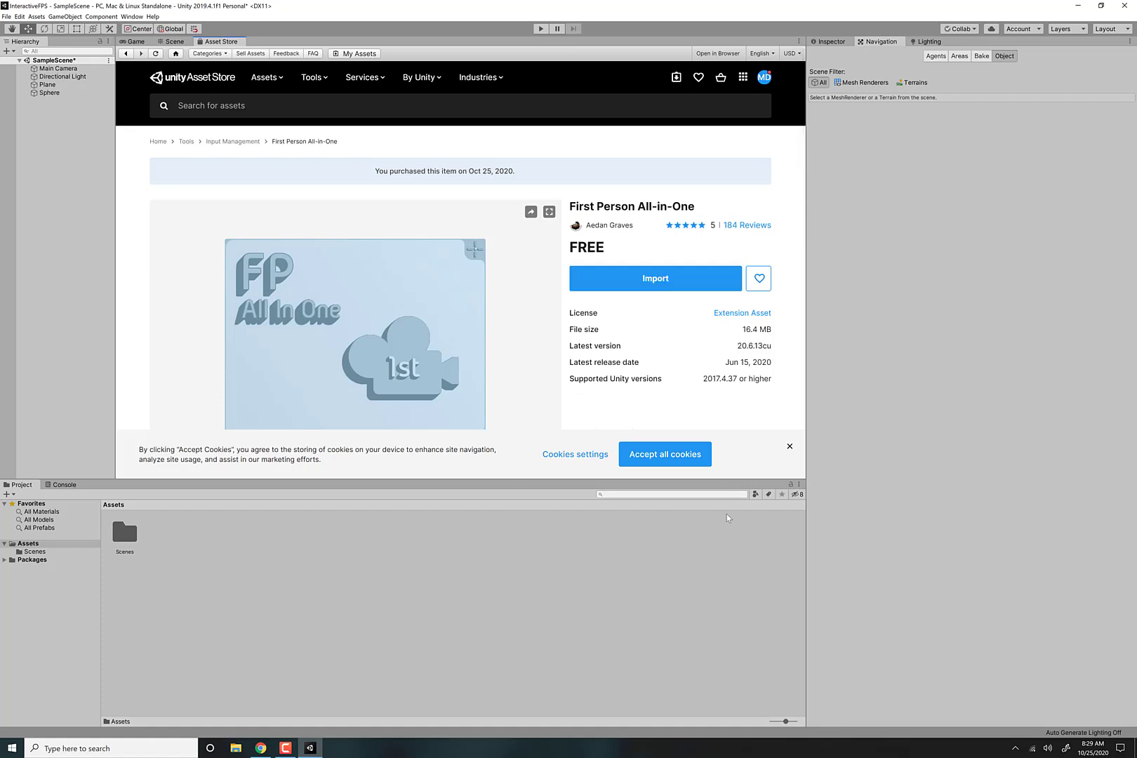
left_click(696, 456)
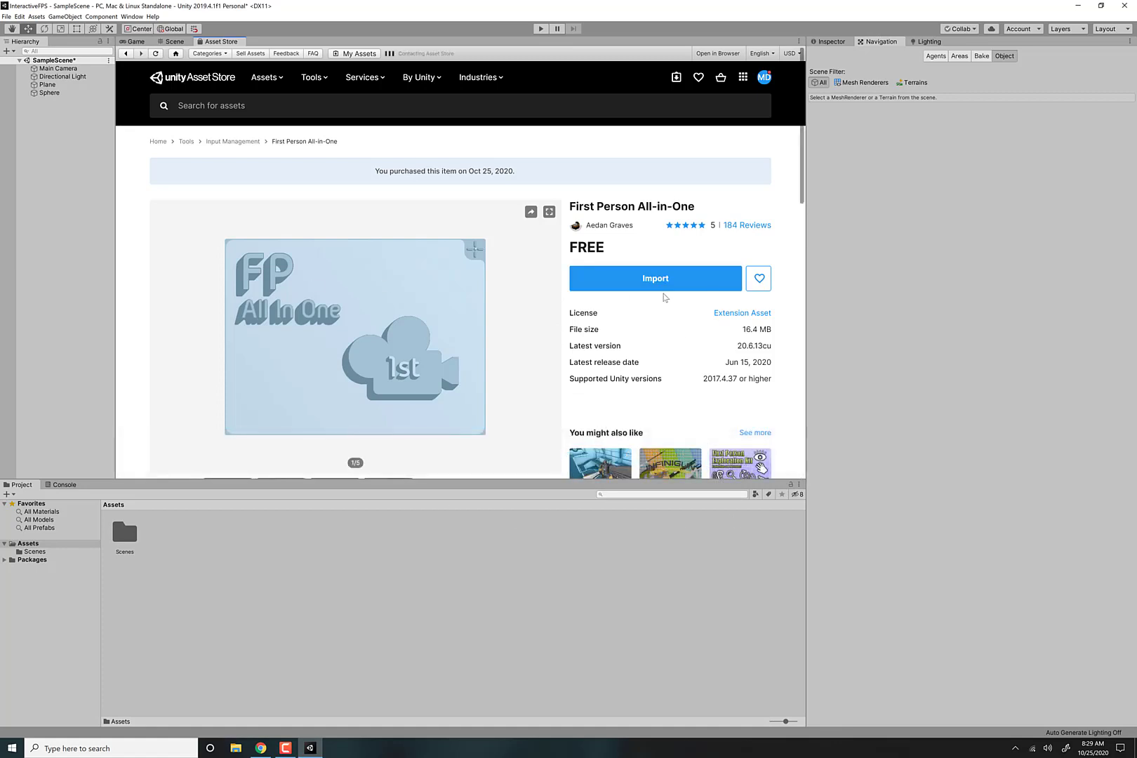
Import the complete First Person All-in-One package into the project, with all of its files included
left_click(666, 287)
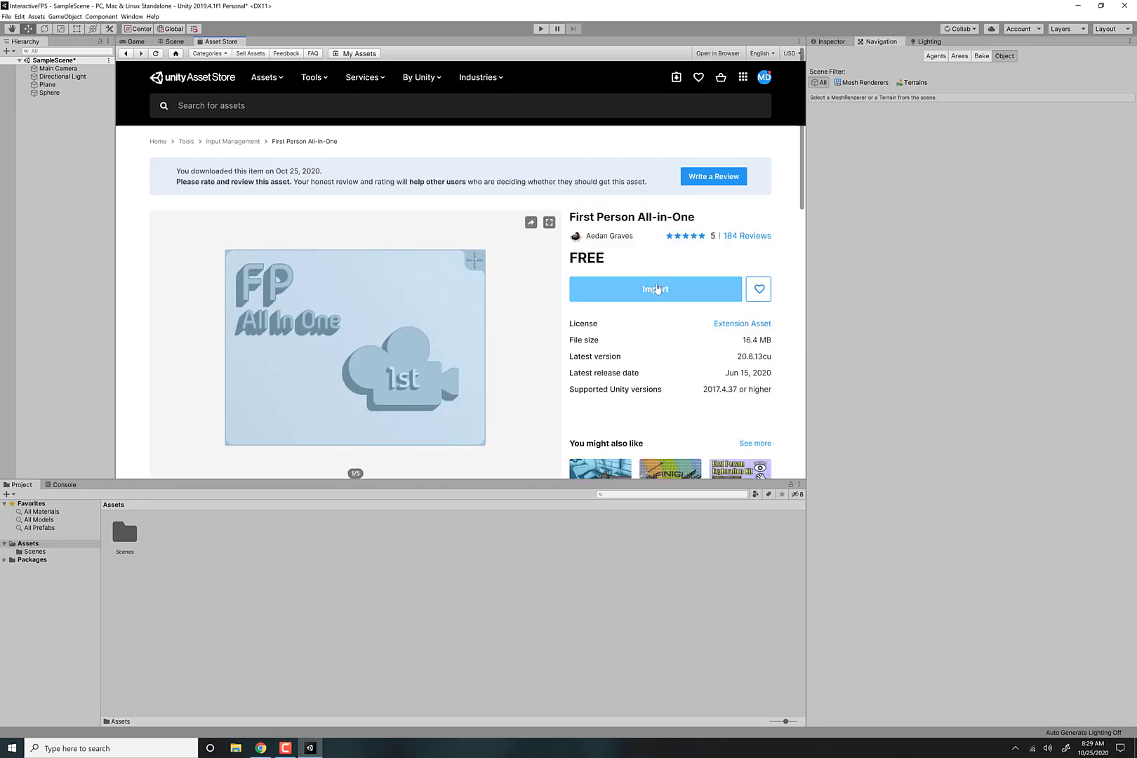
scroll(503, 405, "down", 3)
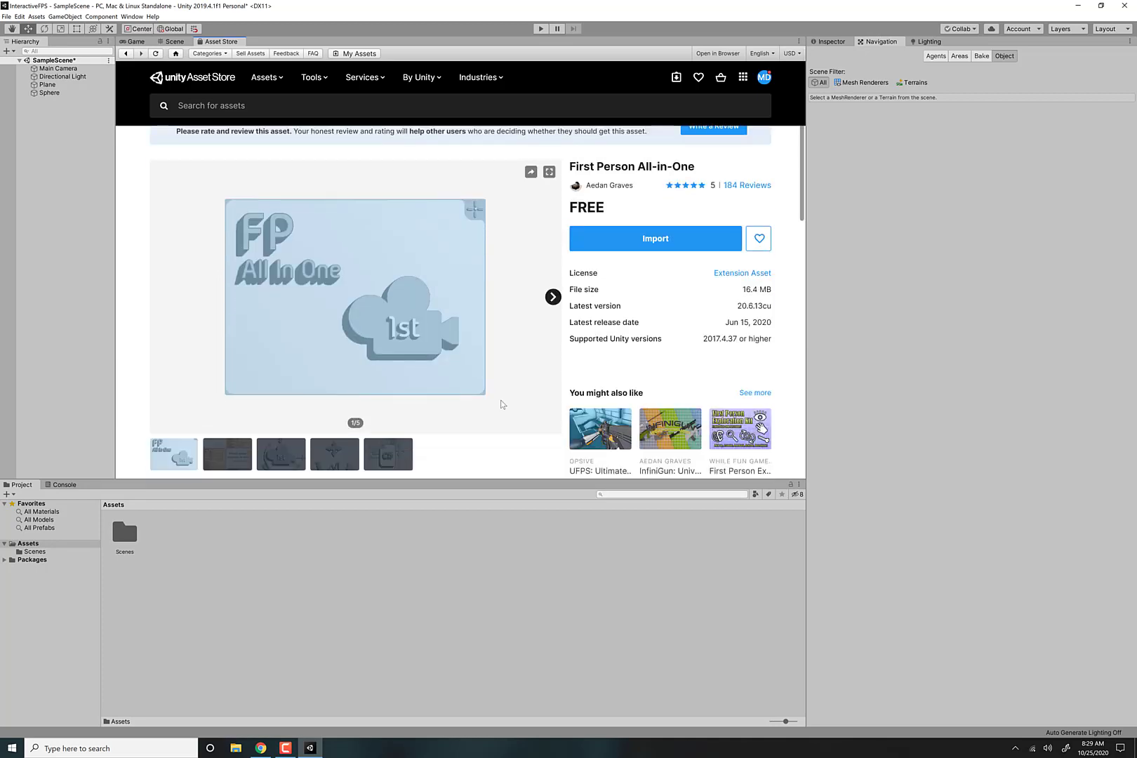
scroll(500, 401, "up", 3)
left_click(677, 286)
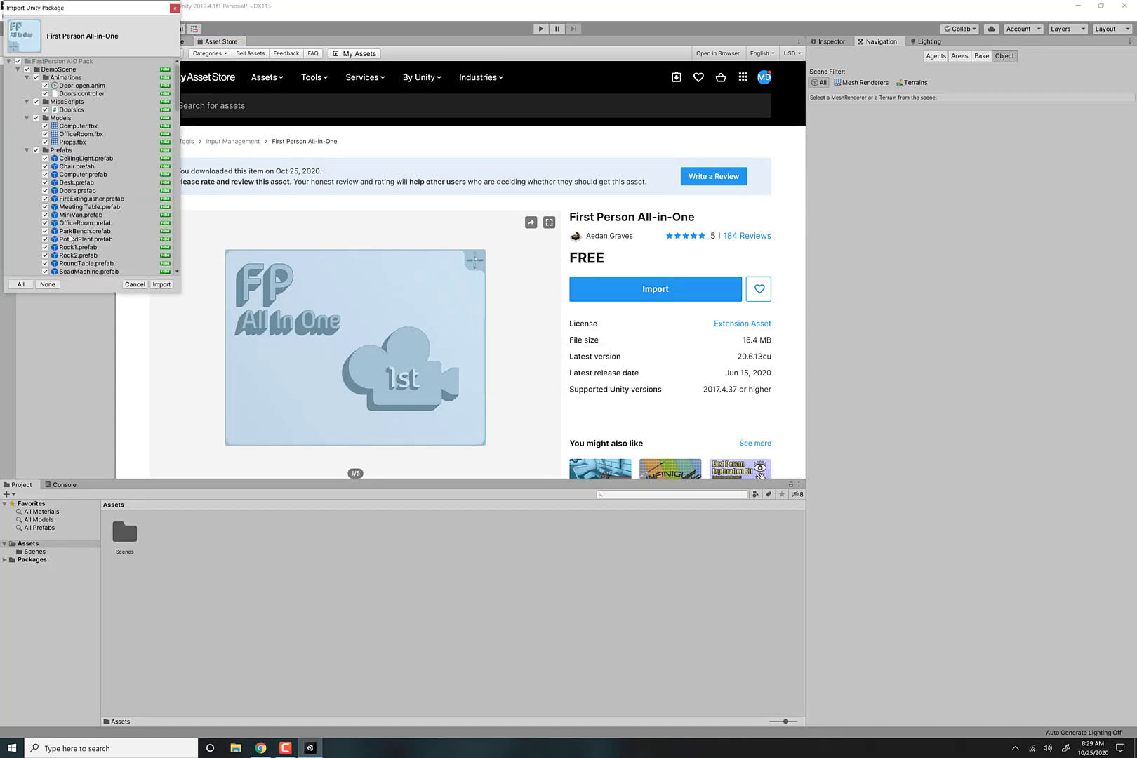
scroll(77, 187, "down", 10)
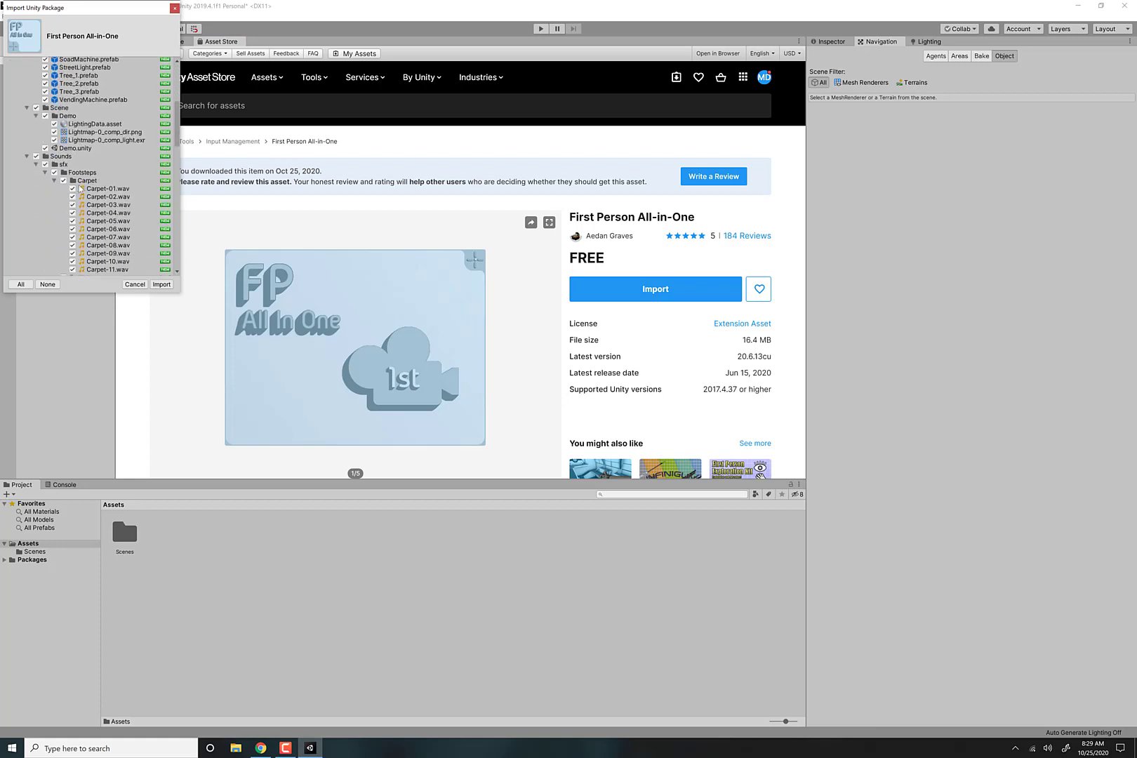
scroll(78, 188, "down", 8)
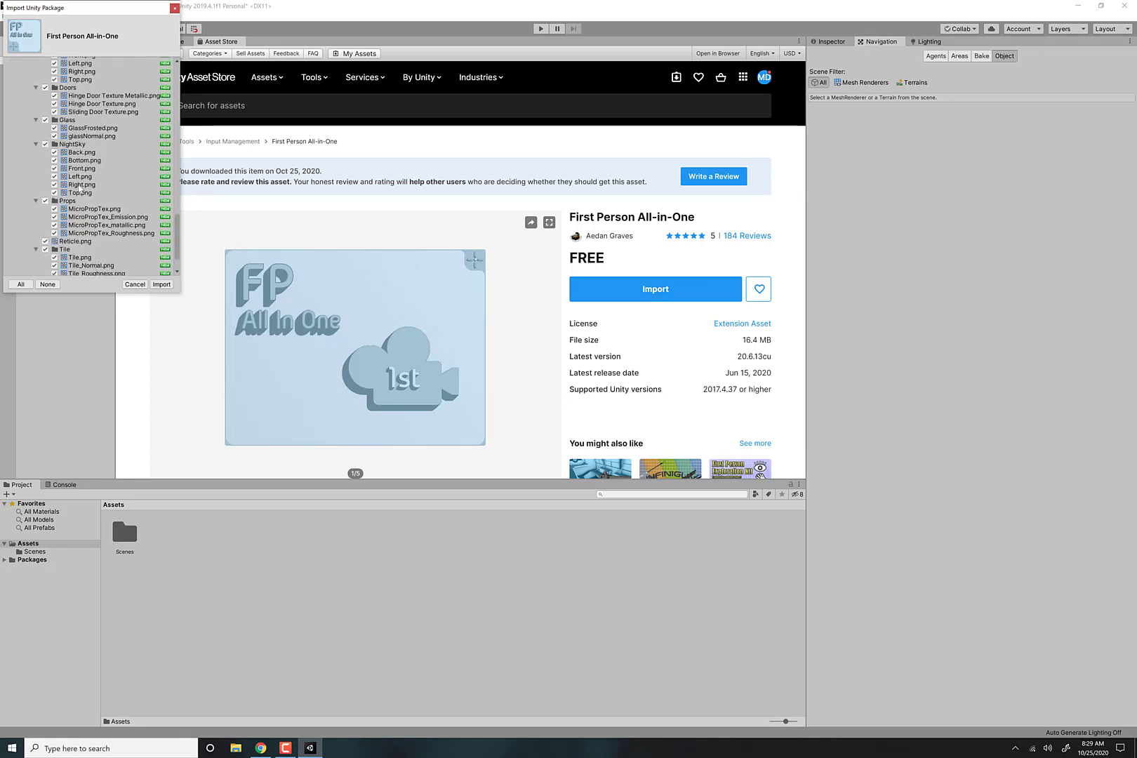
left_click(161, 284)
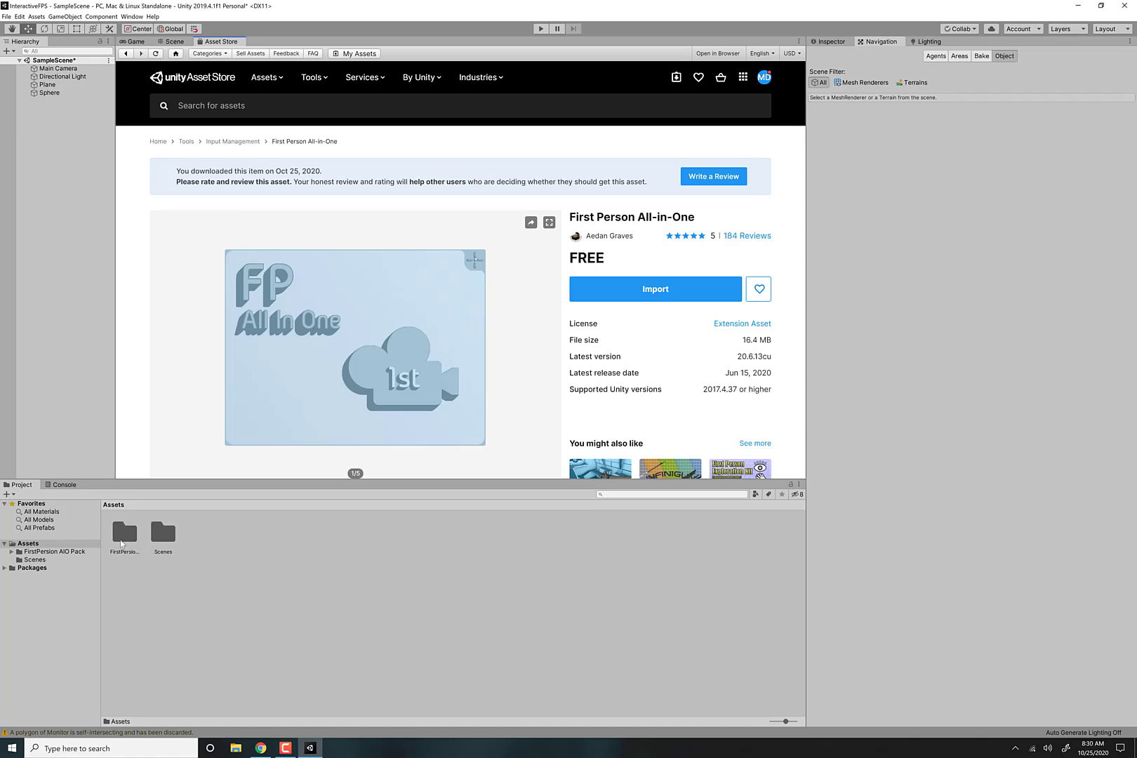
Return to the Scene view and open the imported FirstPersion AIO Pack folder in the project assets
left_click(121, 543)
left_click(172, 41)
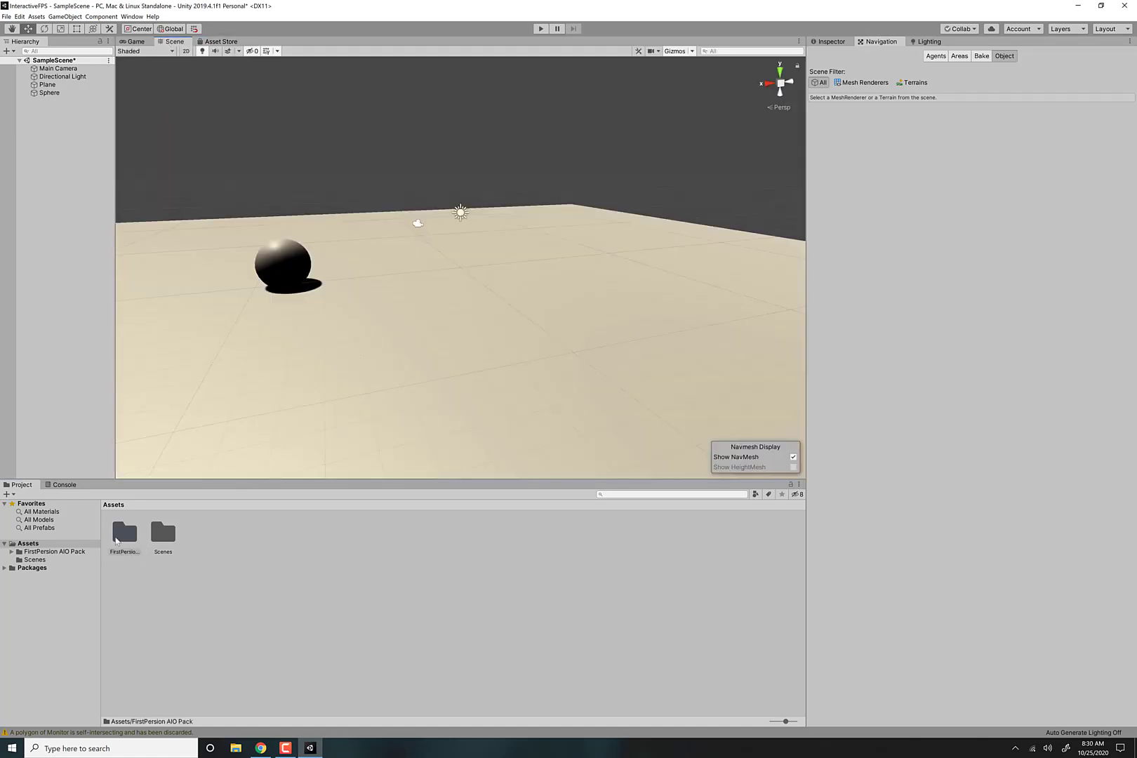
double_click(125, 533)
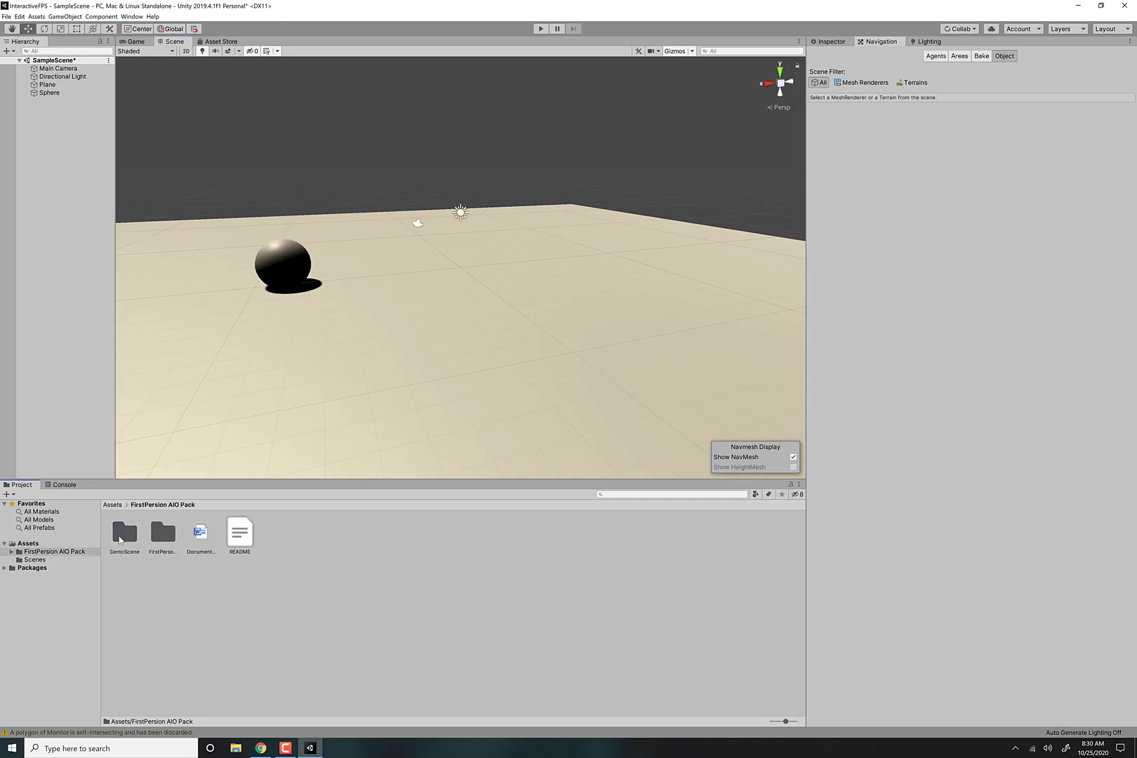
Open the README file of the FirstPersion AIO Pack, read its feature list and notices, and close it
left_click(198, 535)
left_click(238, 531)
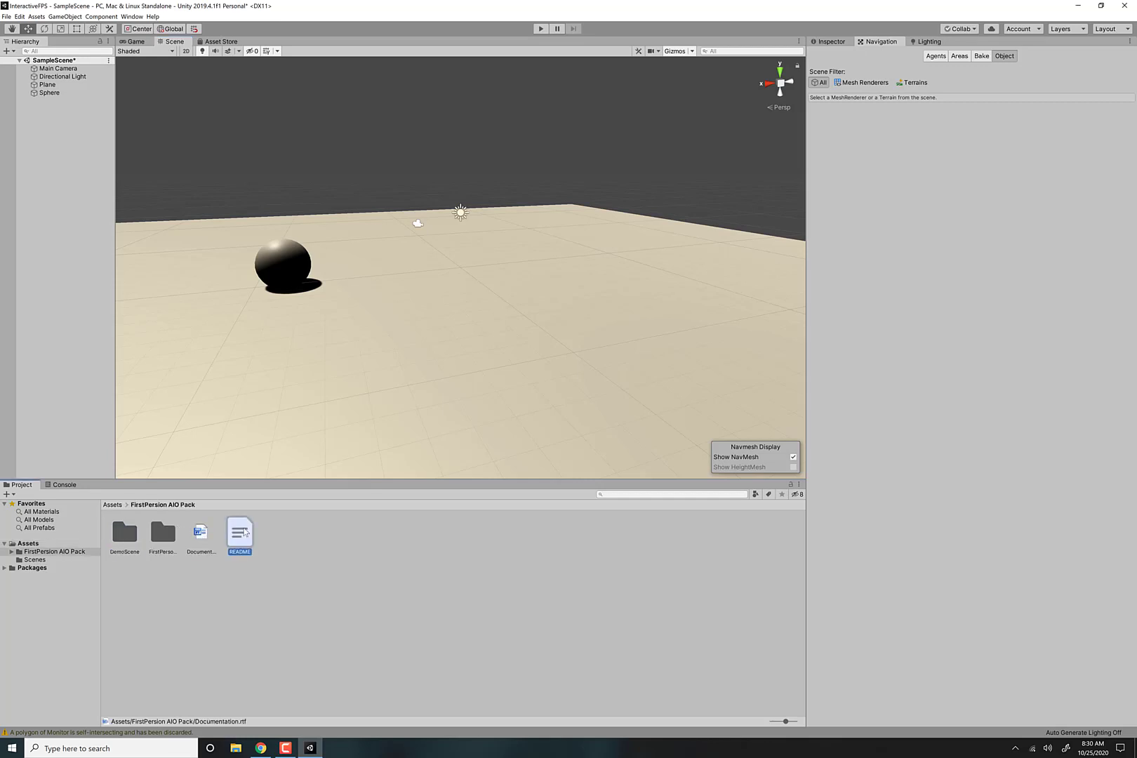
double_click(241, 533)
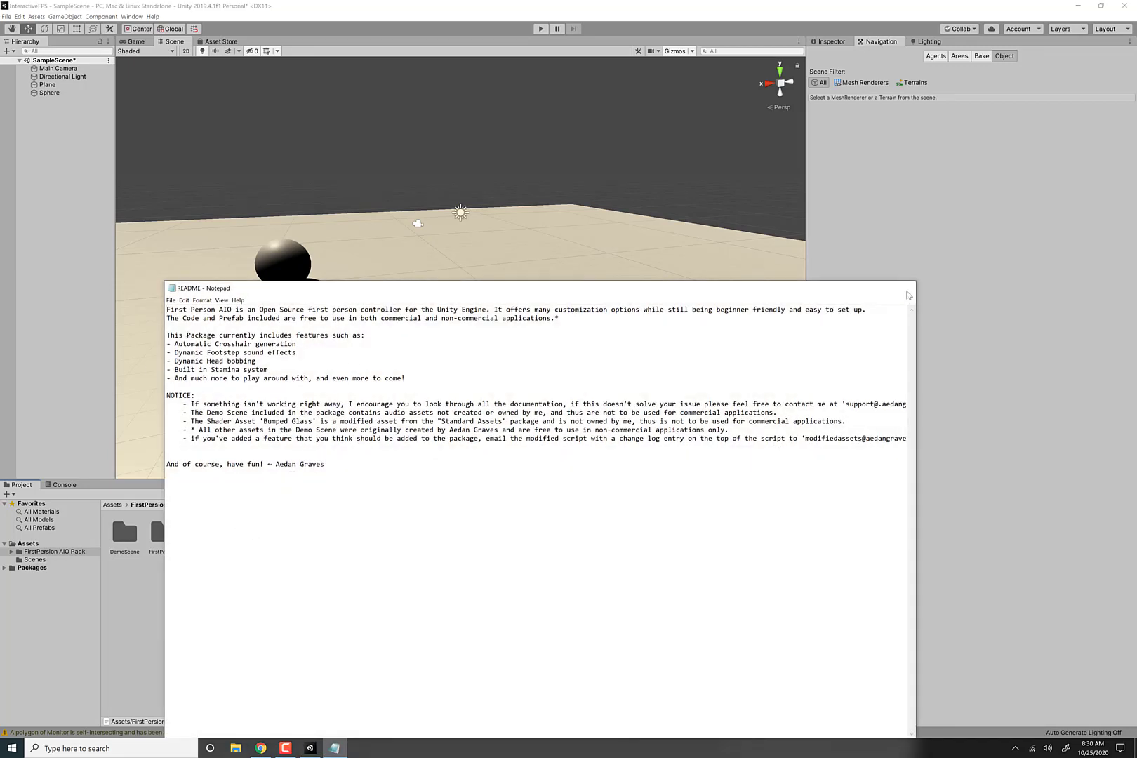
left_click(904, 288)
Open the pack's Documentation file in Word, skim its property tables down to the Internal Functions section, and close it
left_click(201, 534)
double_click(201, 533)
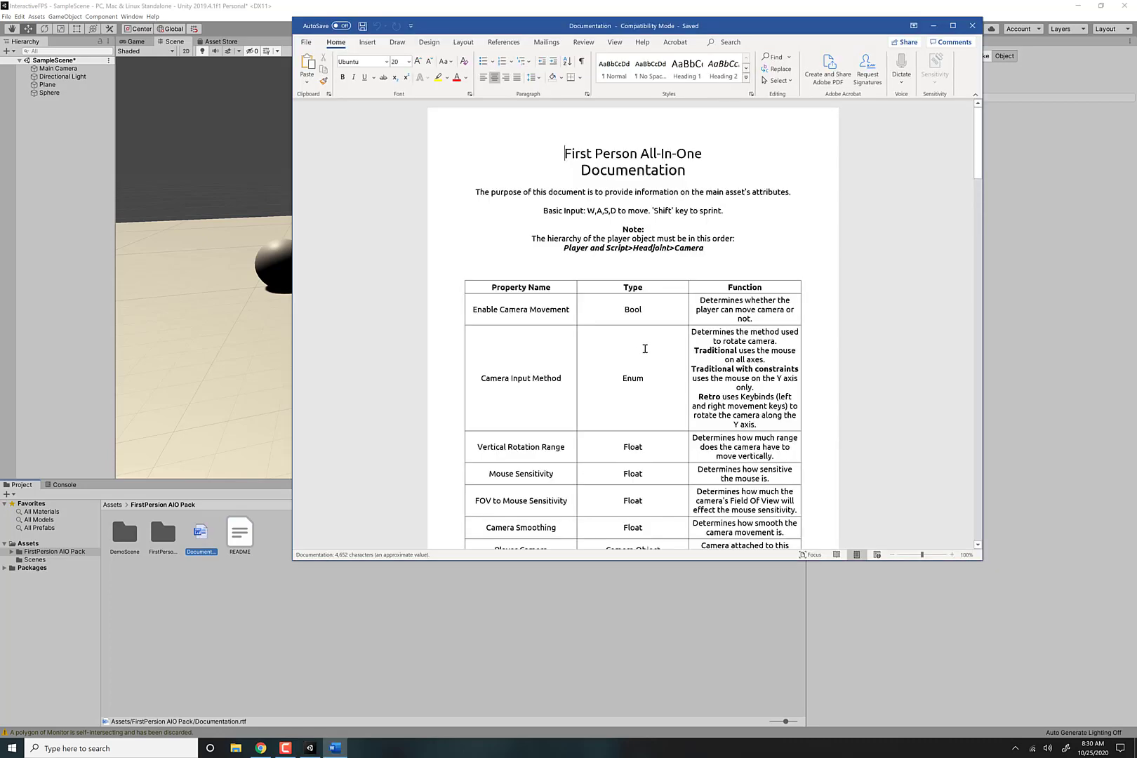
scroll(643, 354, "down", 10)
scroll(643, 358, "down", 18)
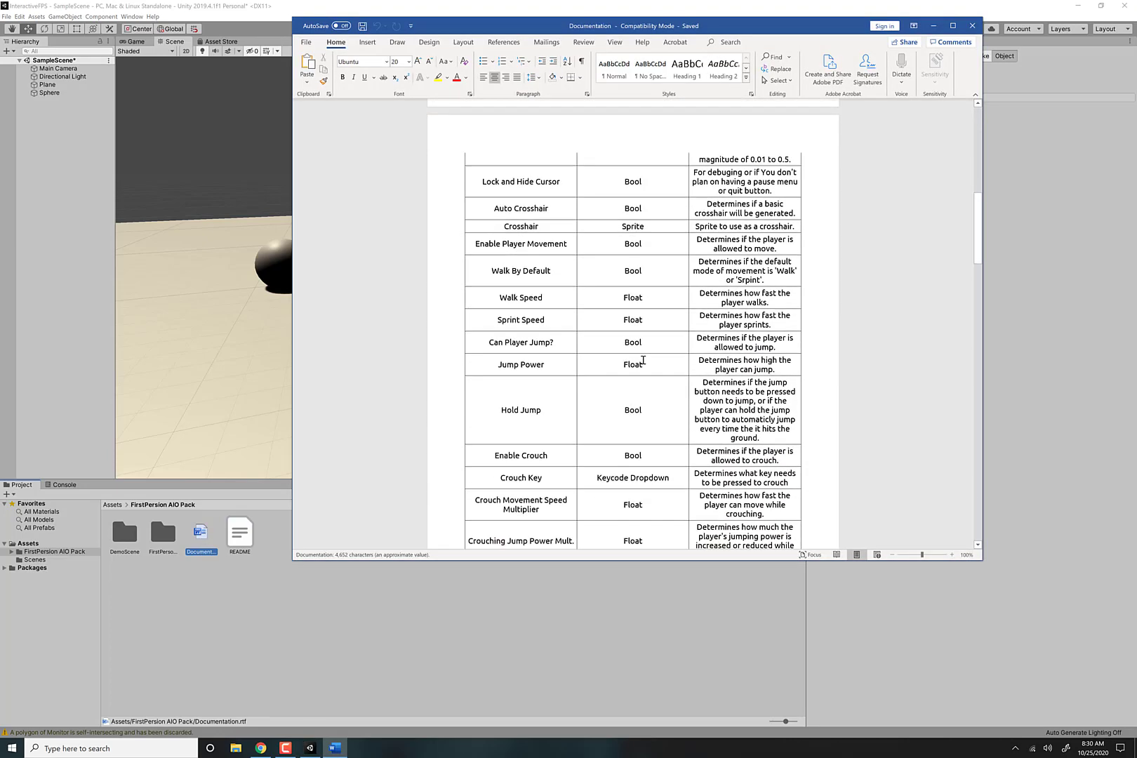
scroll(647, 366, "down", 12)
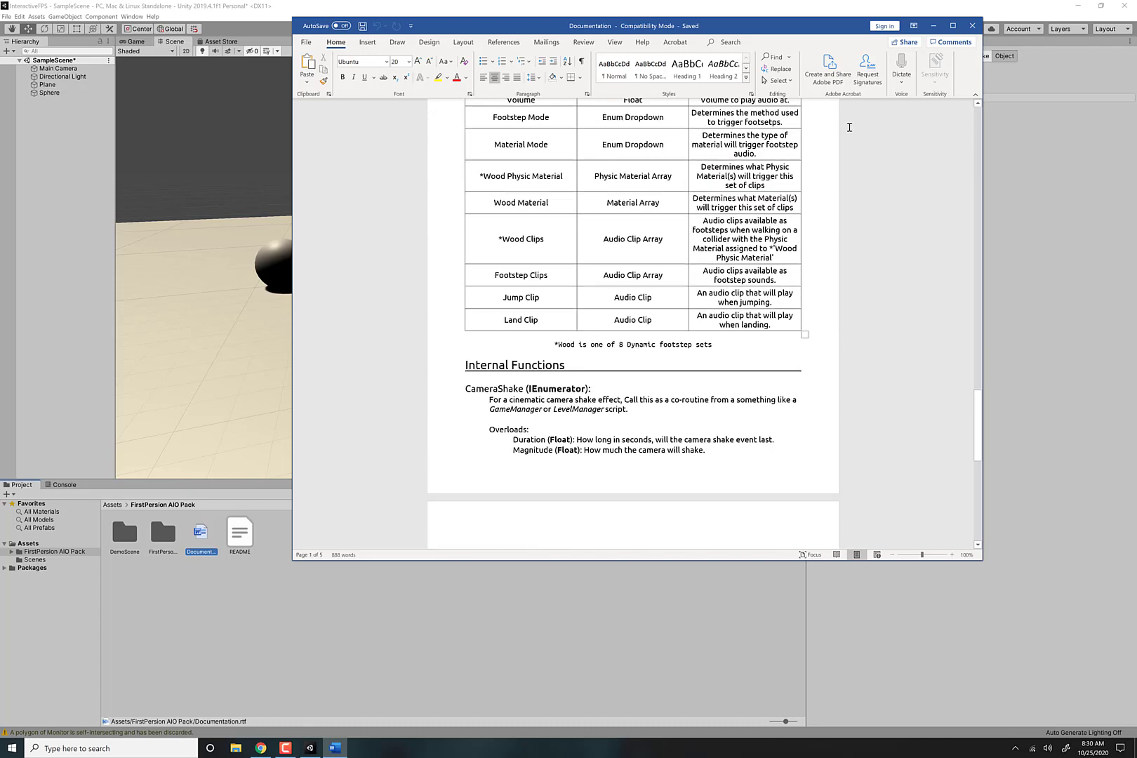
left_click(973, 25)
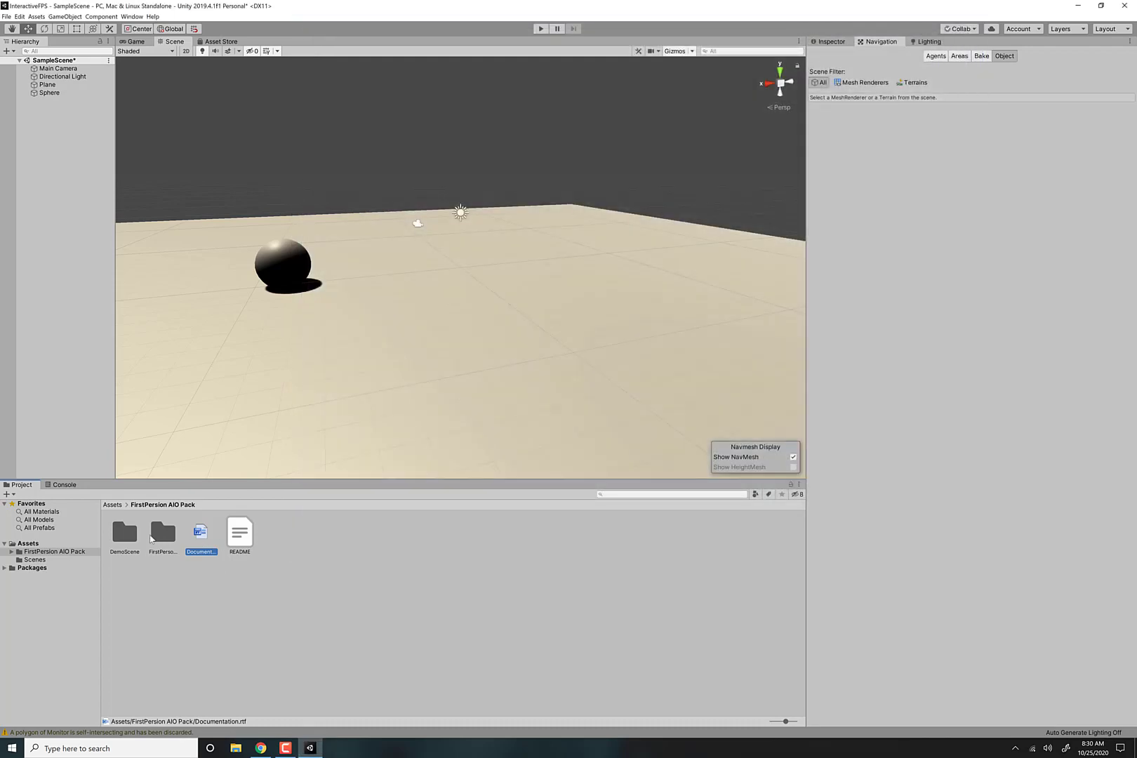
Place the FirstPerson-AIO prefab from the FirstPersonAIO folder on the plane near the sphere, and briefly play-test the scene
left_click(129, 541)
left_click(163, 536)
double_click(164, 540)
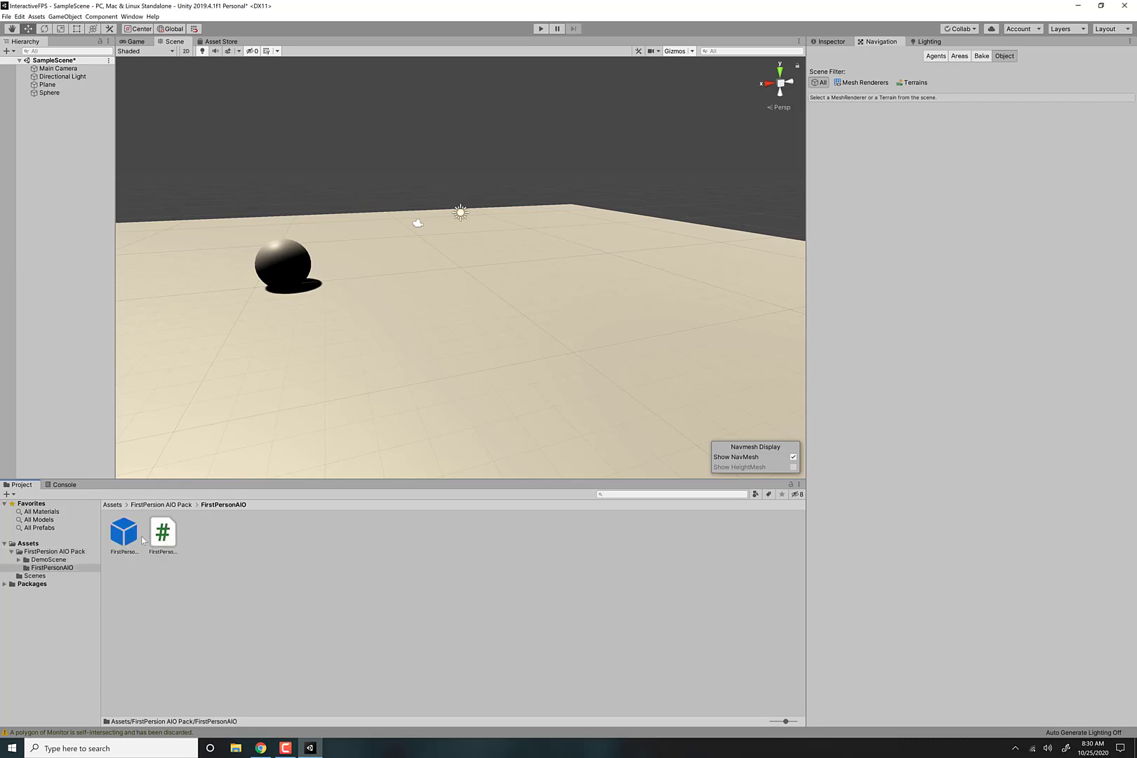
left_click(161, 506)
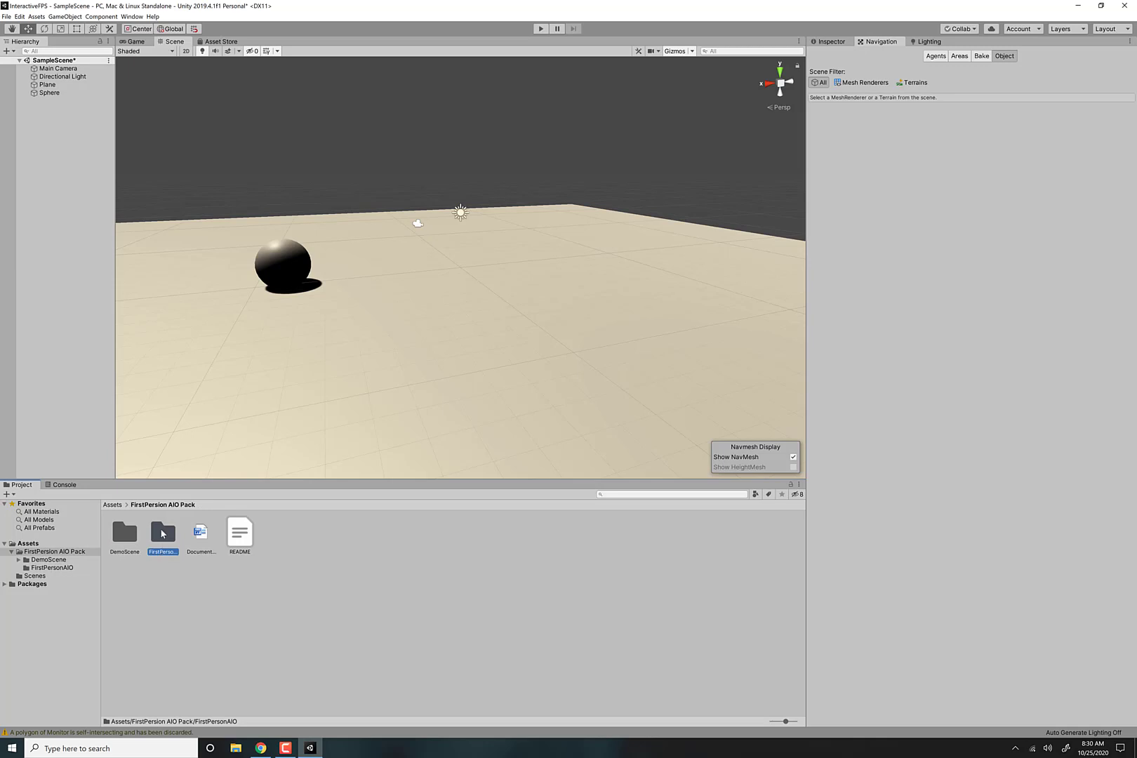
double_click(163, 534)
left_click(120, 539)
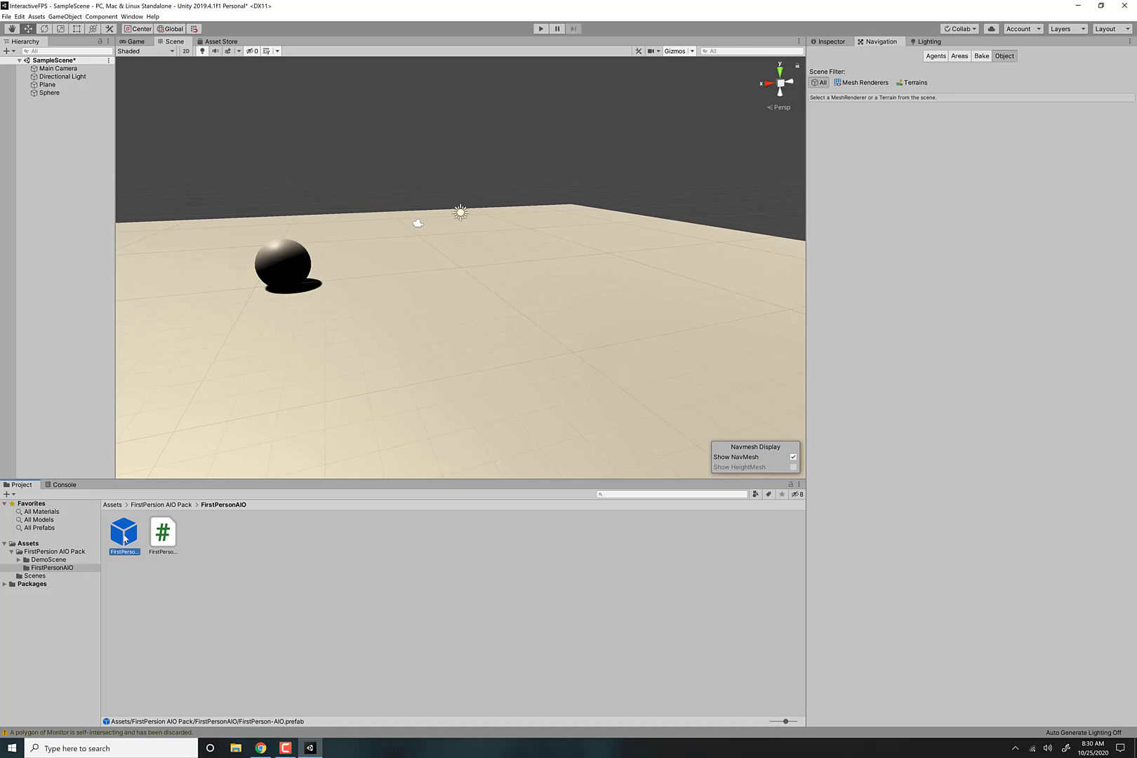
left_click_drag(264, 457, 486, 236)
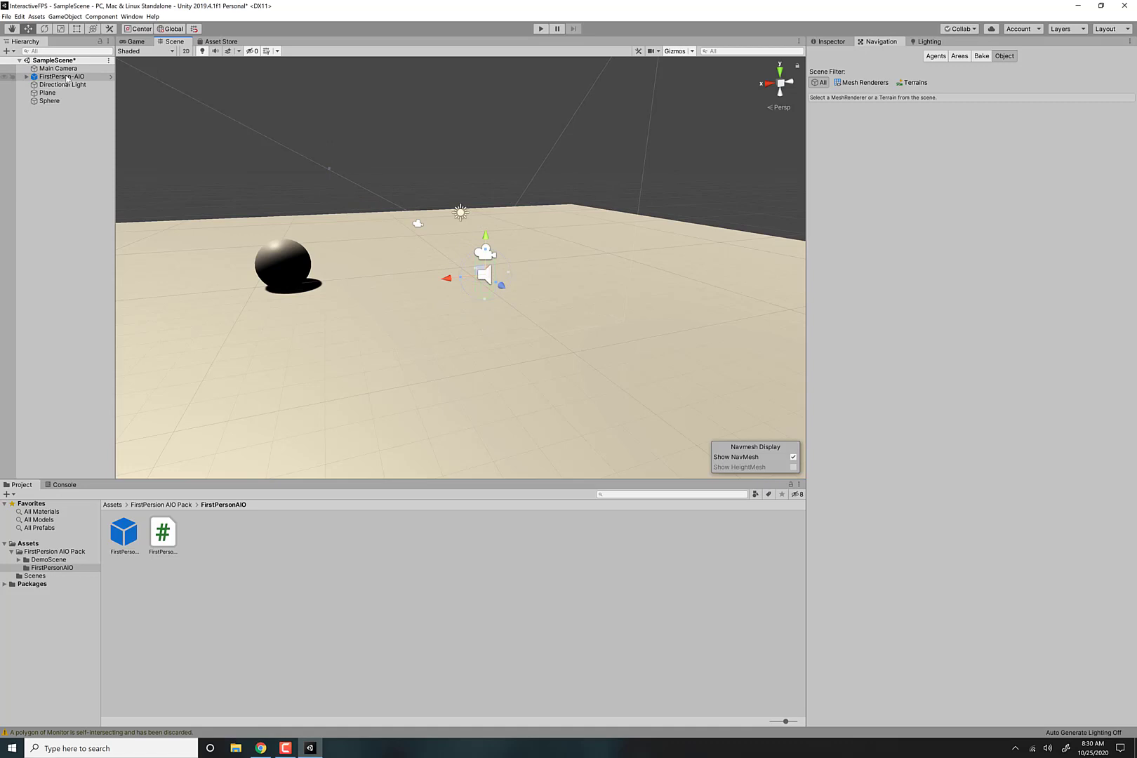
left_click(540, 29)
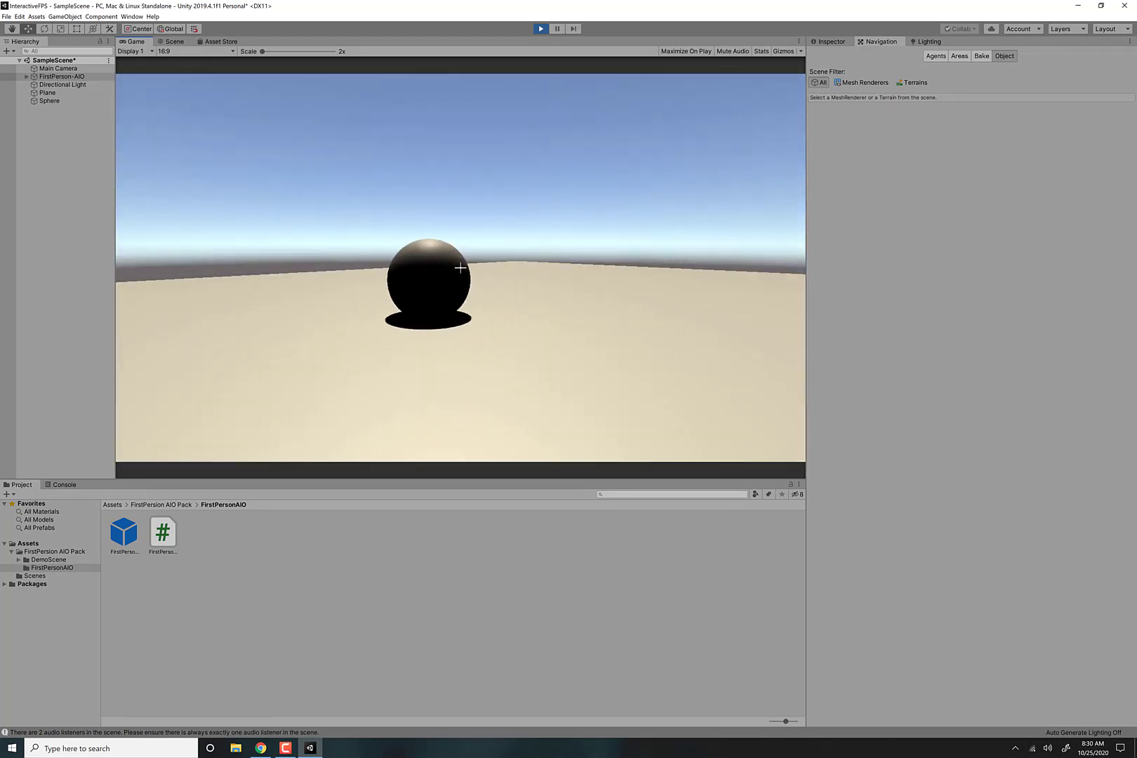
left_click(542, 29)
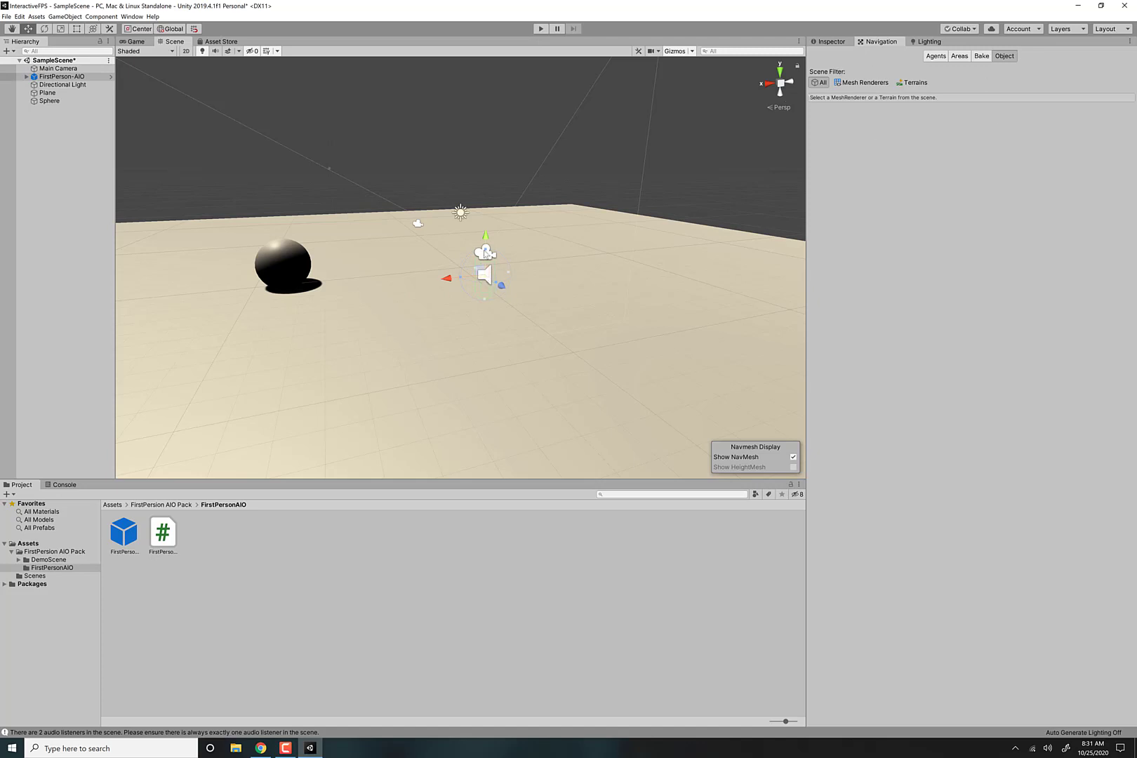
Examine the FirstPerson-AIO object's component settings, including the camera, movement, headbobbing and crouch options of its script
left_click(842, 42)
scroll(910, 369, "down", 2)
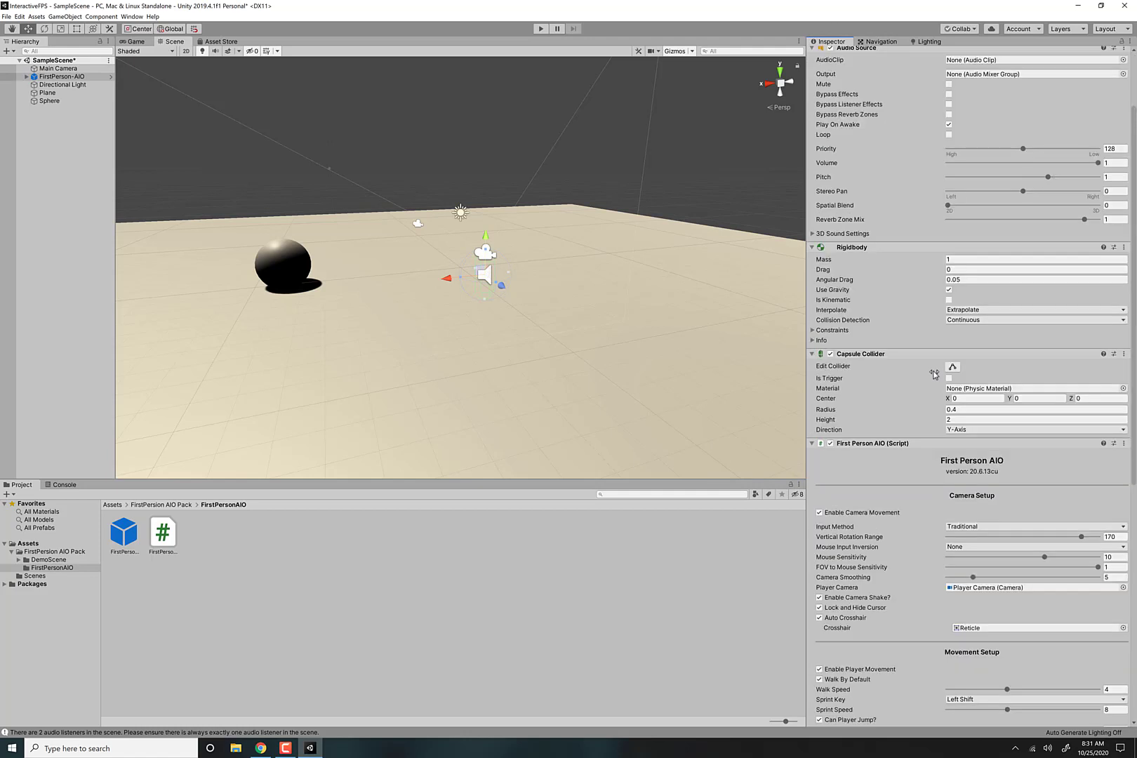
scroll(932, 337, "up", 2)
scroll(934, 415, "down", 2)
scroll(945, 520, "down", 4)
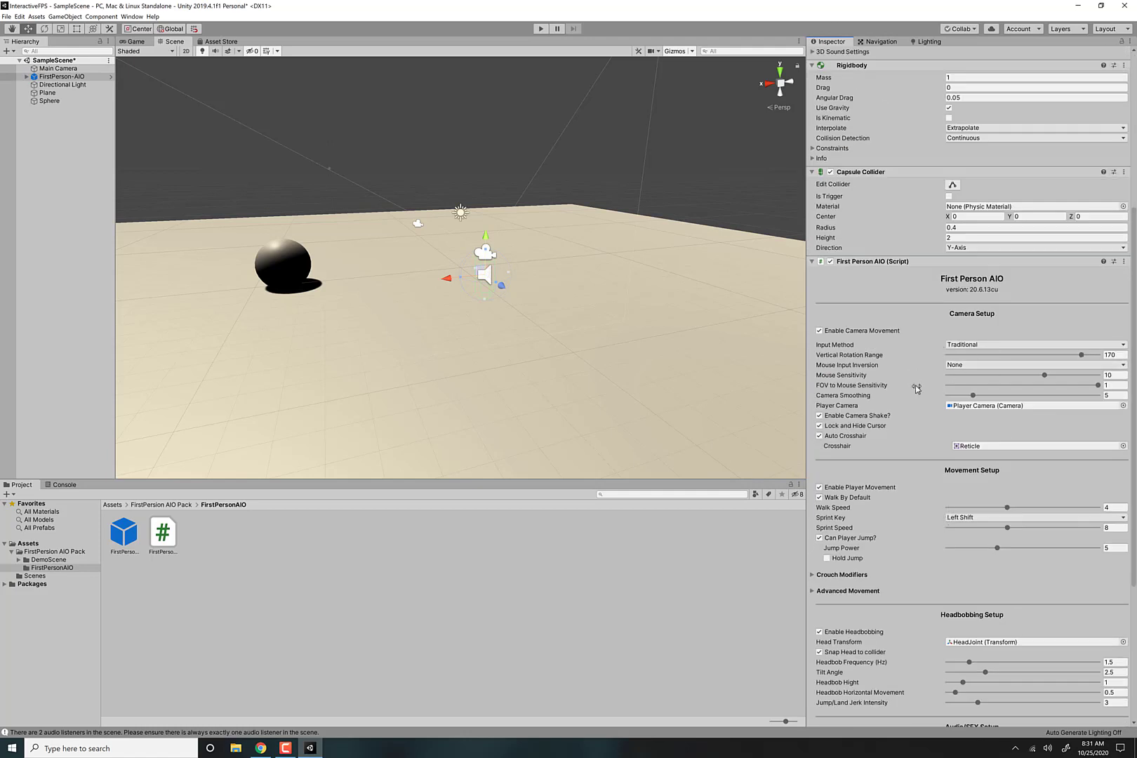
scroll(930, 485, "down", 2)
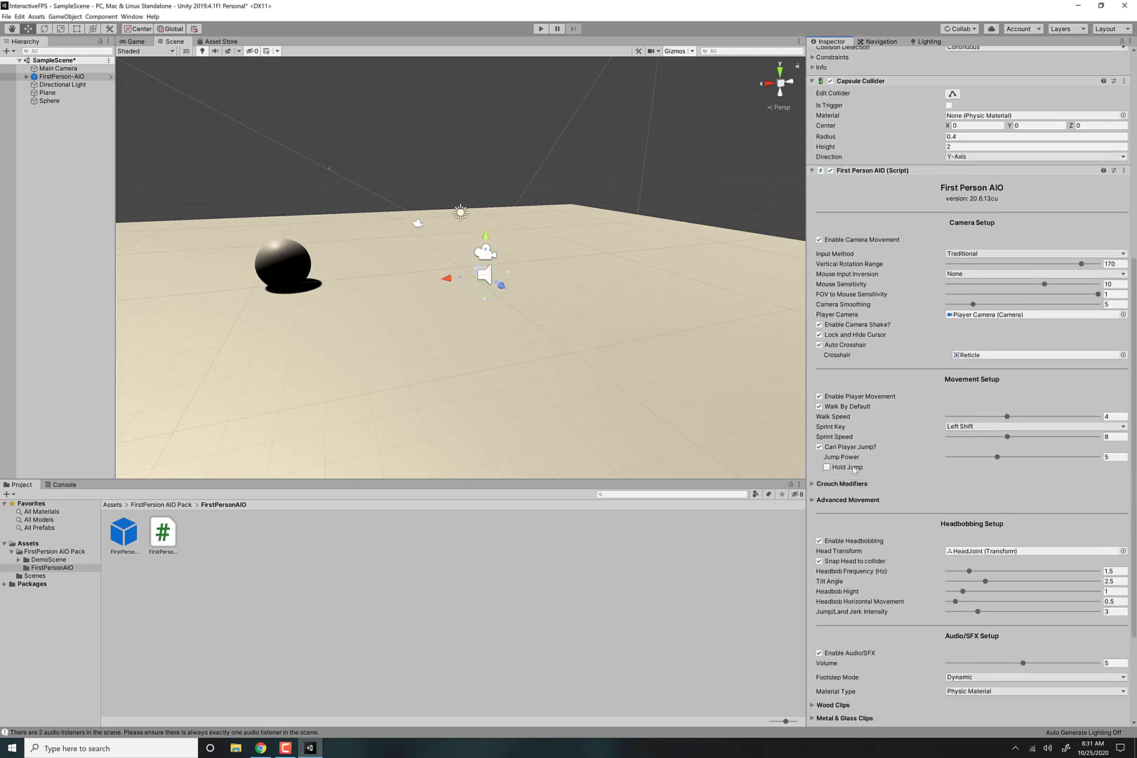
left_click(814, 485)
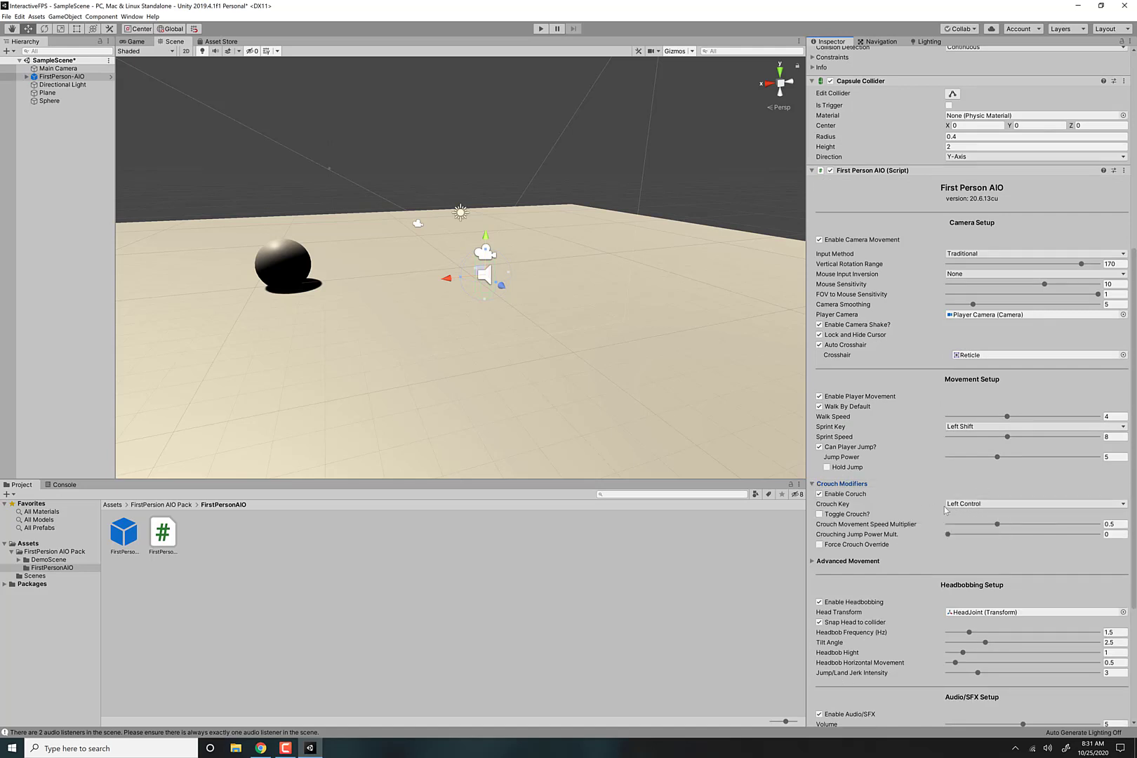
left_click(817, 484)
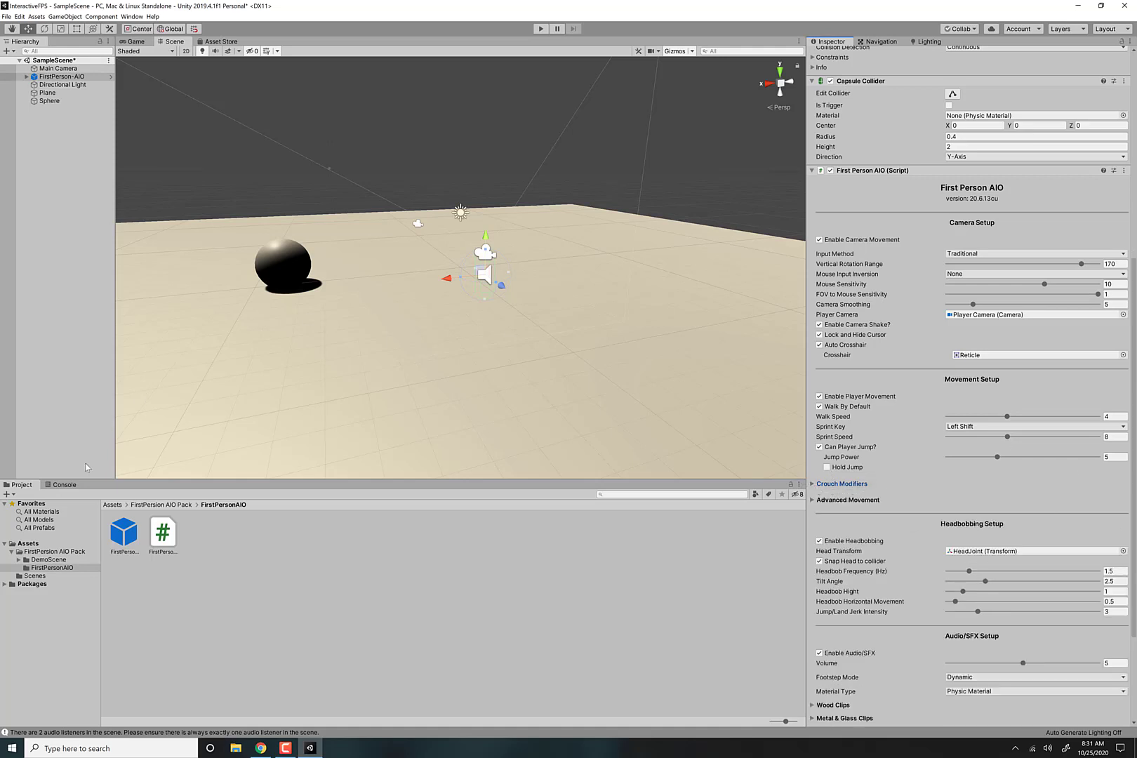
Play the scene in the Game view and walk the first-person controller forward up to the sphere
left_click(133, 42)
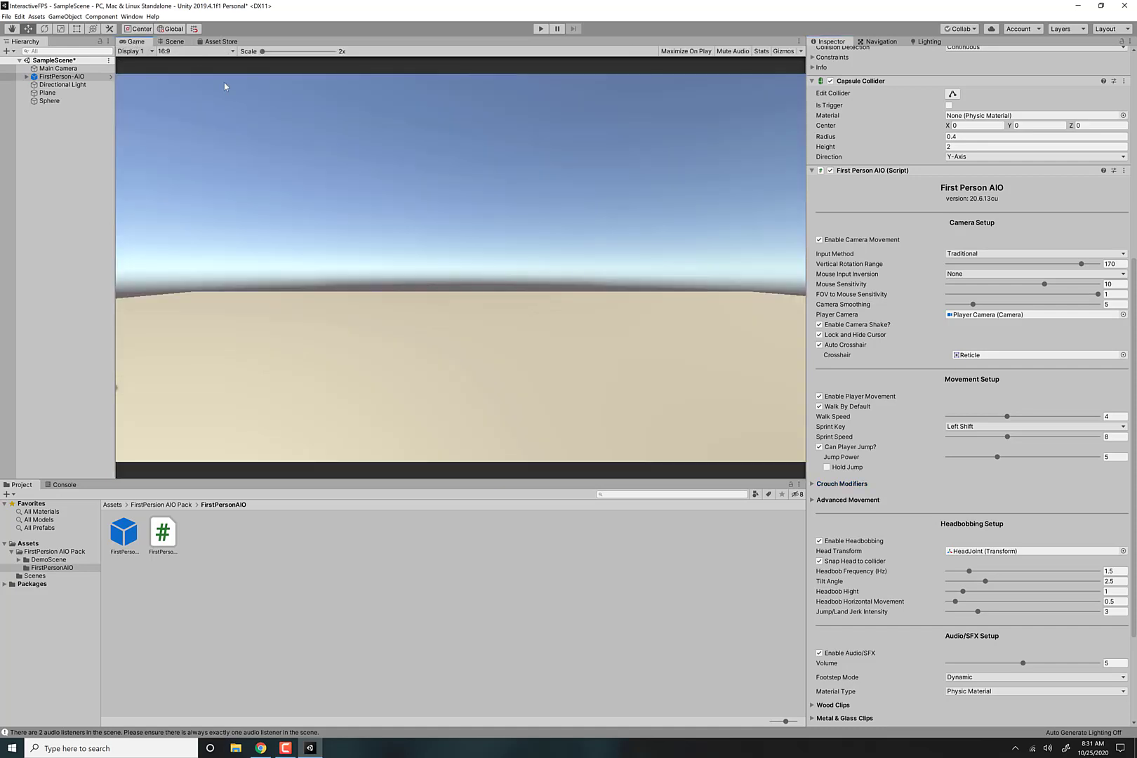
left_click(546, 30)
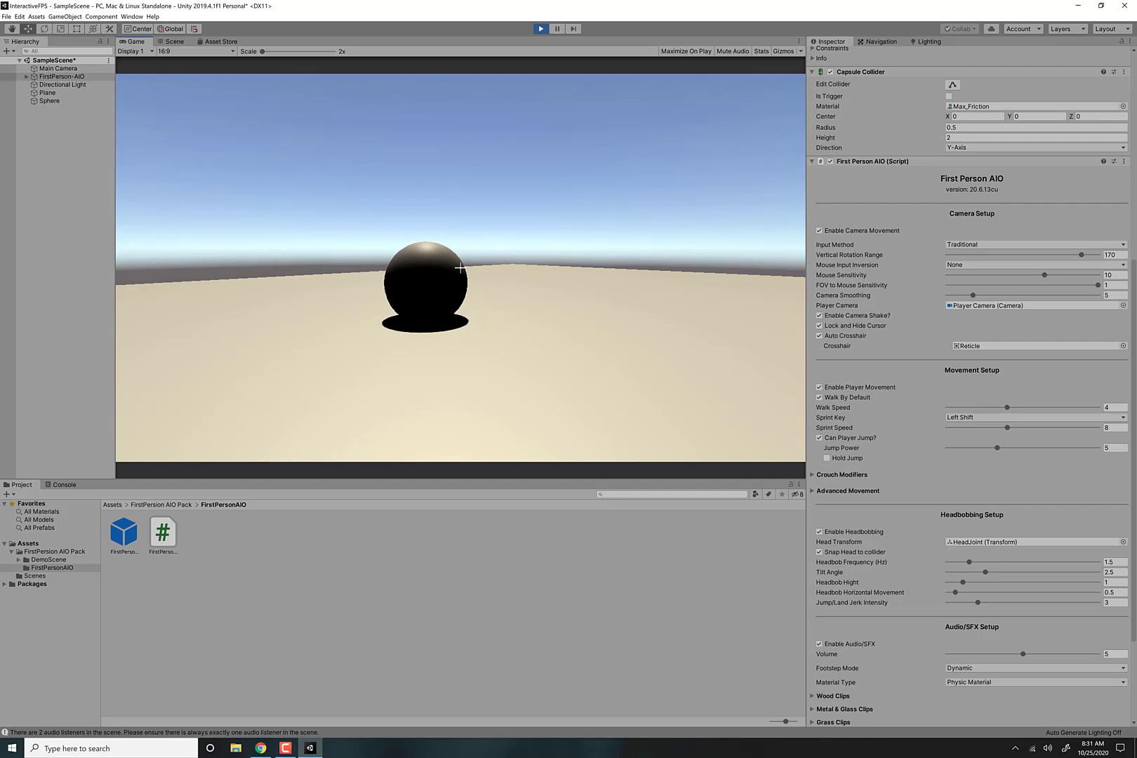
key("w")
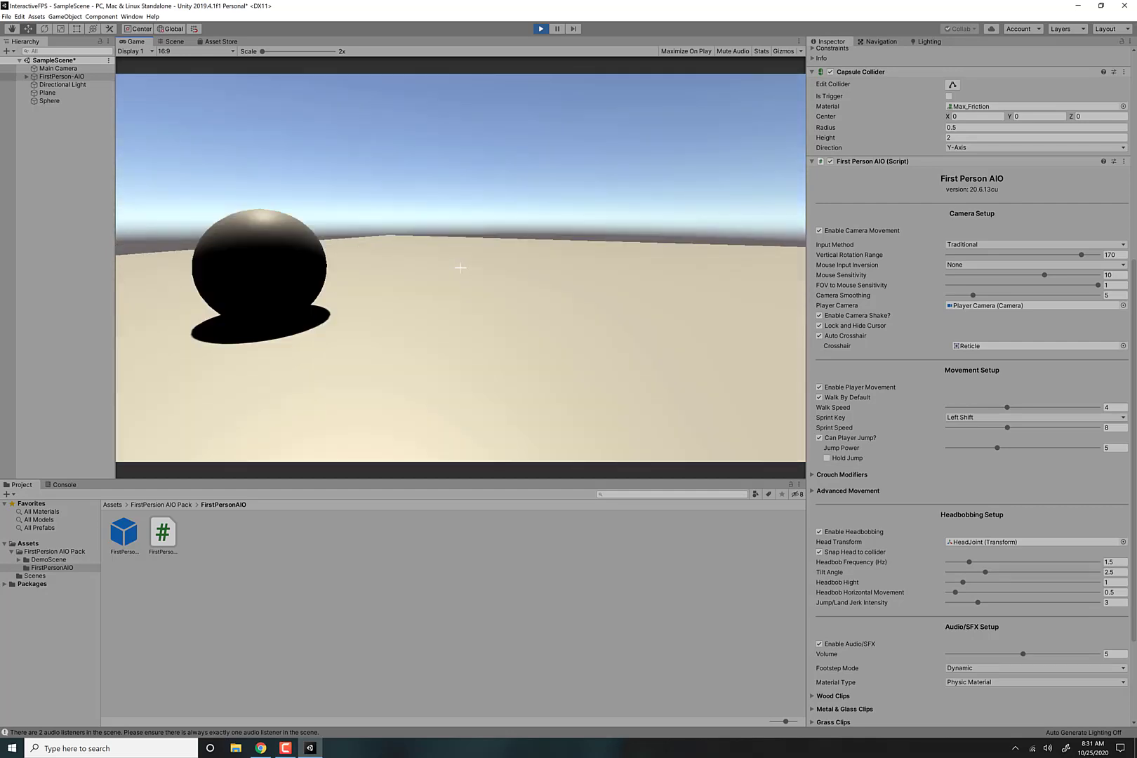
key("w")
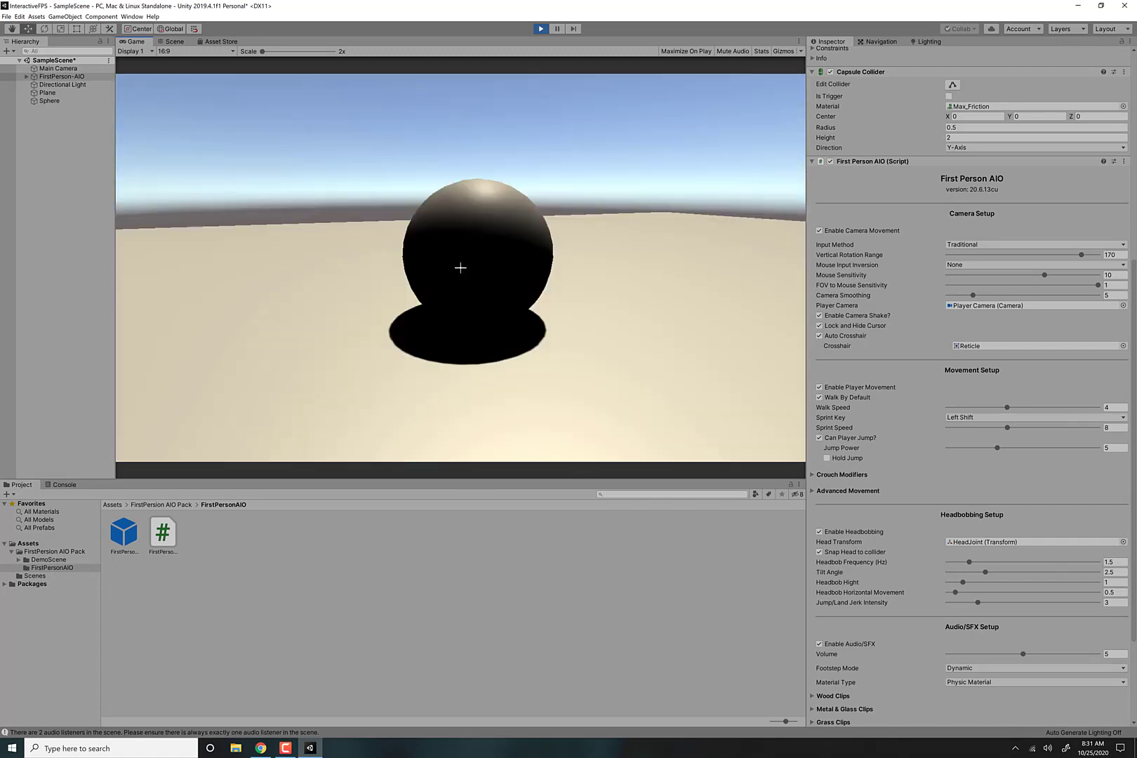
key("w")
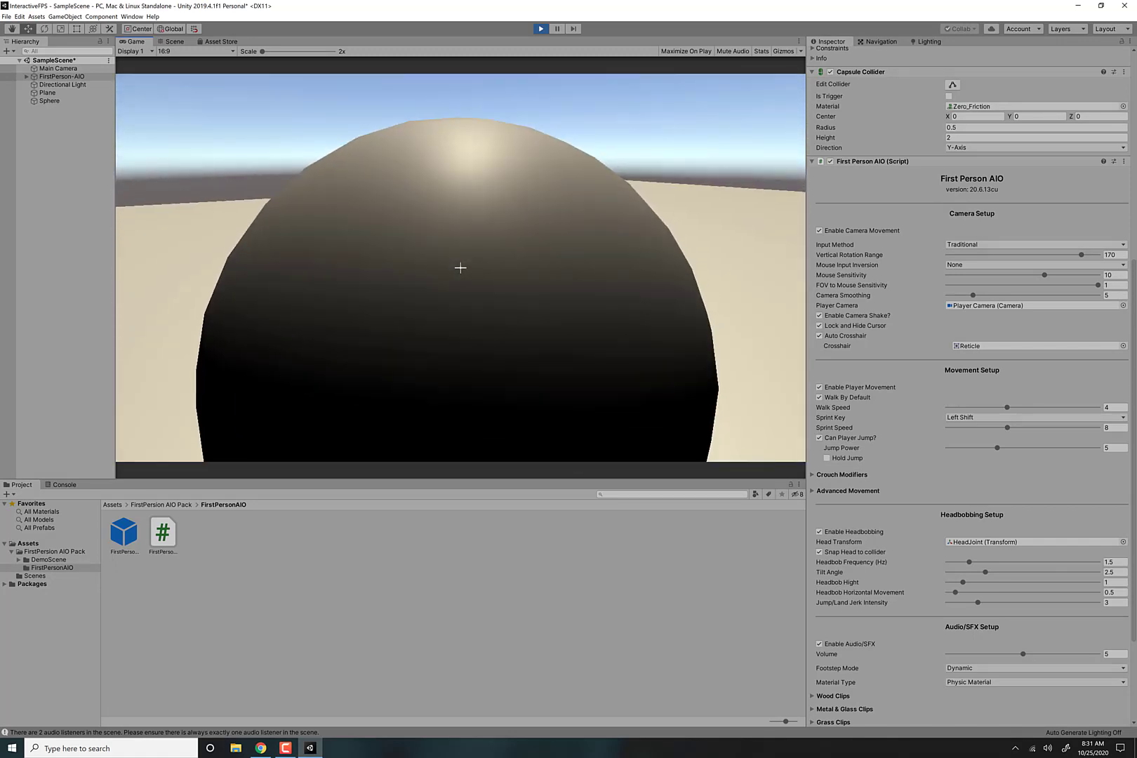
Test the controller's sideways movement and jumping in front of the sphere, and walk forward across the plane
key("a")
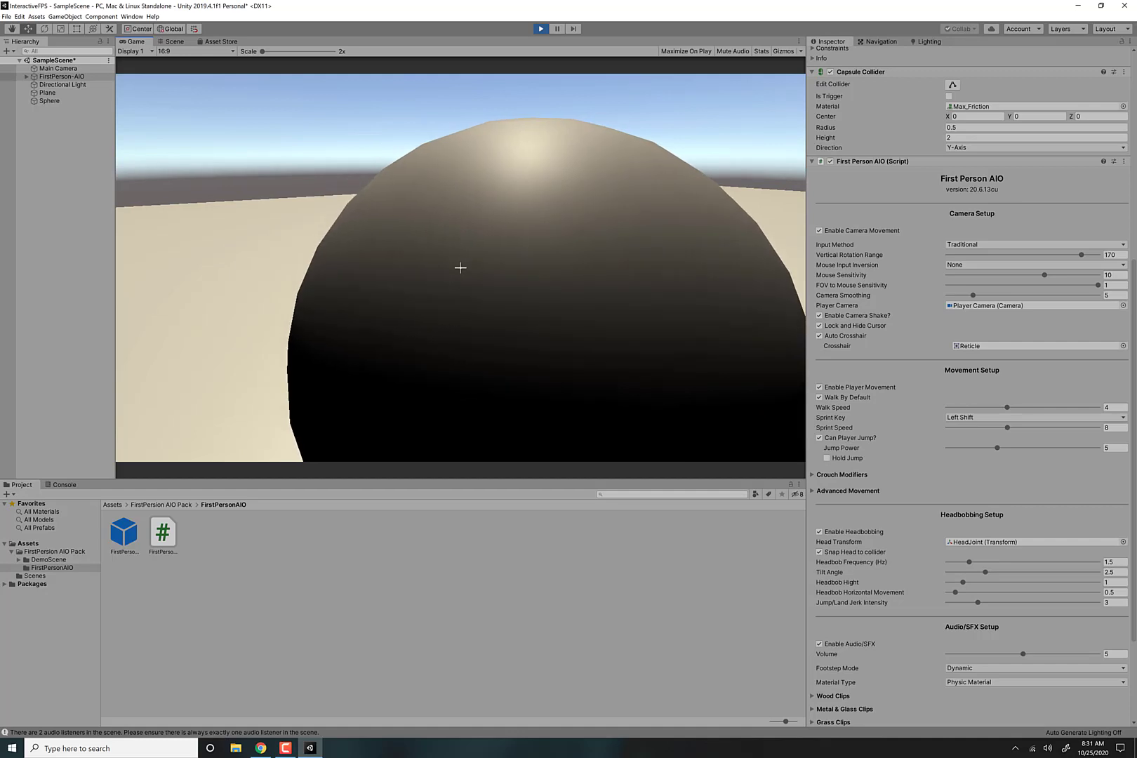
key("space")
key("space")
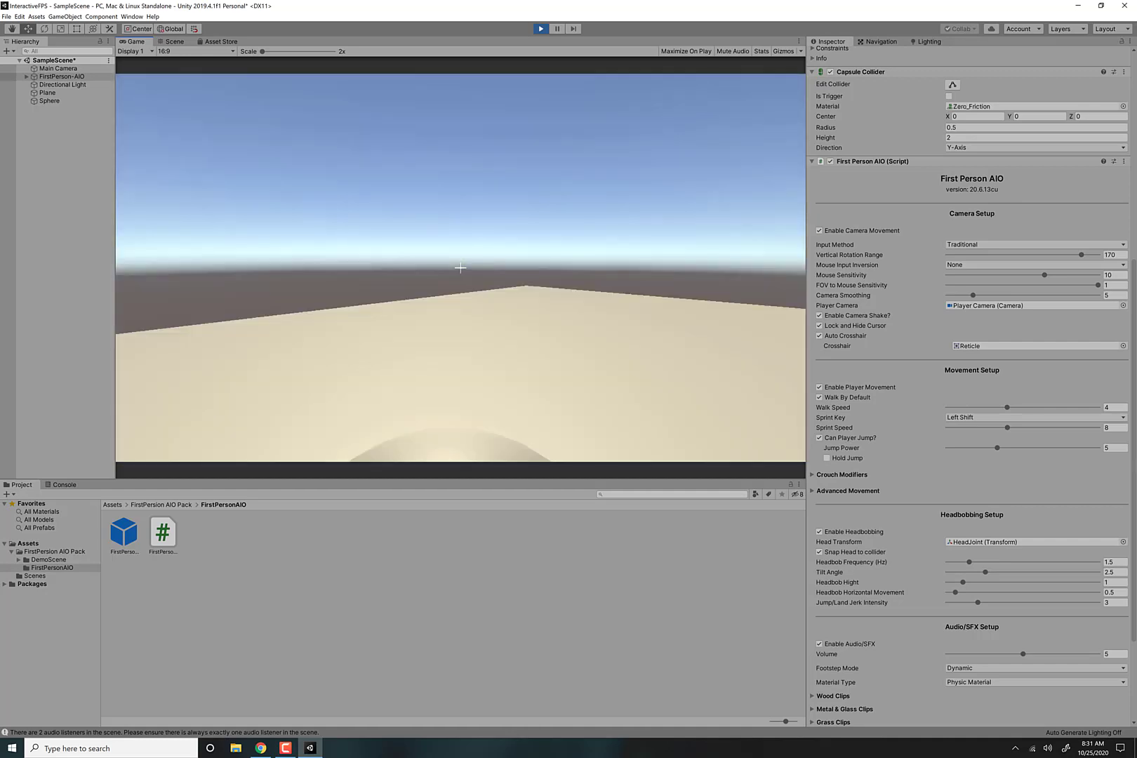
key("space")
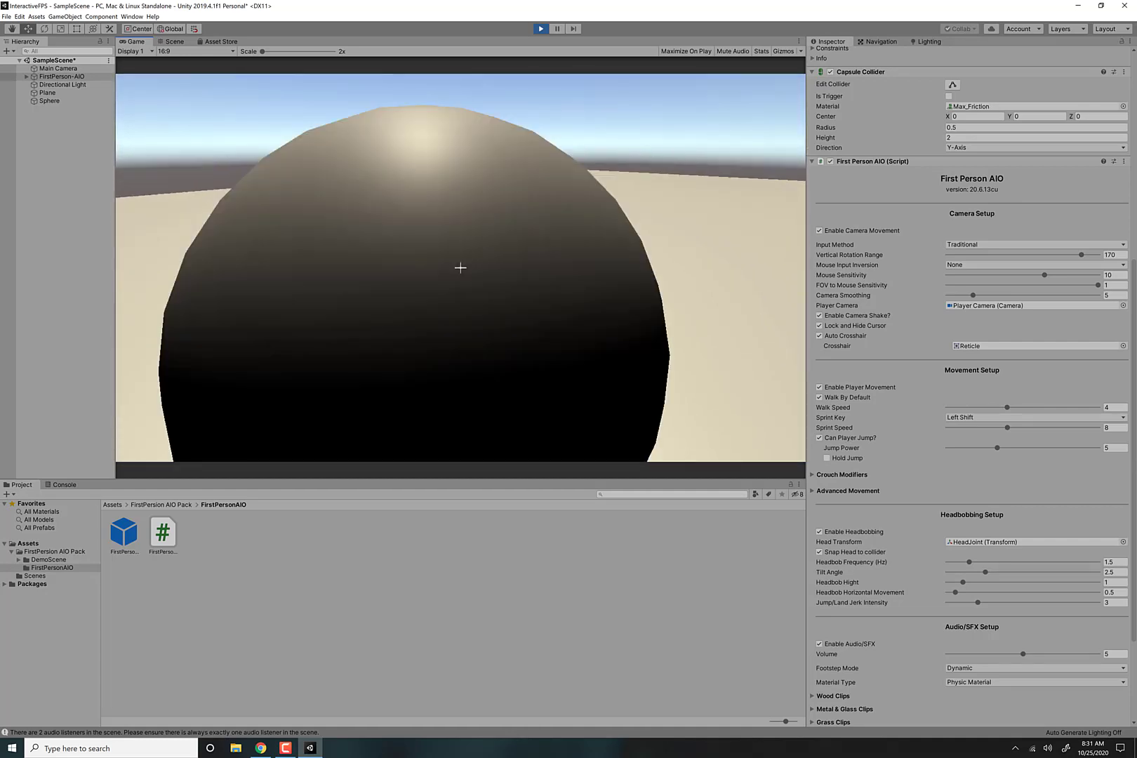
key("w")
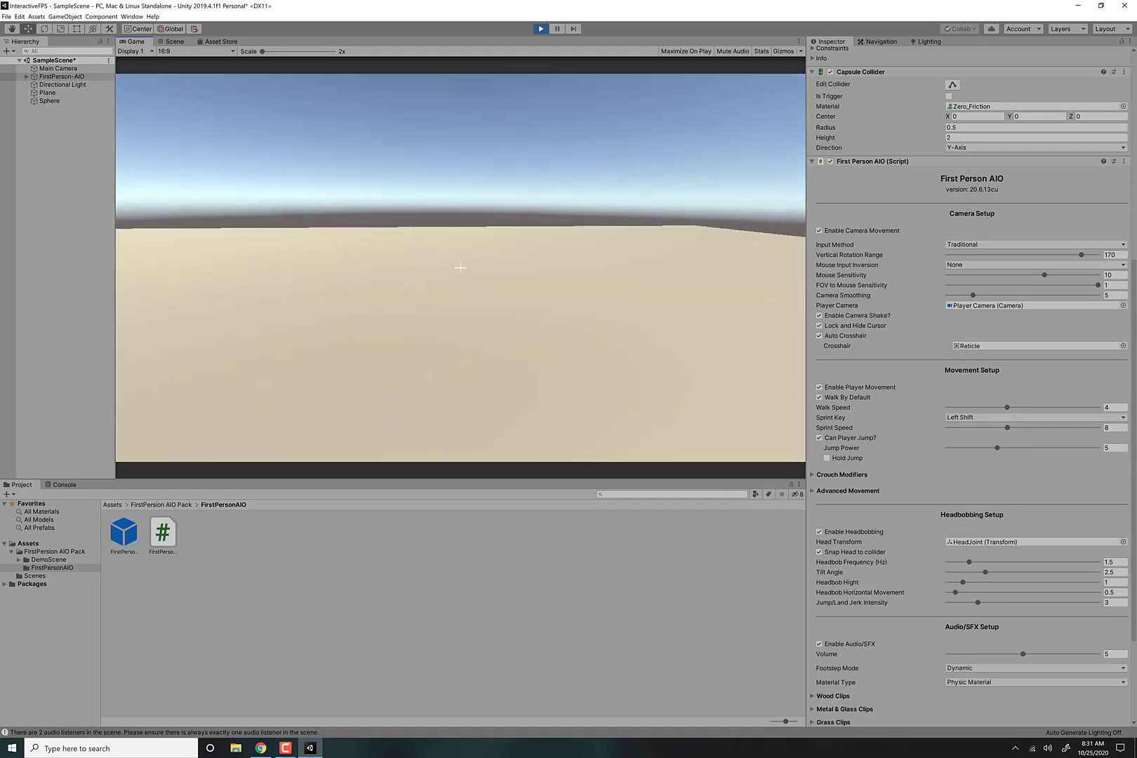
key("w")
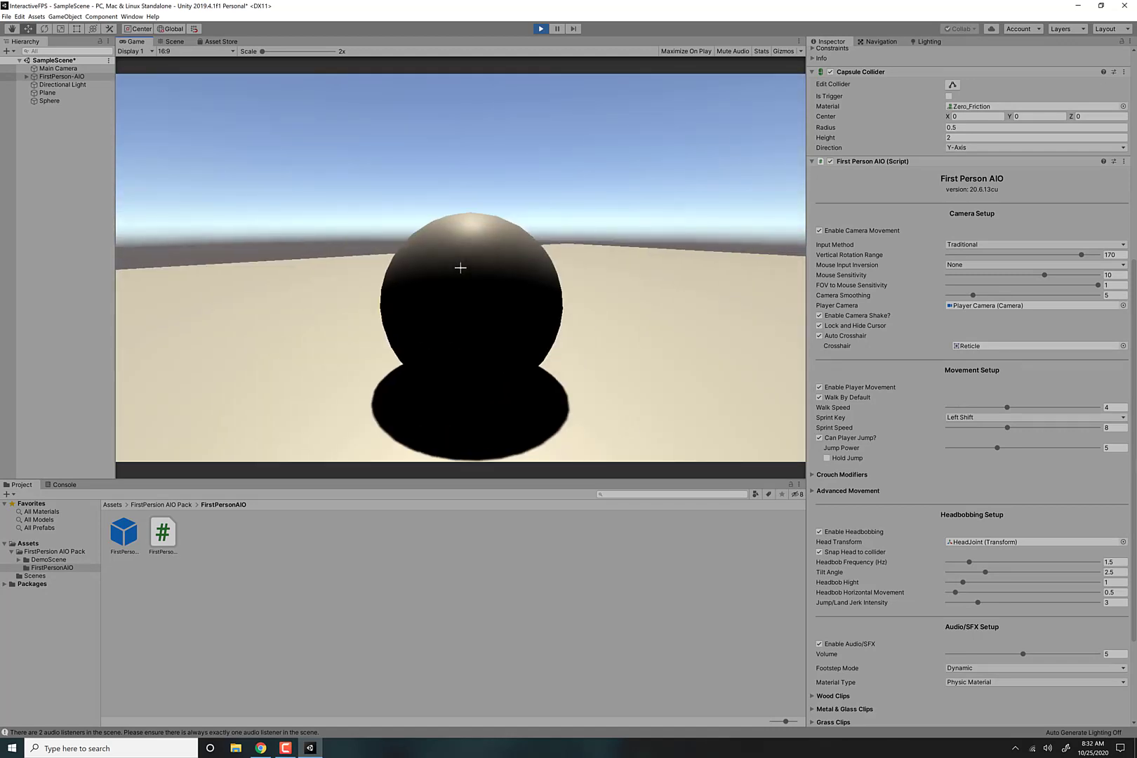
Back the controller away from the sphere, test movement in all four directions plus a jump, and stop the play-test
key("s")
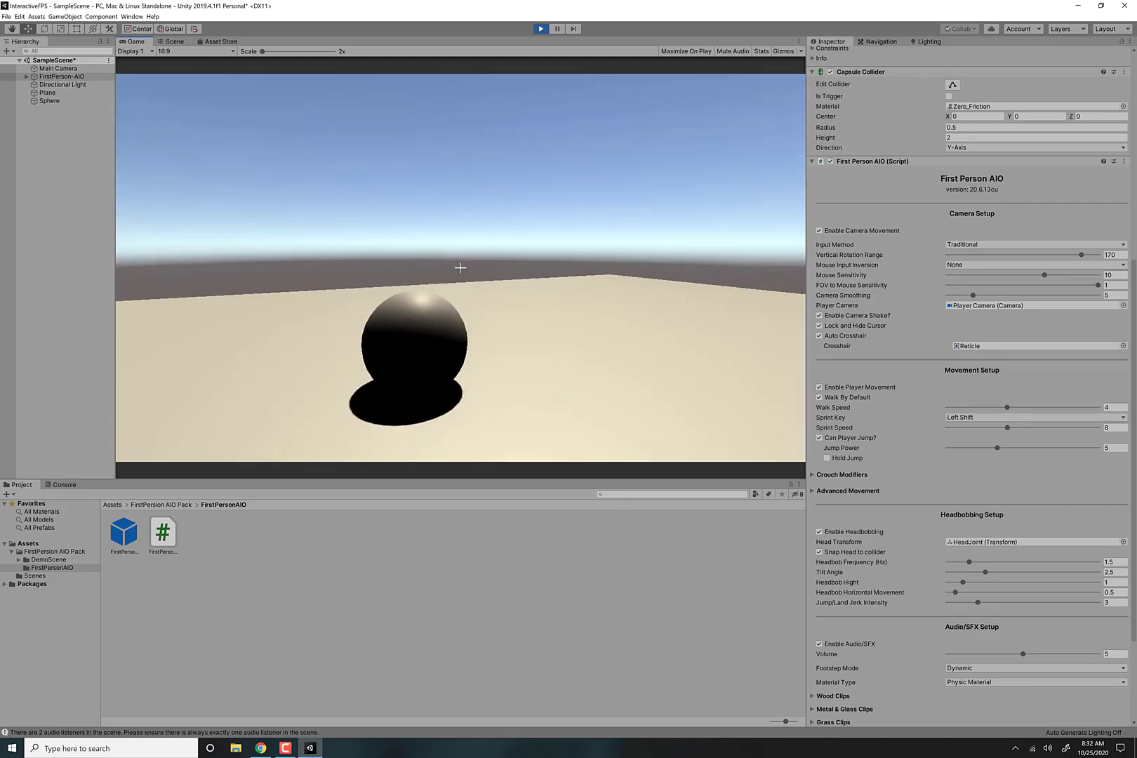
key("a")
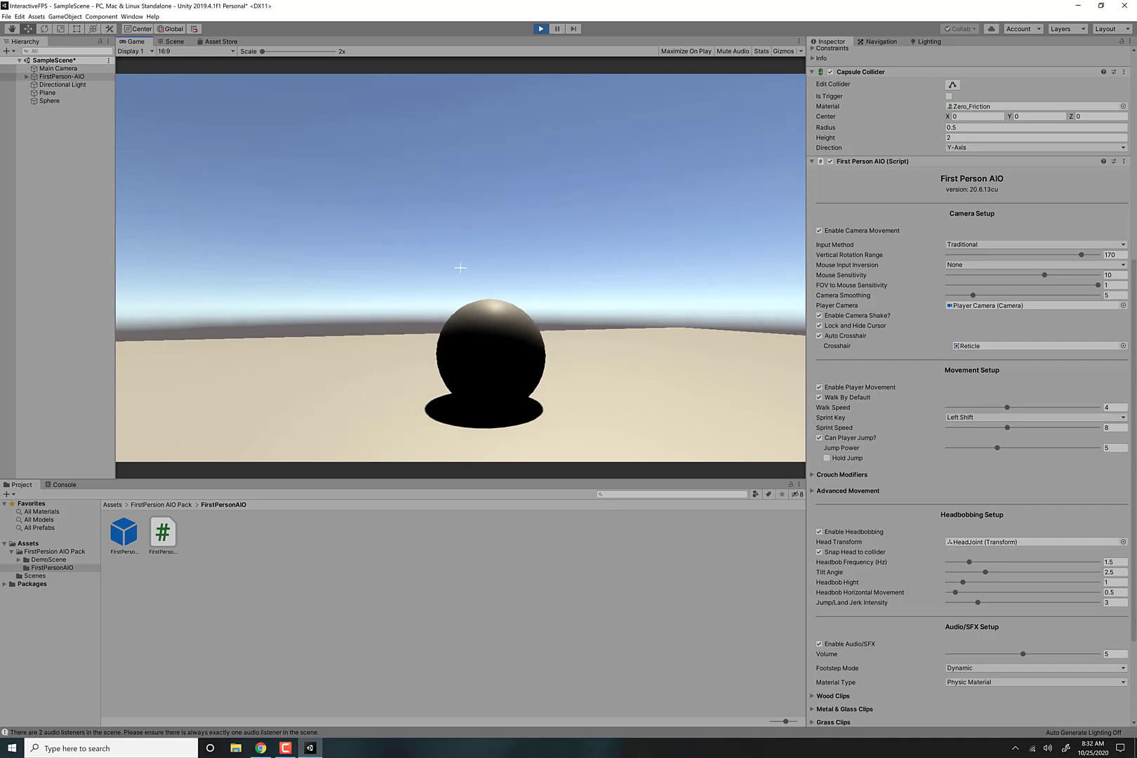
key("w")
key("d")
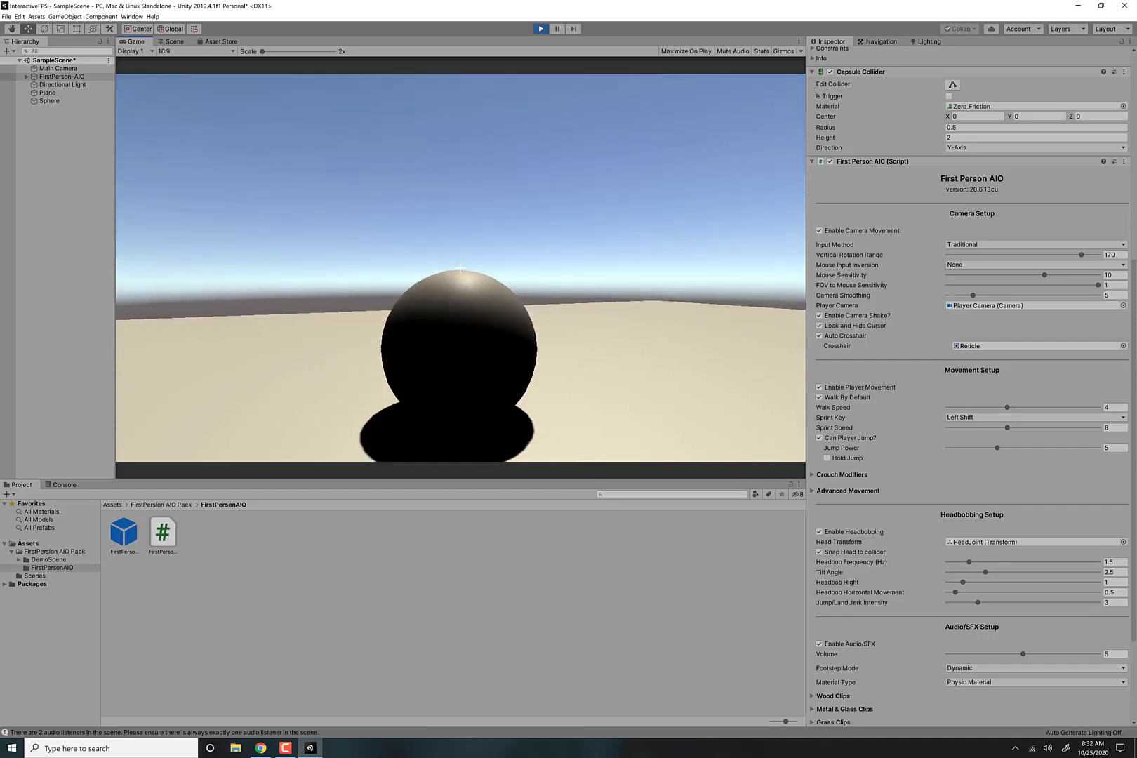
key("a")
key("d")
key("w")
key("s")
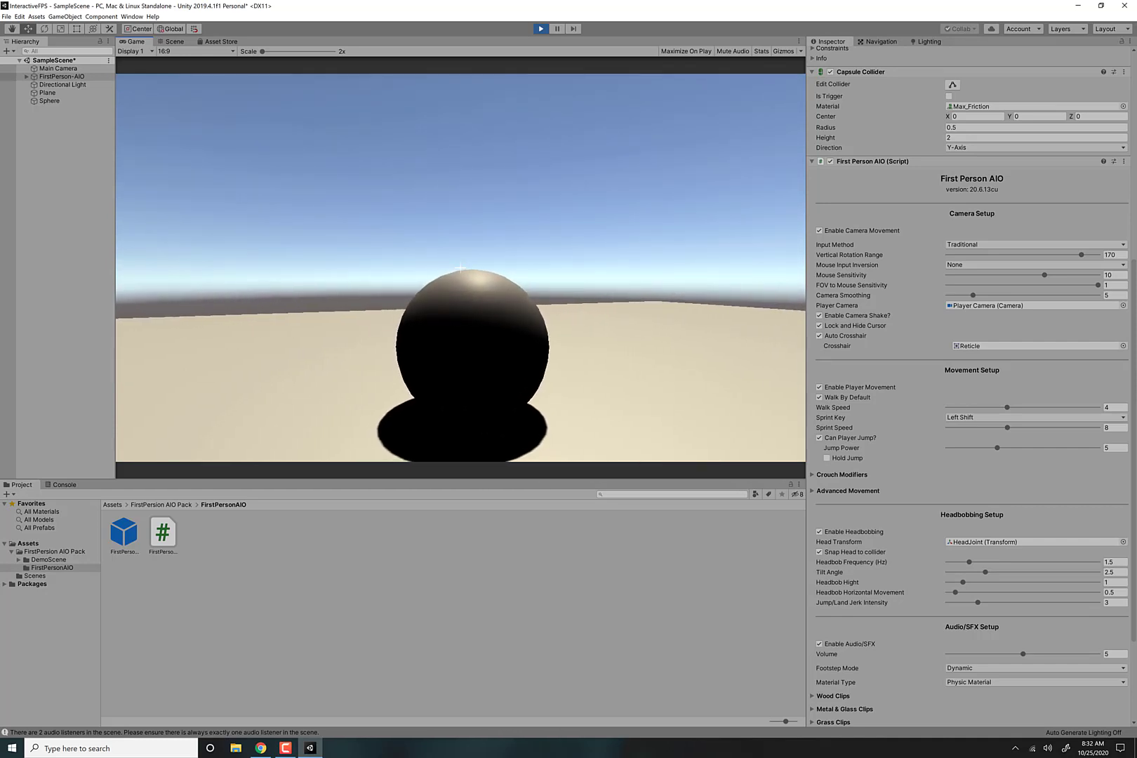
key("space")
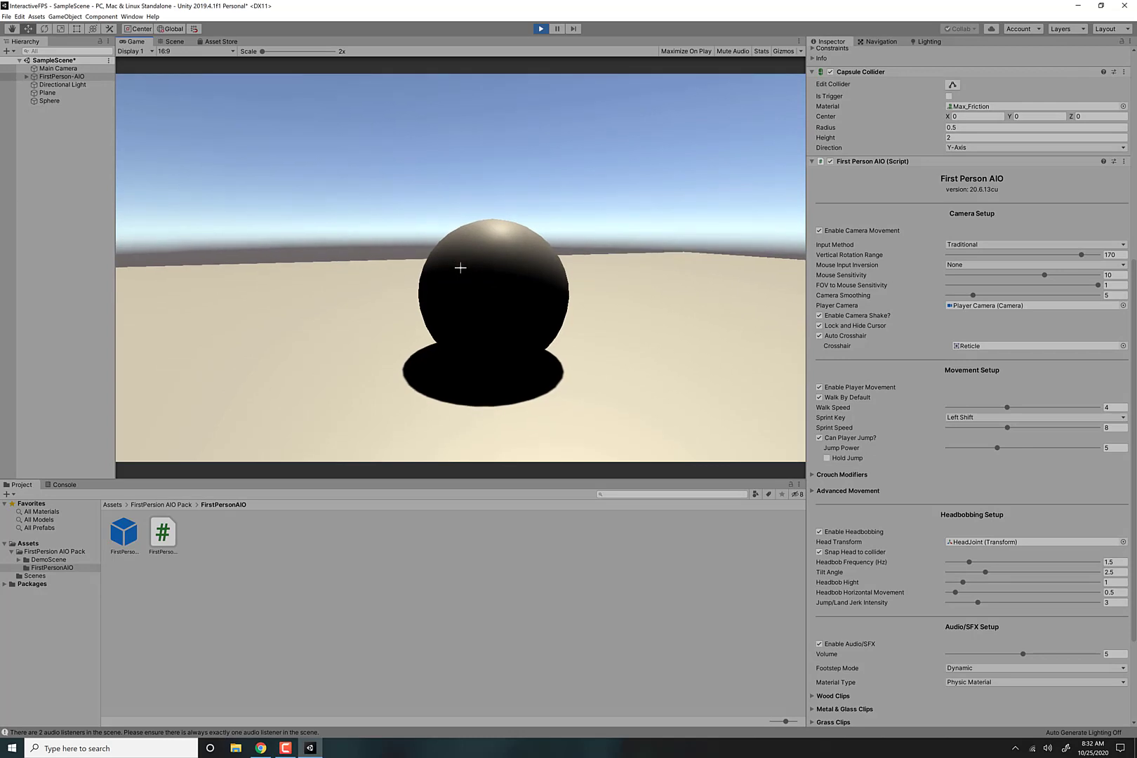
key("Escape")
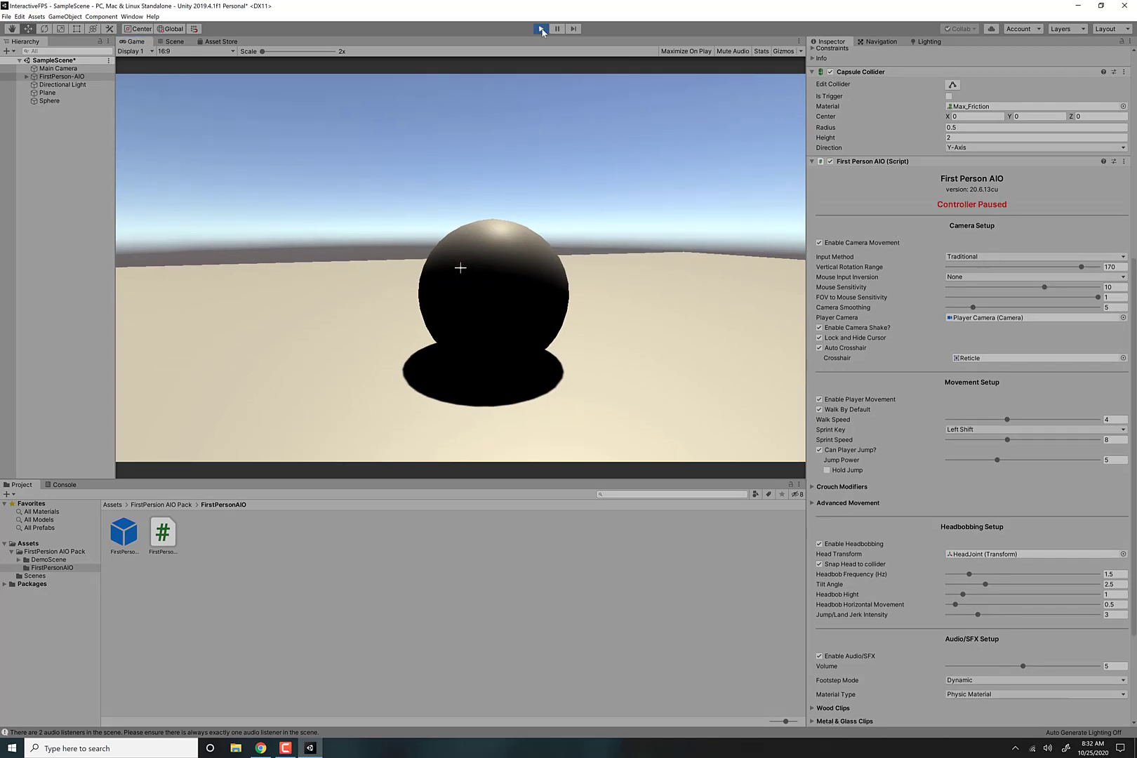
left_click(541, 28)
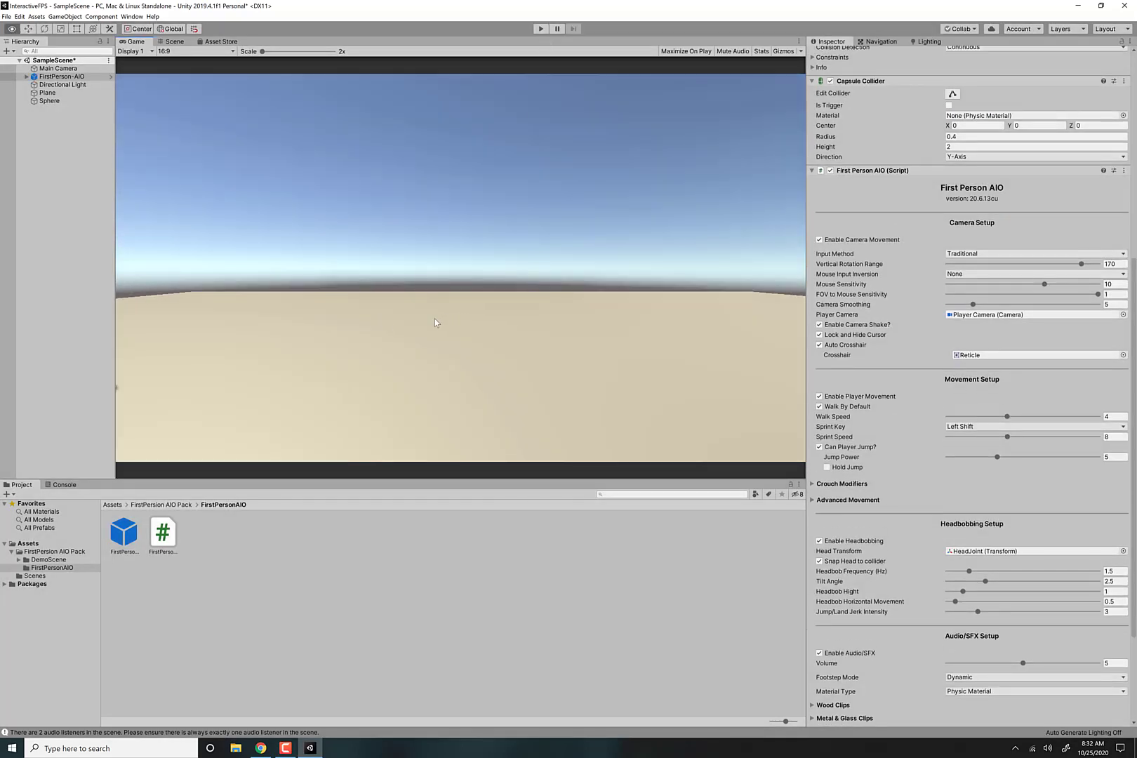
Try to scale the FirstPerson-AIO object along one axis in the Scene view, and undo the attempt
left_click(173, 41)
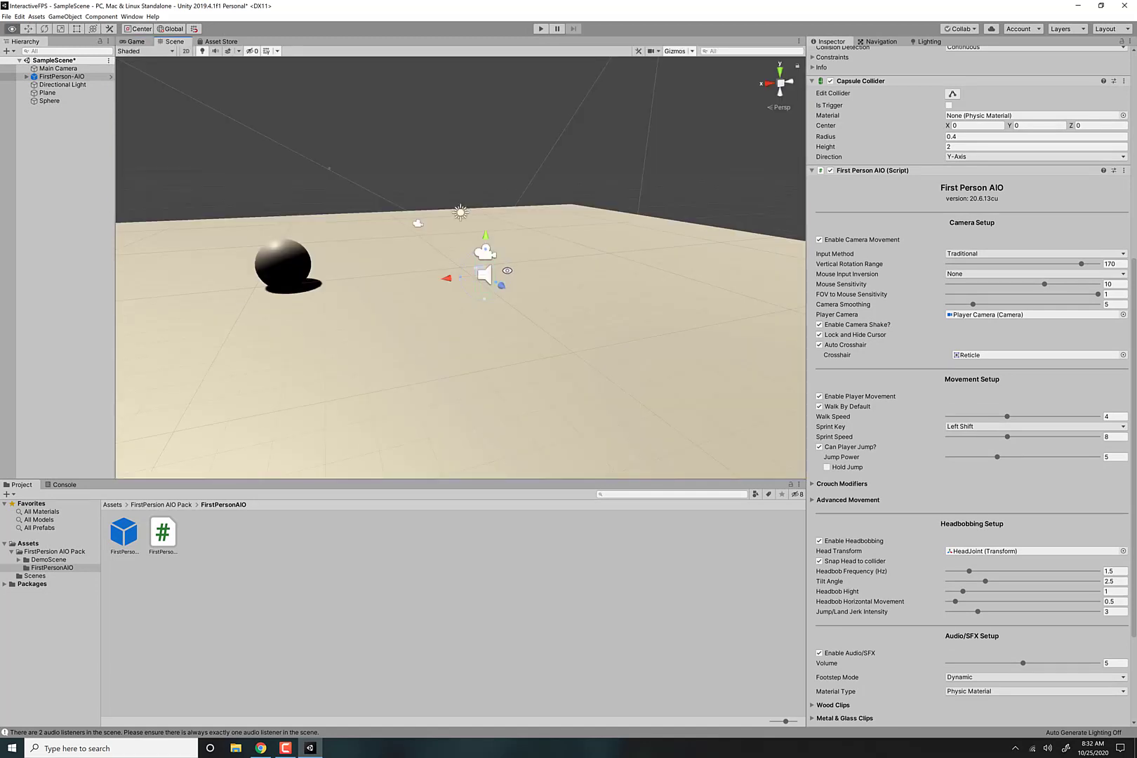
mouse_move(507, 271)
left_mouse_down("alt")
mouse_move(236, 263)
mouse_move(620, 257)
mouse_move(504, 254)
left_mouse_up("alt")
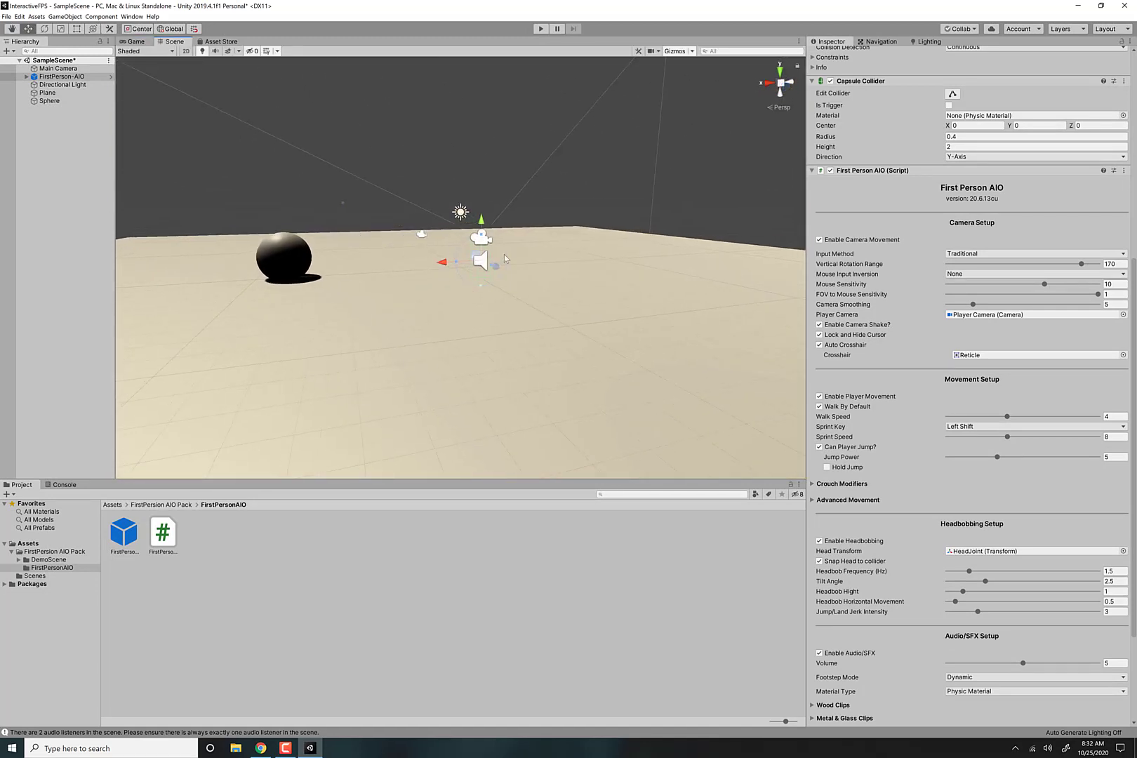
key("r")
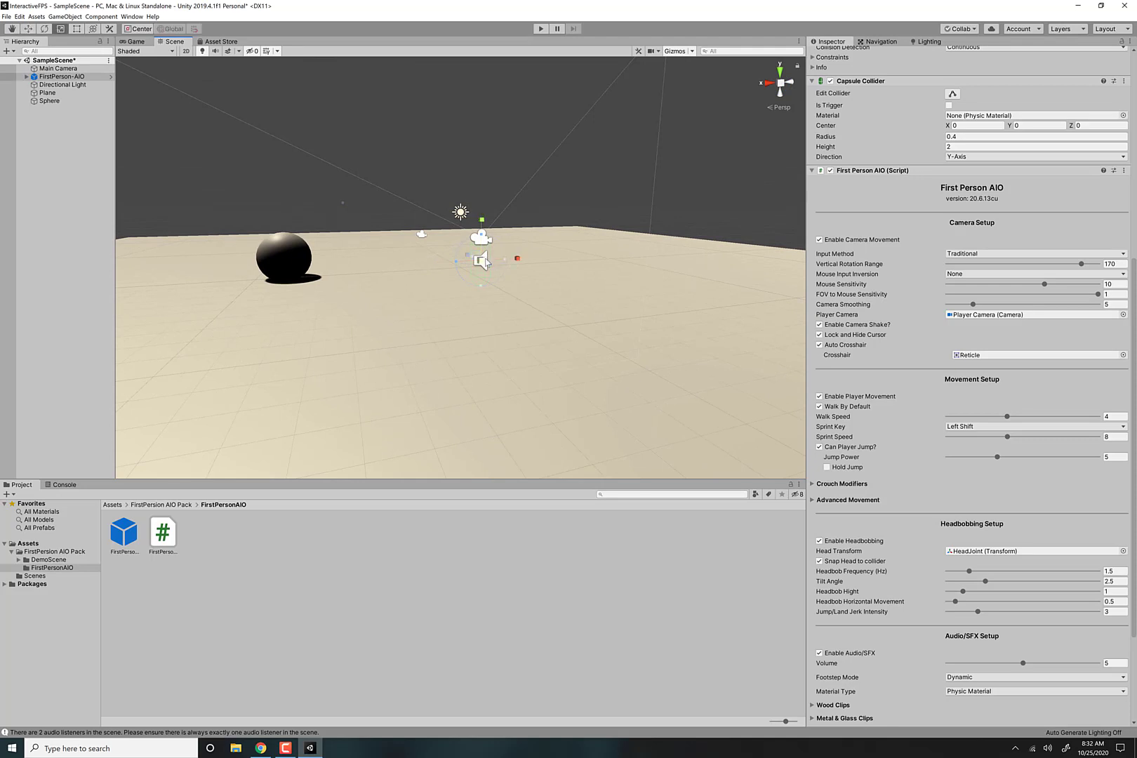
left_click_drag(482, 260, 515, 262)
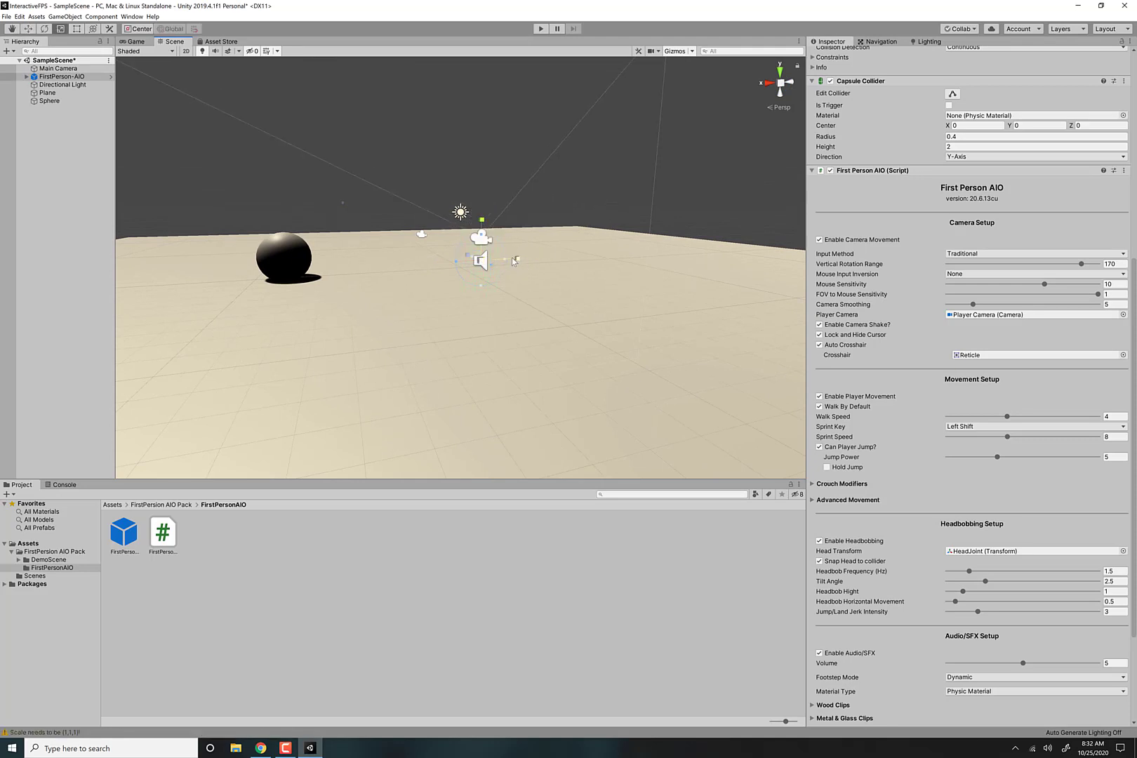
left_click(67, 76)
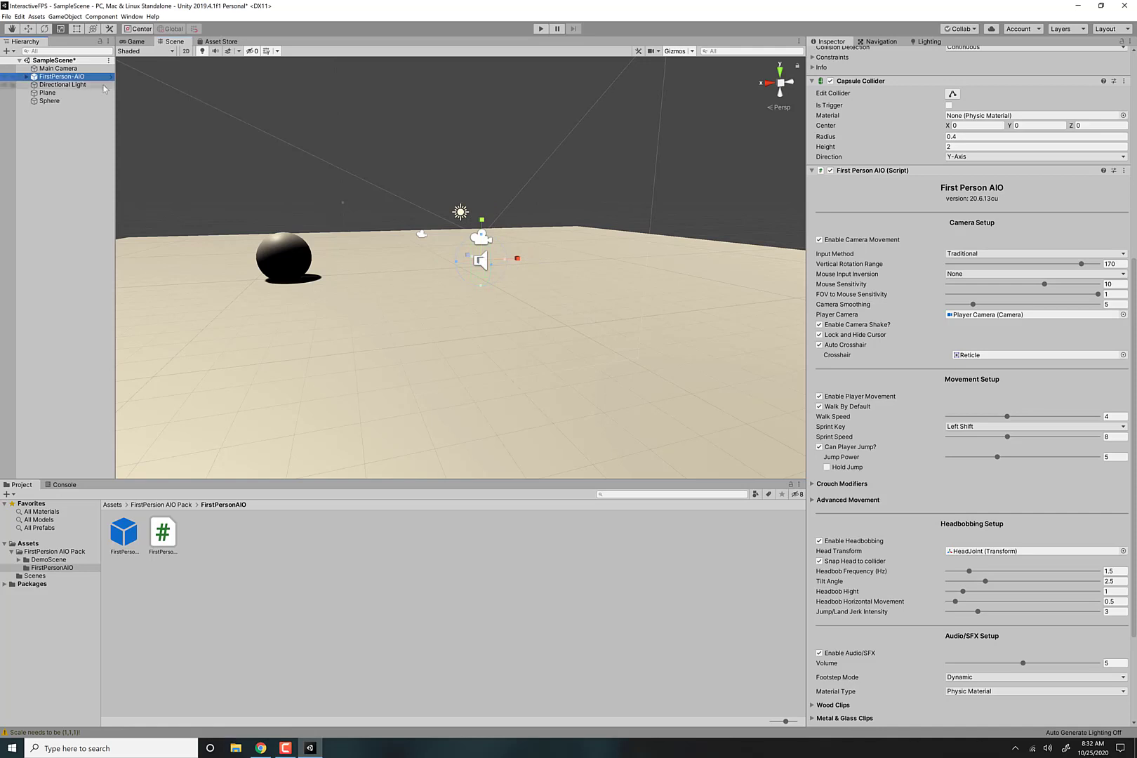
left_click_drag(483, 263, 513, 256)
key("ctrl+z")
left_click_drag(654, 266, 613, 268, "alt")
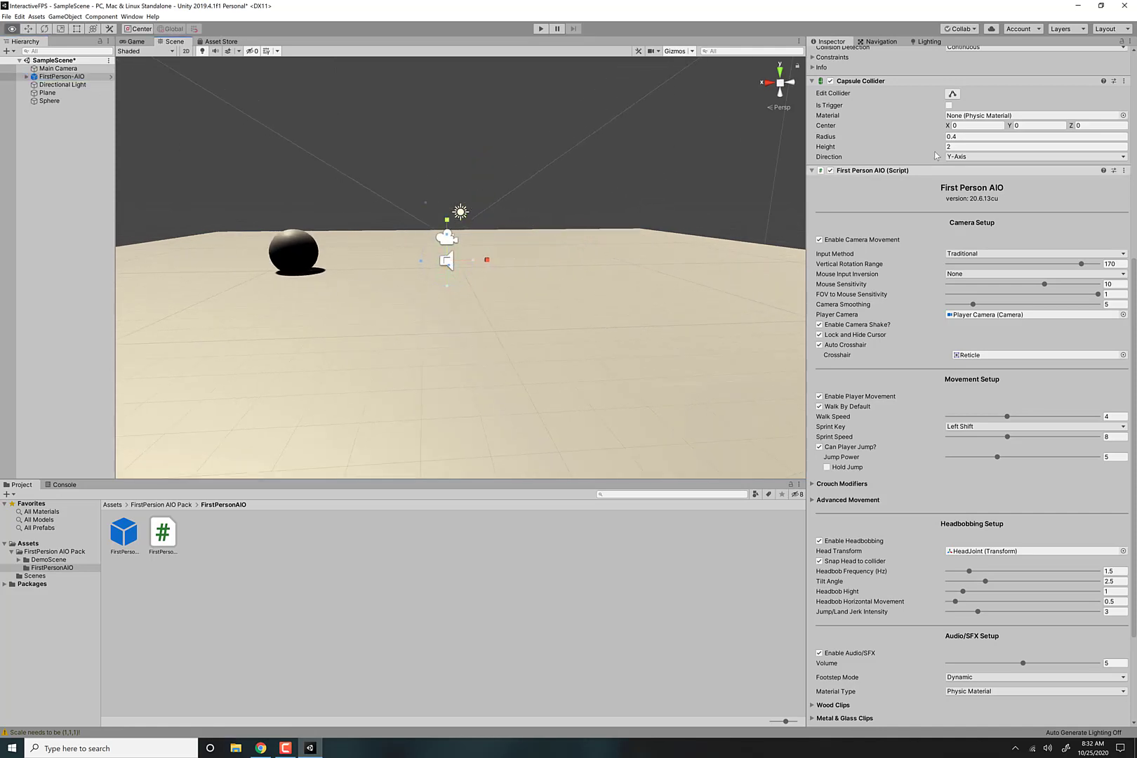
Check the Transform scale of the FirstPerson-AIO object, and deselect it
scroll(912, 176, "up", 12)
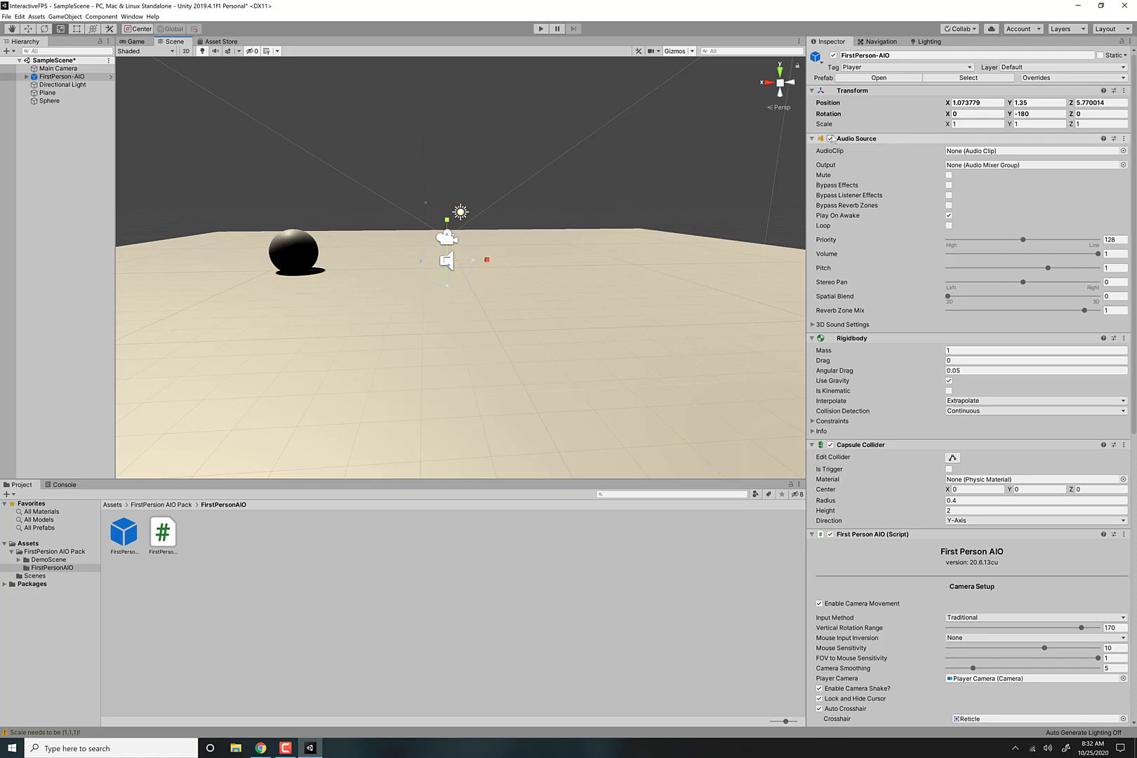
left_click(863, 125)
left_click(600, 166)
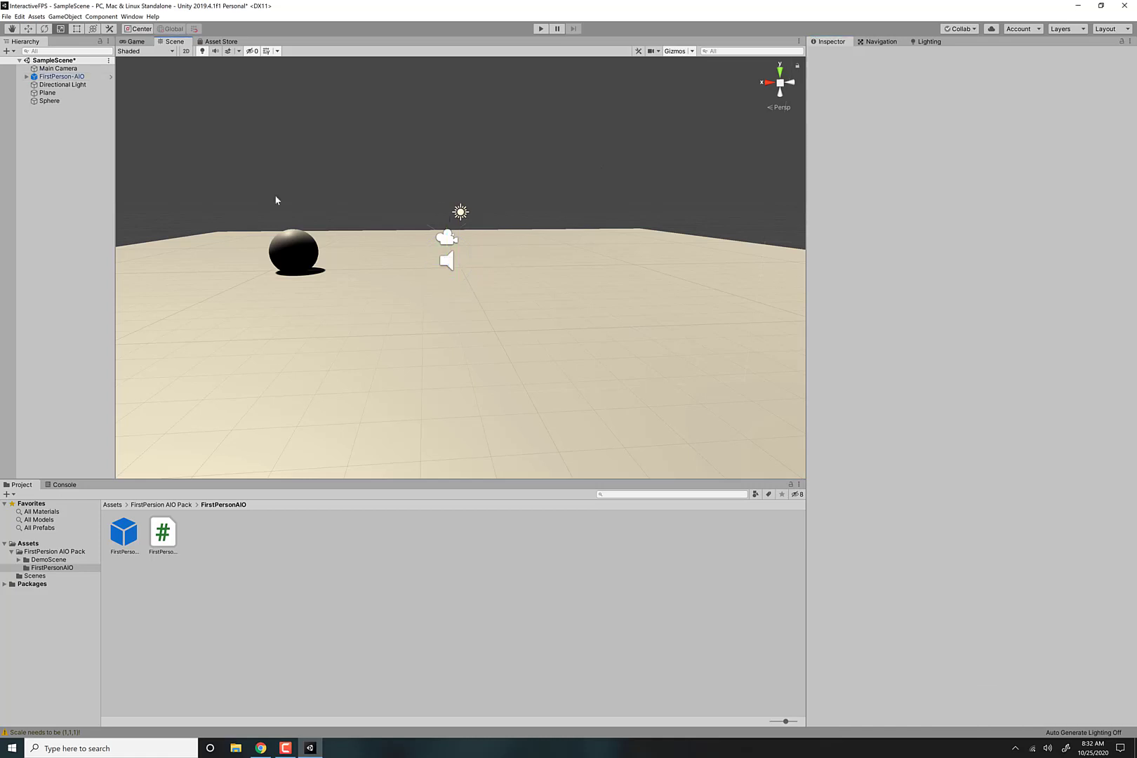
Play-test the scene again with the sphere in view, and return to editing
key("super")
key("super")
mouse_move(581, 251)
left_mouse_down("alt")
mouse_move(495, 252)
mouse_move(560, 254)
left_mouse_up("alt")
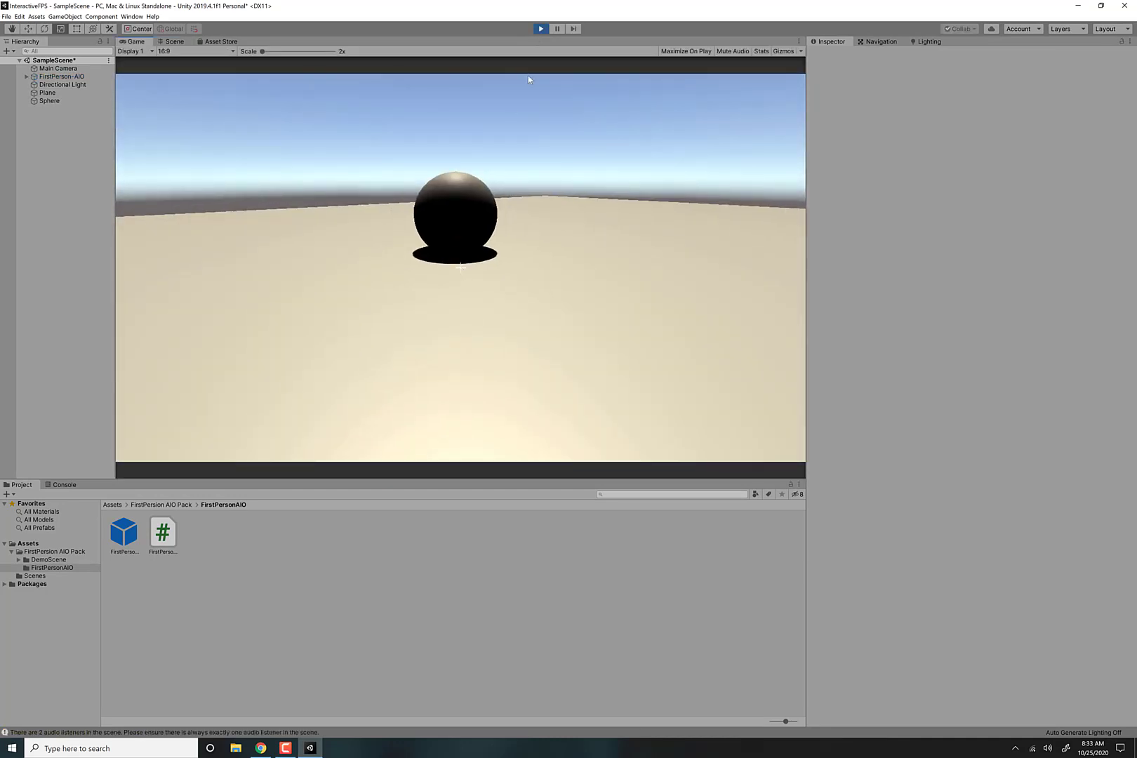
left_click(539, 29)
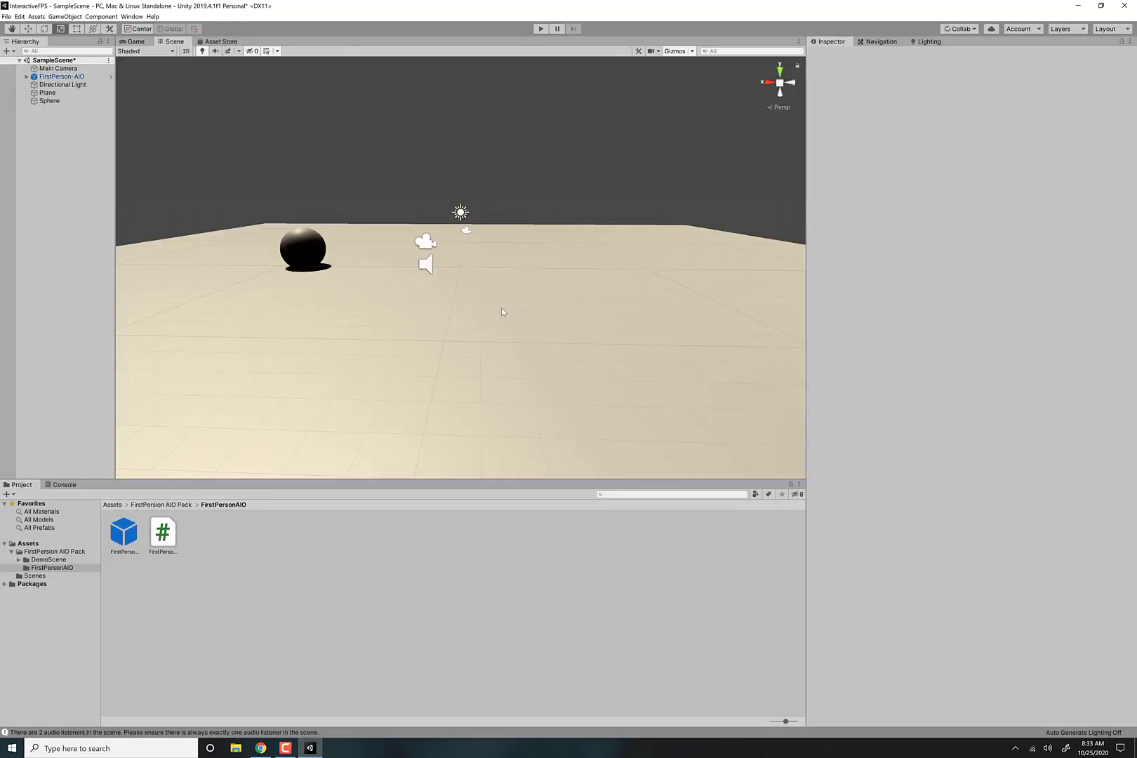
Open the build settings, keep Windows with x86 architecture, and add the open SampleScene to the scenes in build
left_click(5, 16)
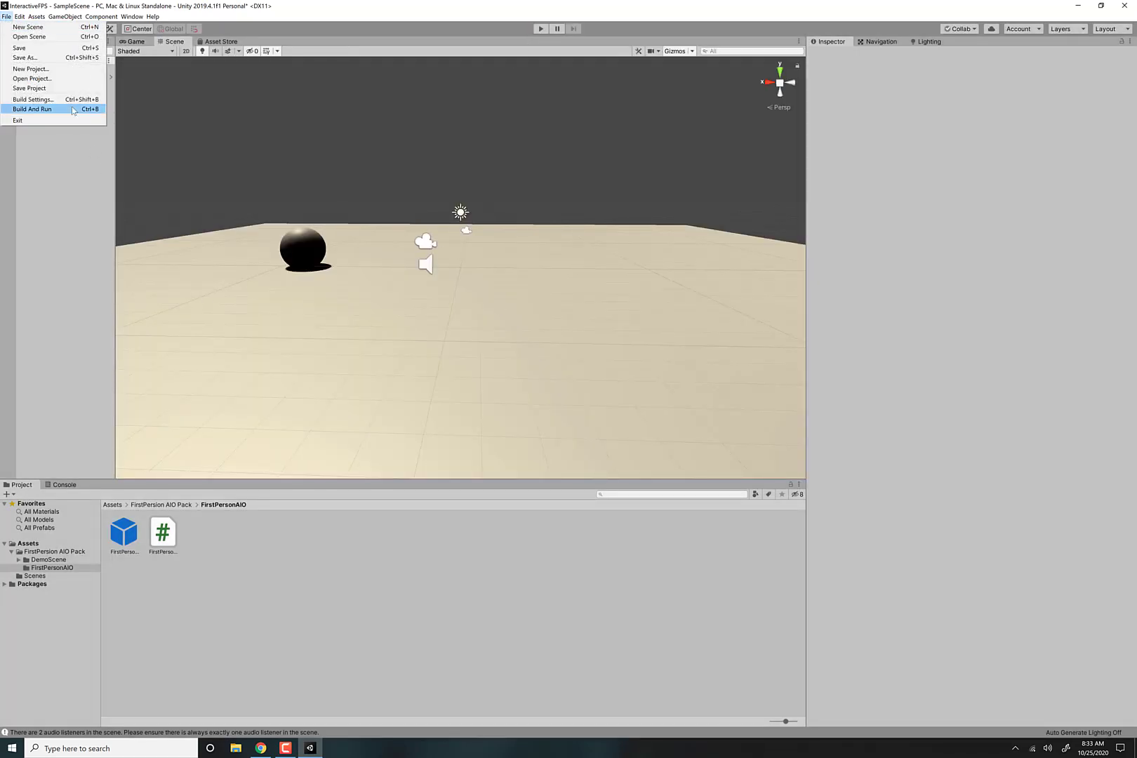
left_click(28, 99)
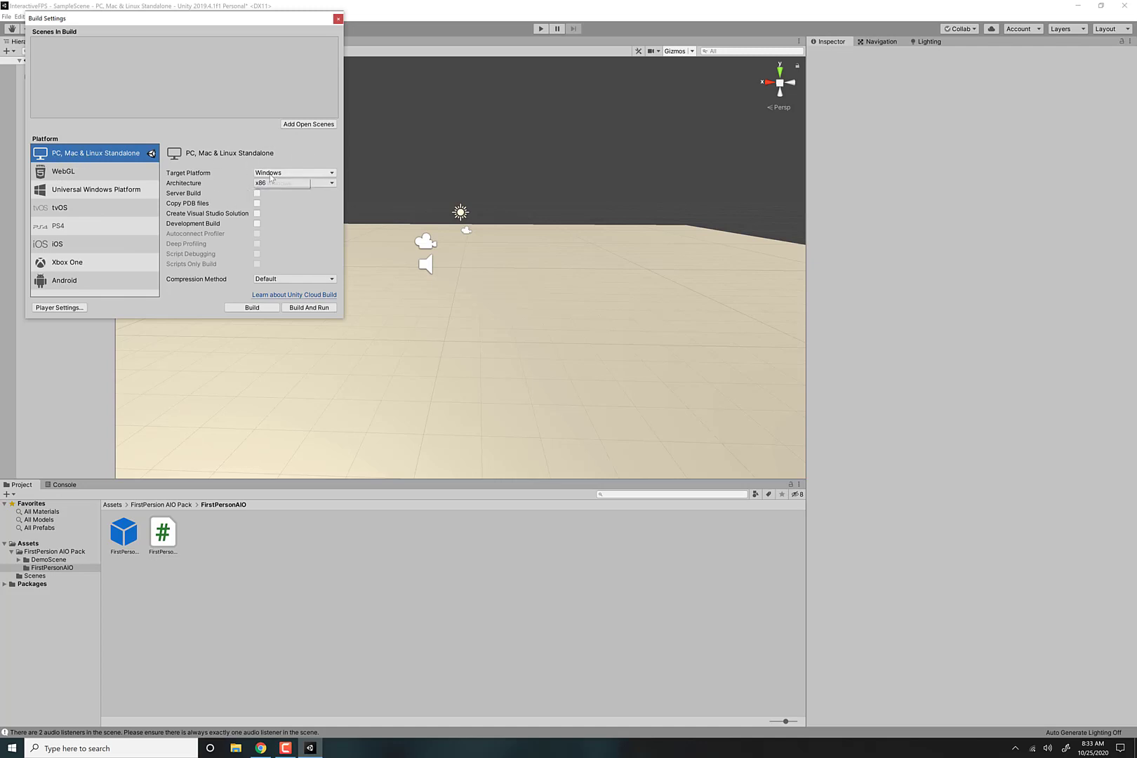
left_click(289, 183)
left_click(288, 185)
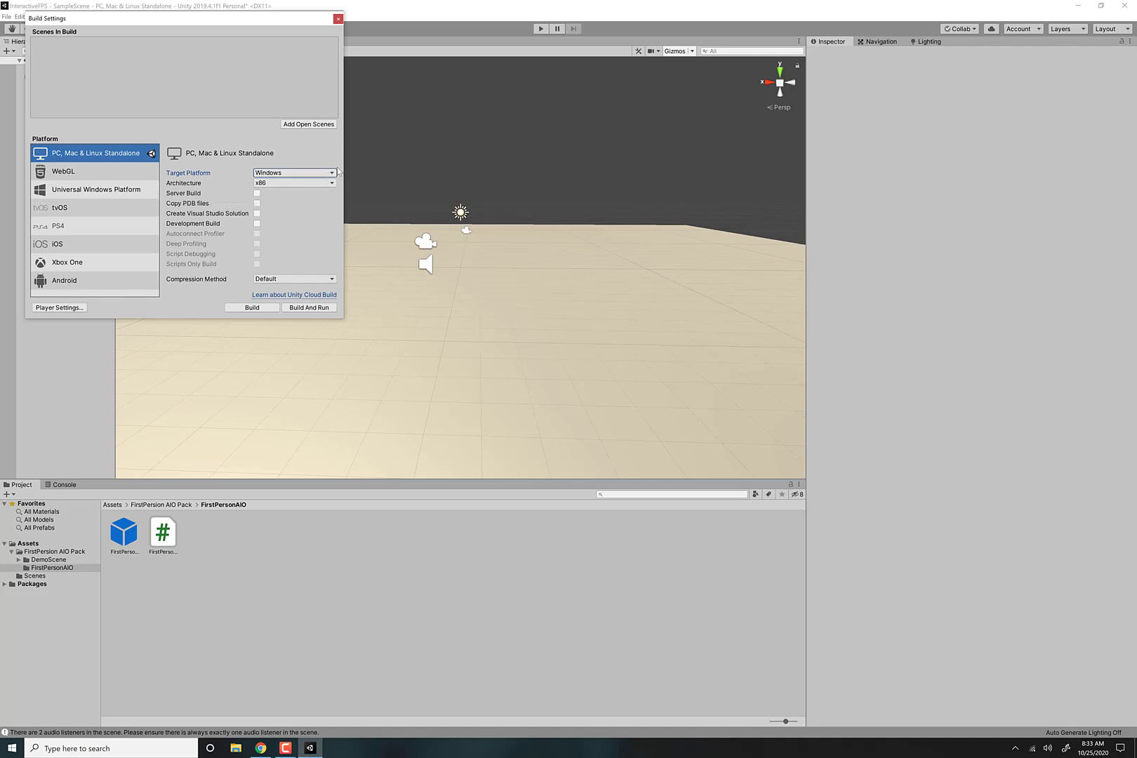
left_click(304, 125)
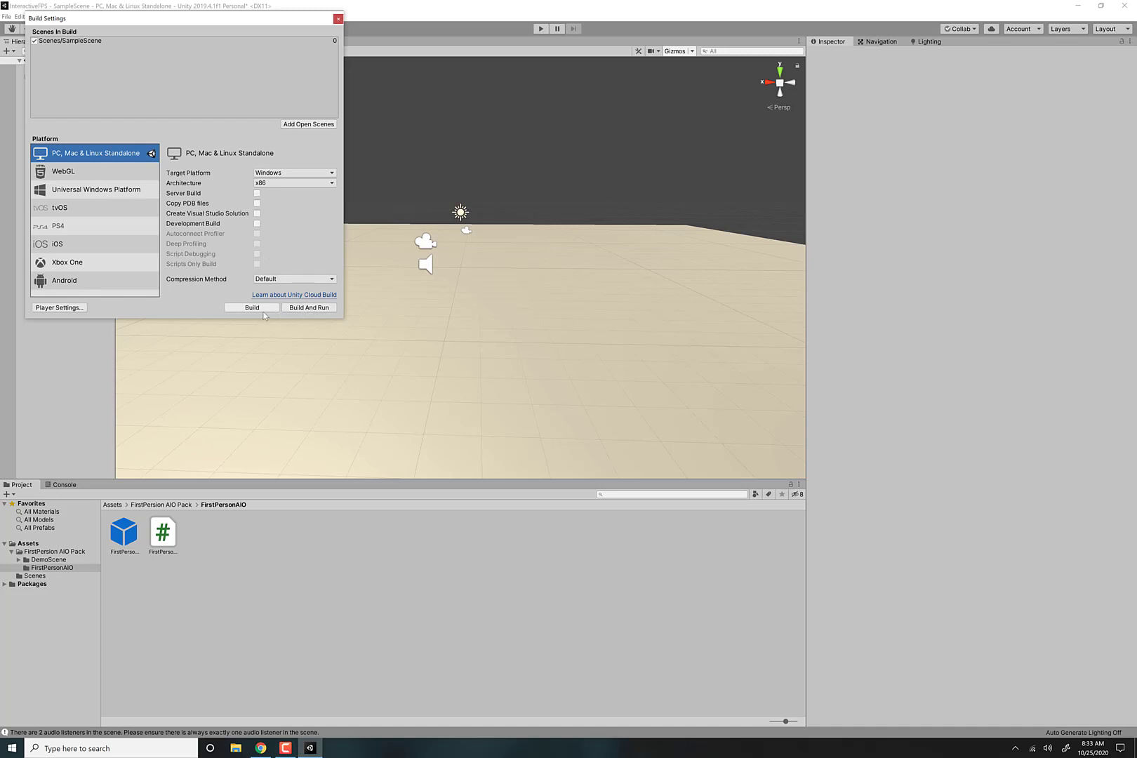
Build and run the game, choosing the InteractiveUnityDemo folder on the Desktop as the output location
left_click(314, 309)
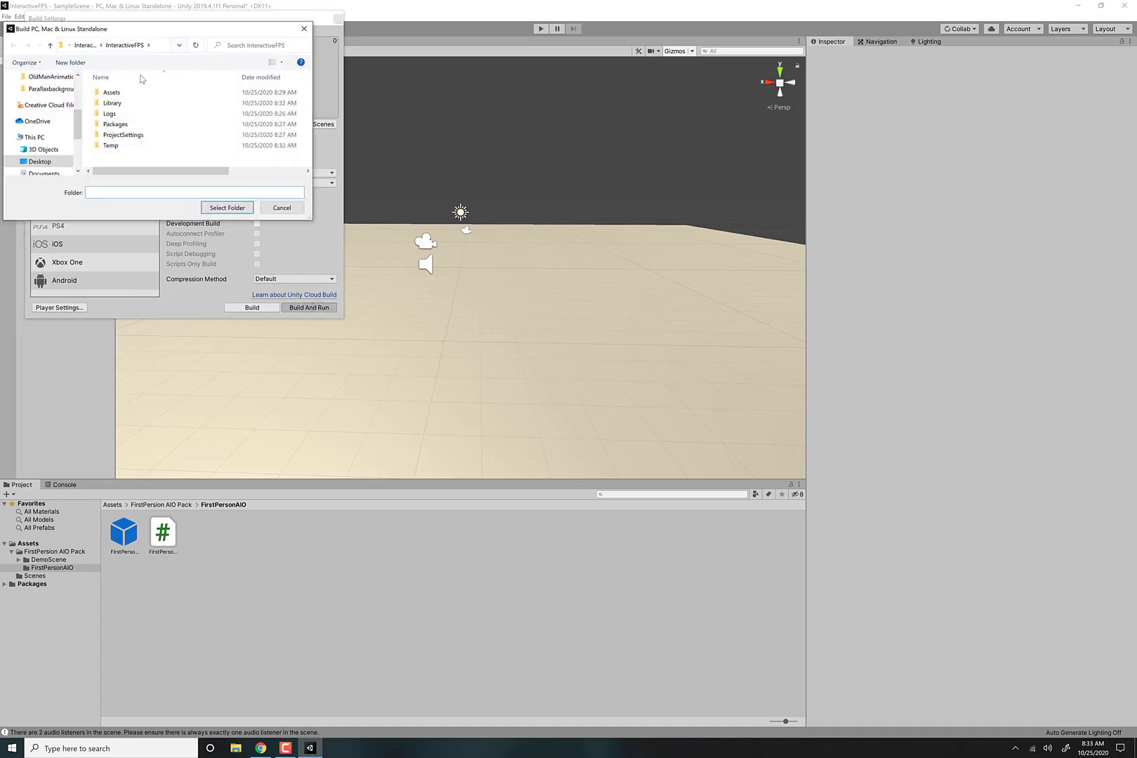
left_click(85, 45)
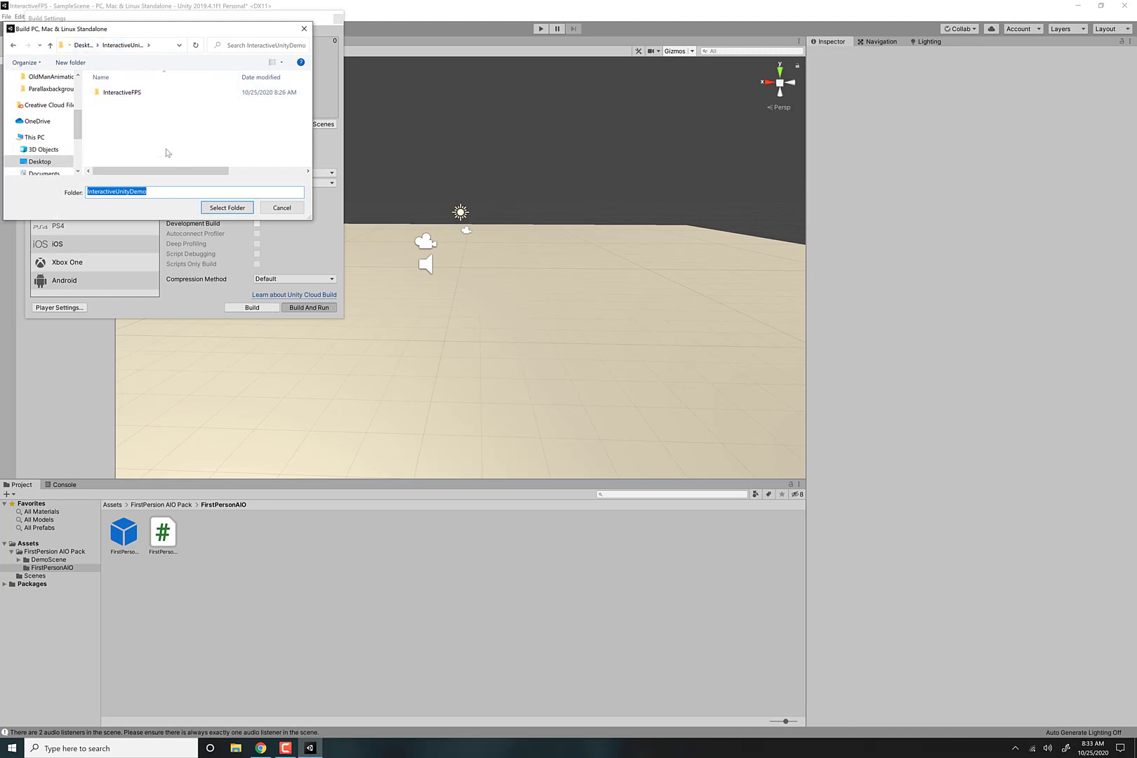
left_click(86, 46)
double_click(147, 111)
left_click(223, 208)
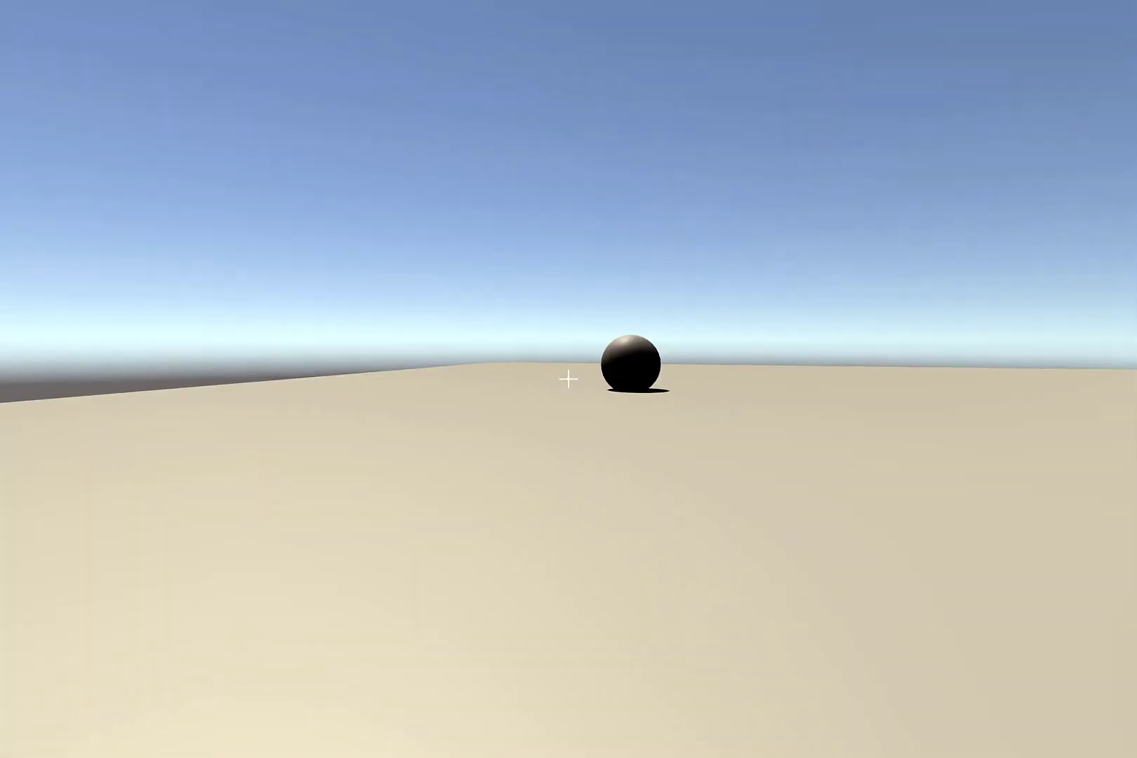
Try out the built full-screen game, and end its InteractiveFPS (32 bit) task through Task Manager
left_click(568, 379)
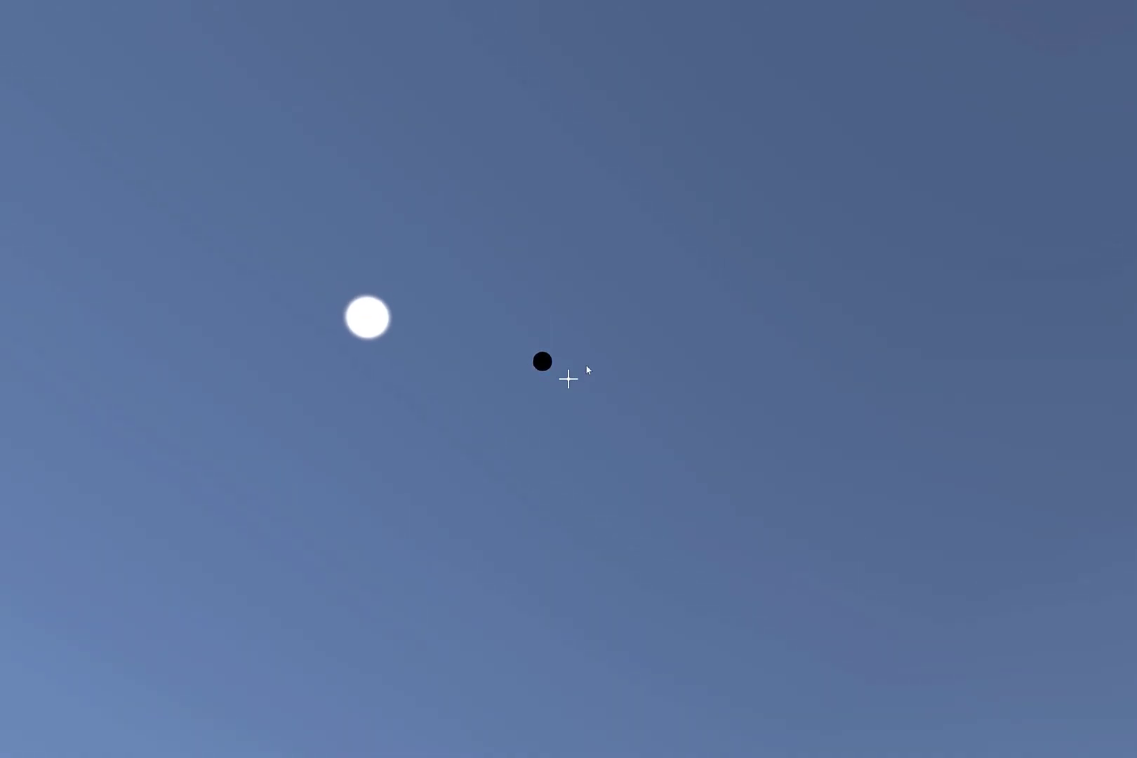
key("ctrl+shift+Escape")
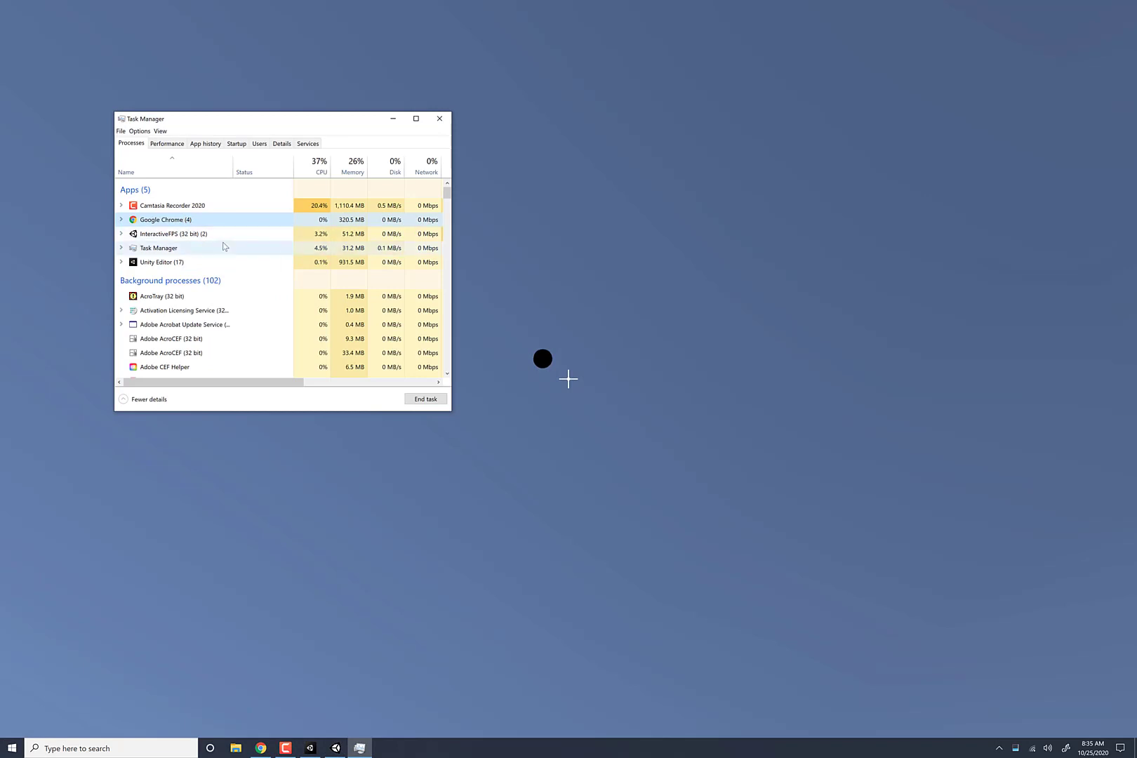
scroll(221, 247, "down", 1)
scroll(220, 247, "up", 1)
left_click(195, 234)
left_click(426, 399)
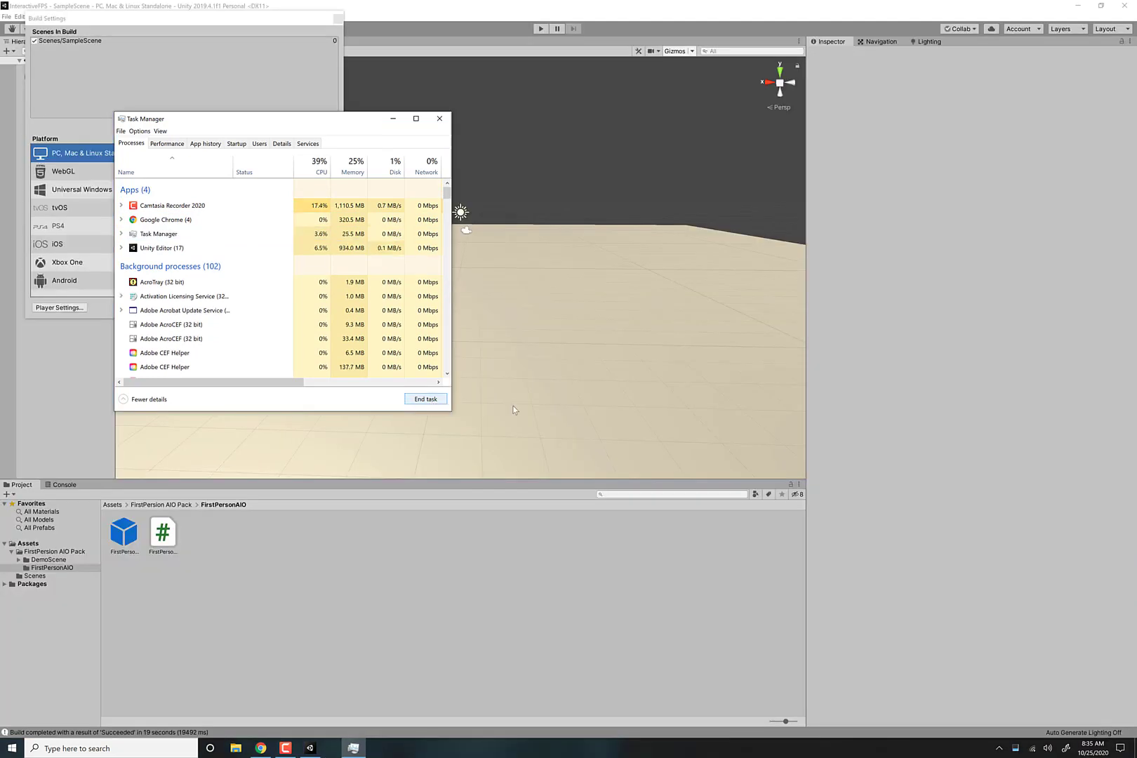
left_click(439, 119)
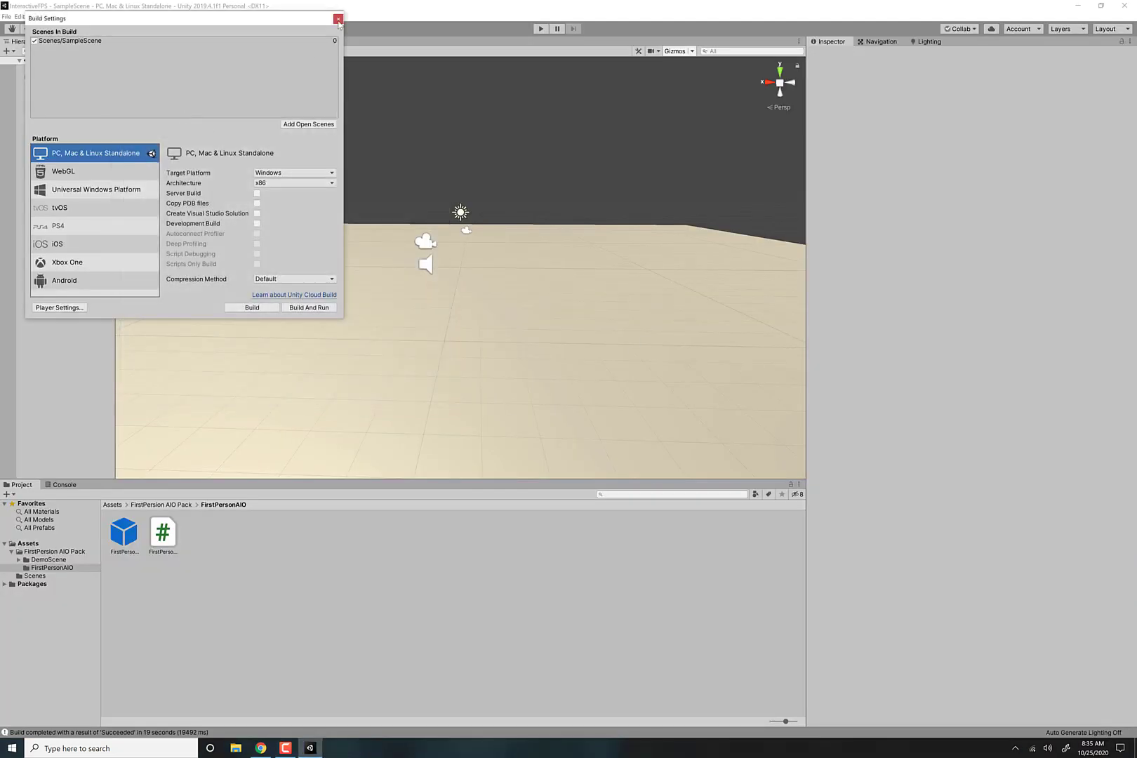
Close the build settings, and open the InteractiveUnityDemo folder from the desktop to view the build files
left_click(339, 19)
left_click(1078, 6)
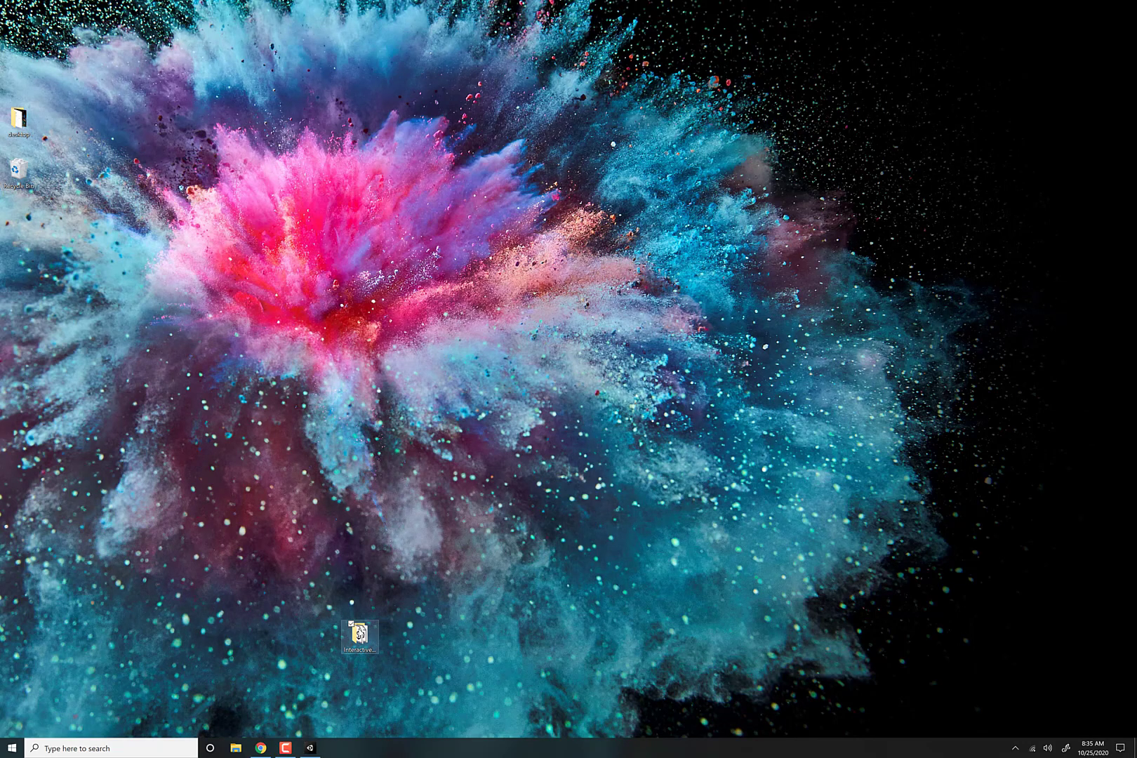
double_click(359, 630)
right_click(359, 630)
left_click(668, 338)
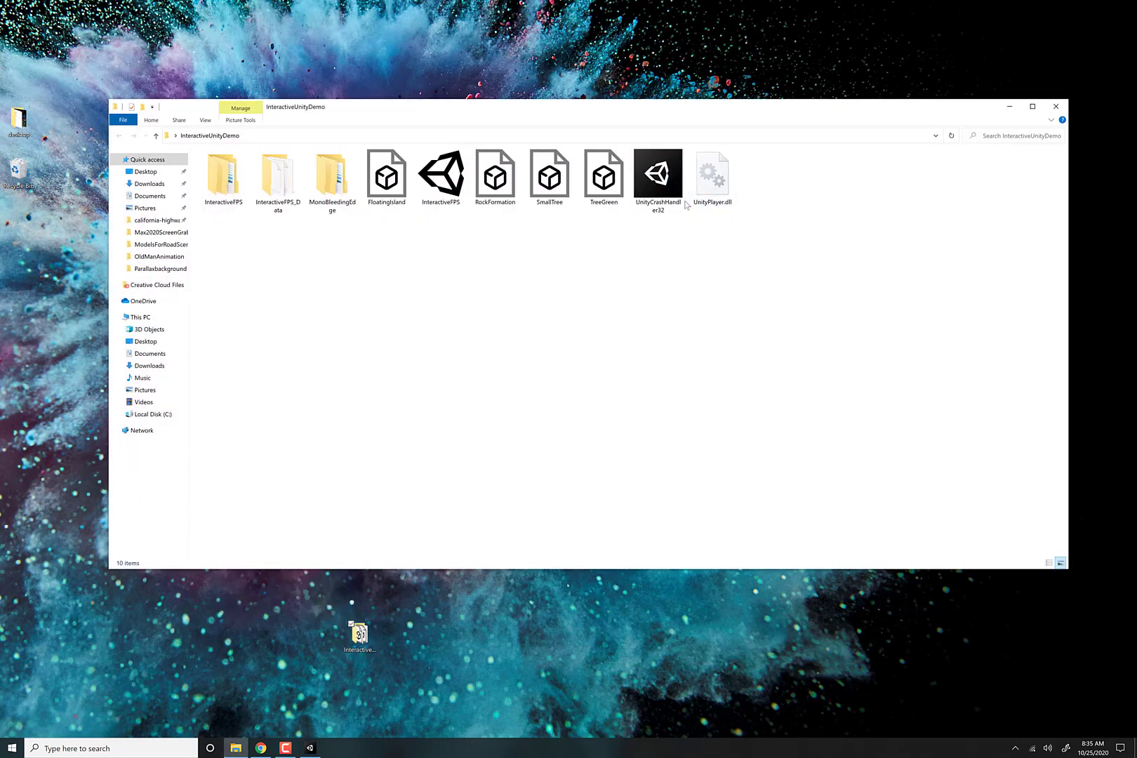
Check the file type in the properties of the InteractiveFPS application, and close them without changes
right_click(453, 184)
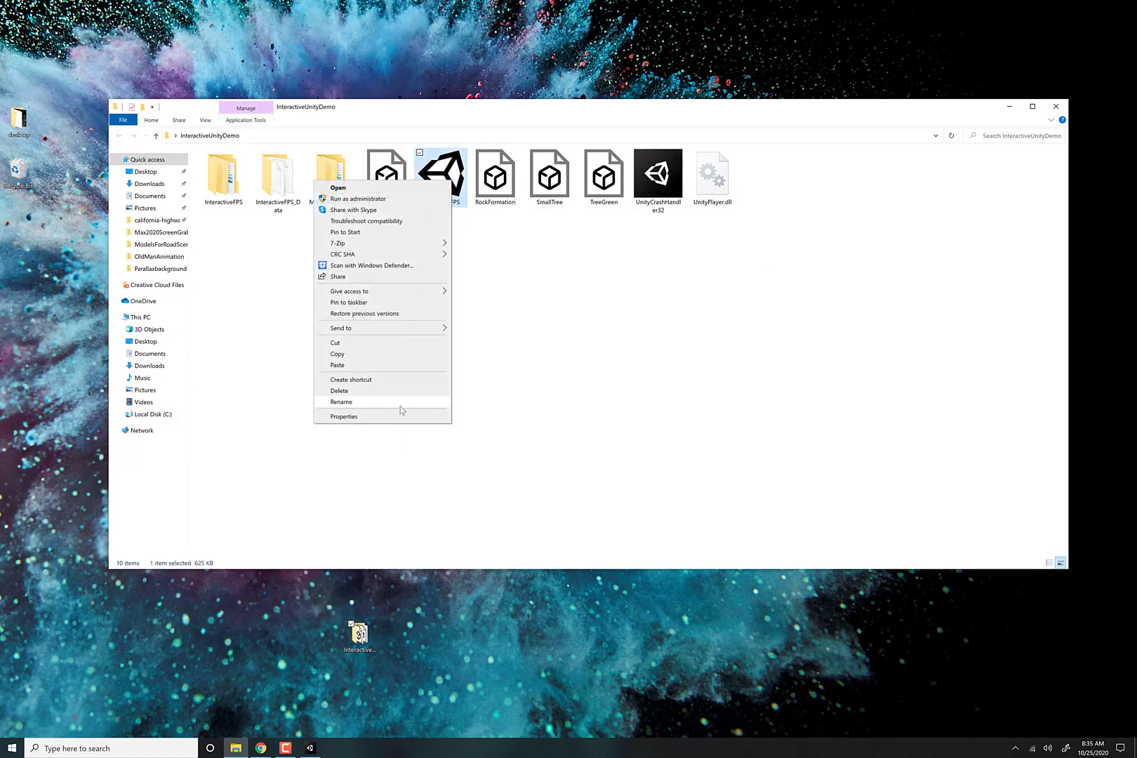
left_click(400, 416)
left_click_drag(532, 245, 542, 247)
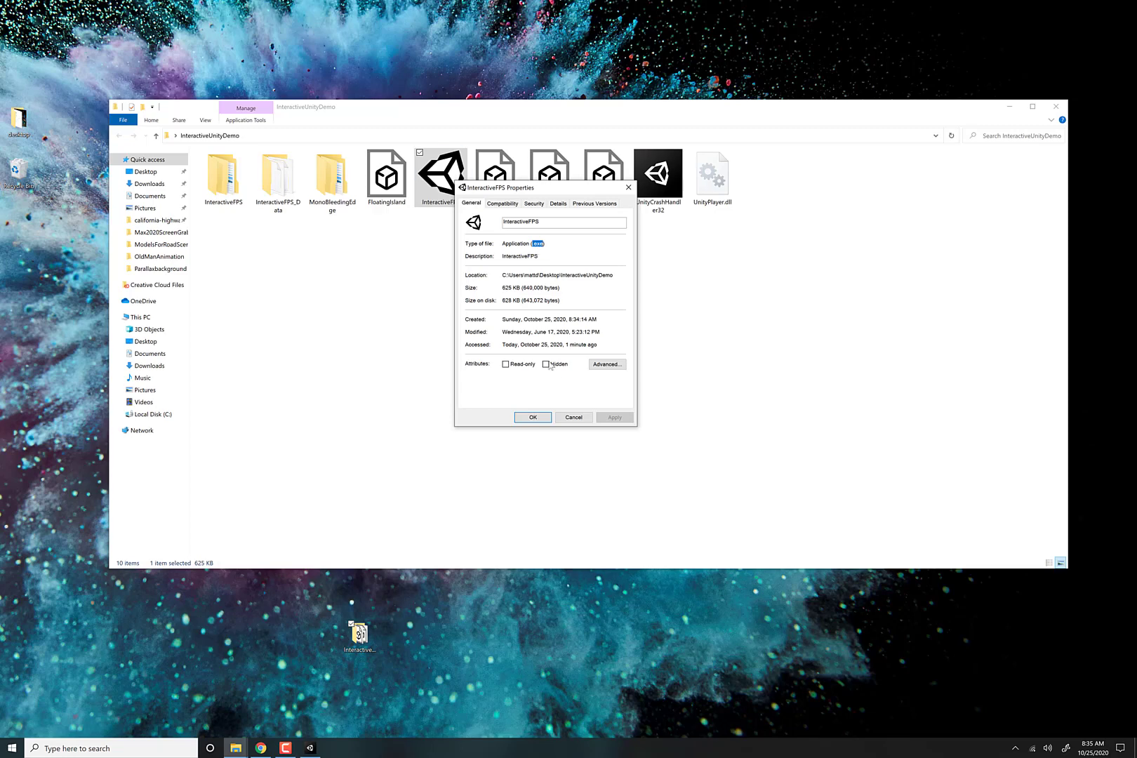
left_click(573, 419)
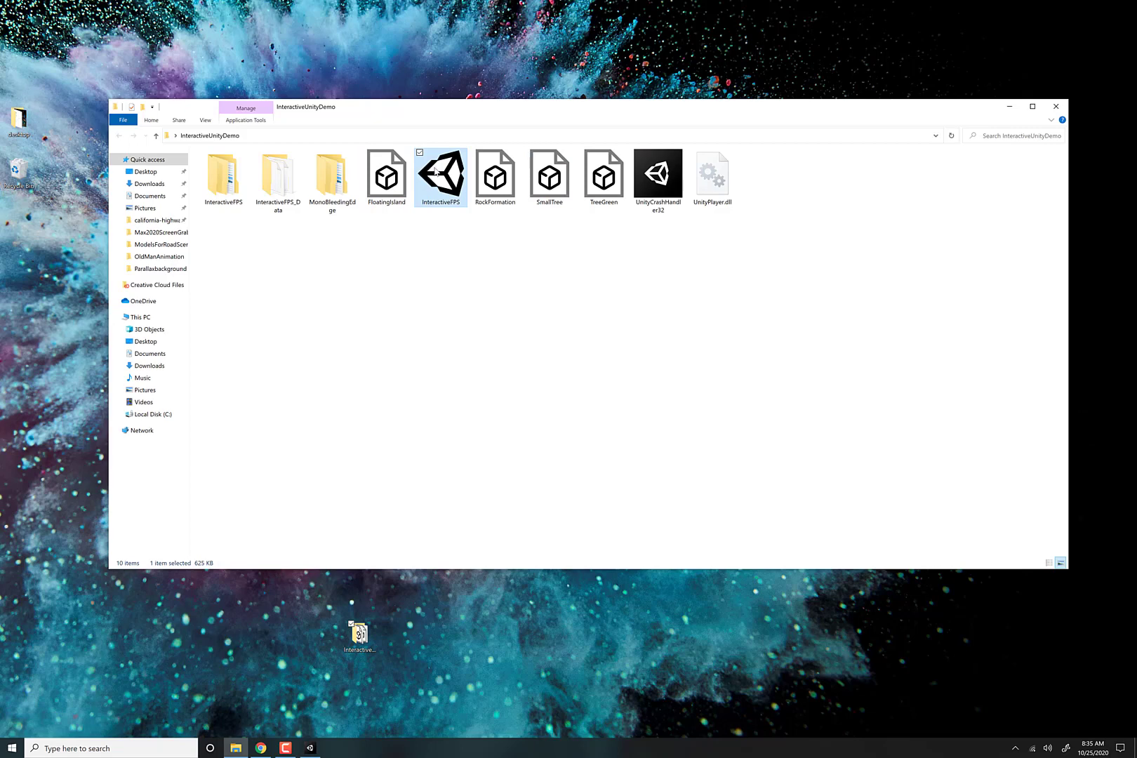
Add UnityCrashHandler32, UnityPlayer.dll and the InteractiveFPS_Data folder to the selection with the InteractiveFPS application
left_click(658, 182, "ctrl")
left_click(712, 189, "ctrl")
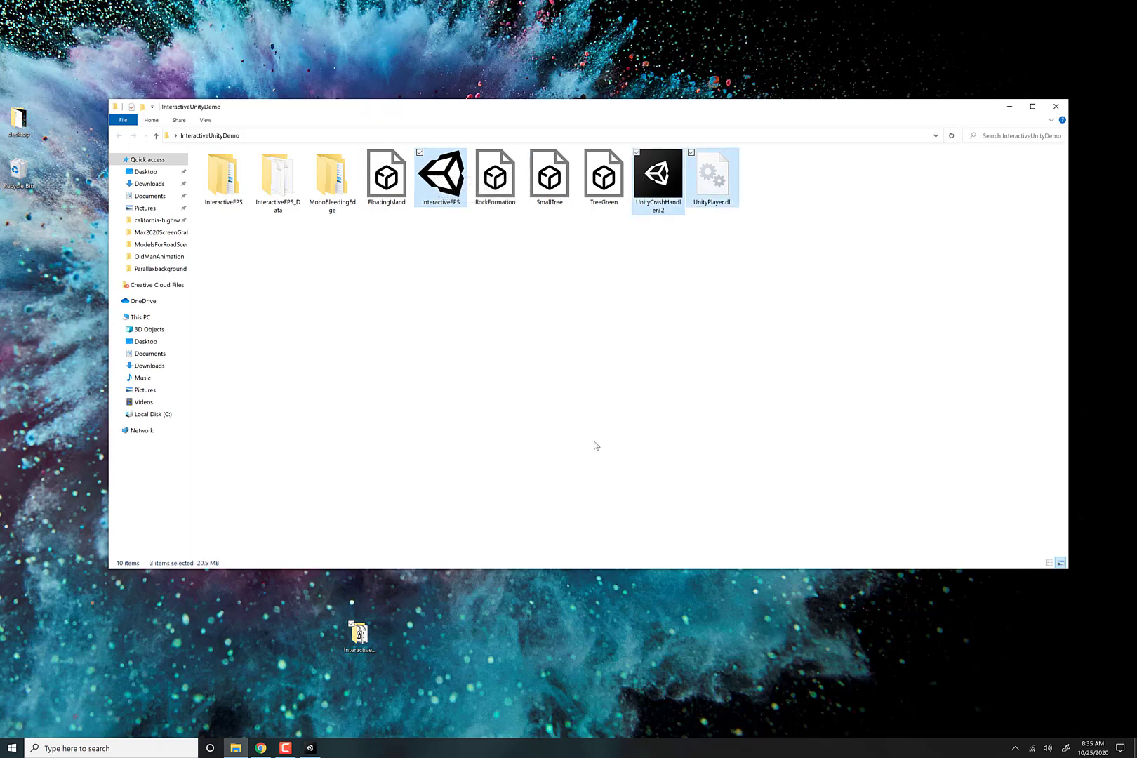
left_click(271, 192, "ctrl")
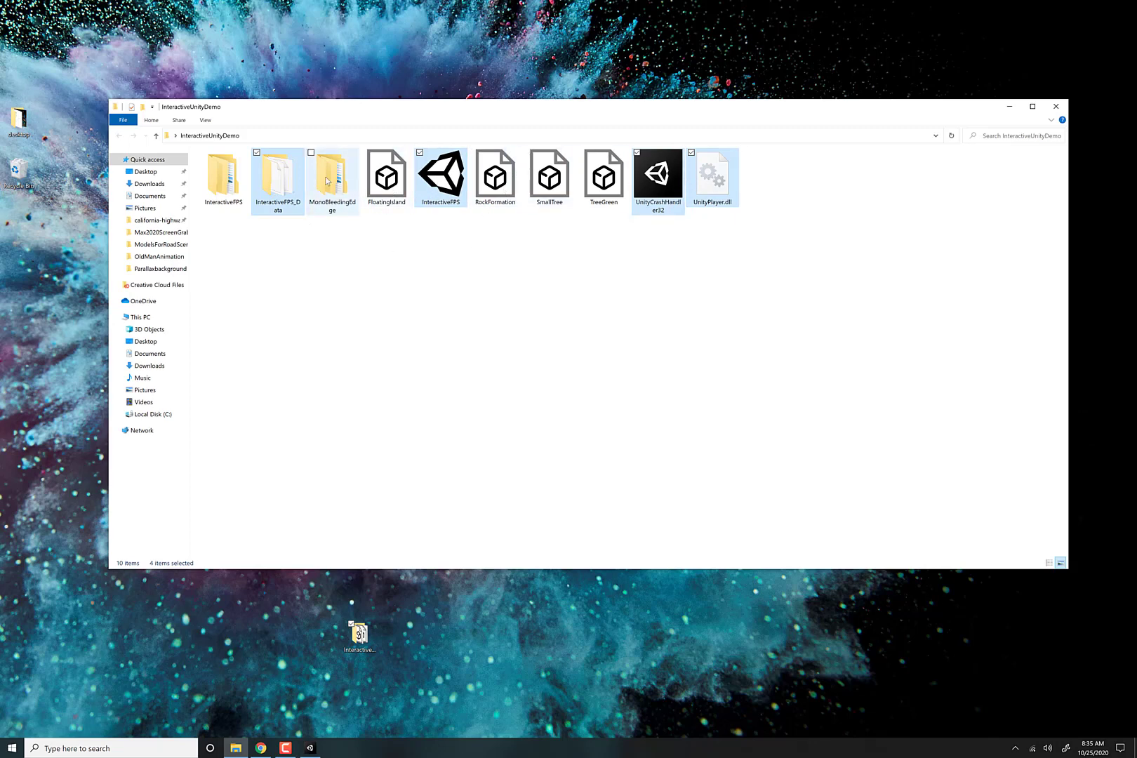
Launch the InteractiveFPS application from the build folder, and end its InteractiveFPS (32 bit) task through Task Manager
left_click(450, 177)
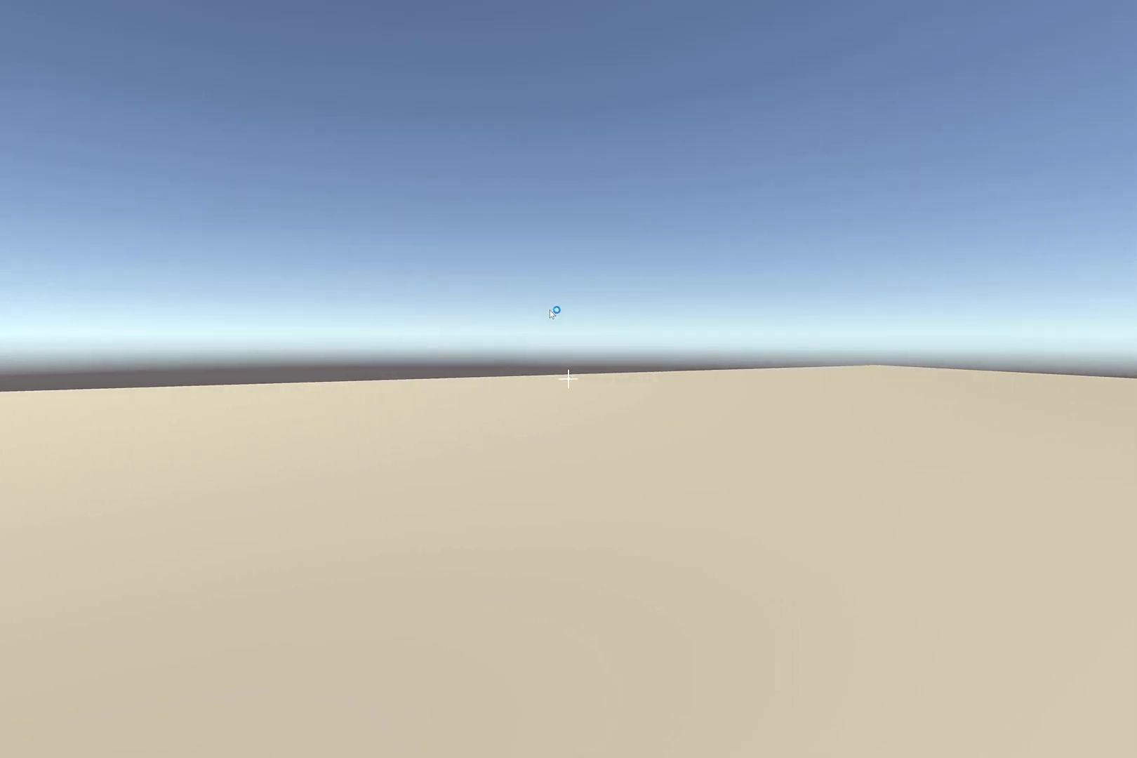
key("ctrl+shift+Escape")
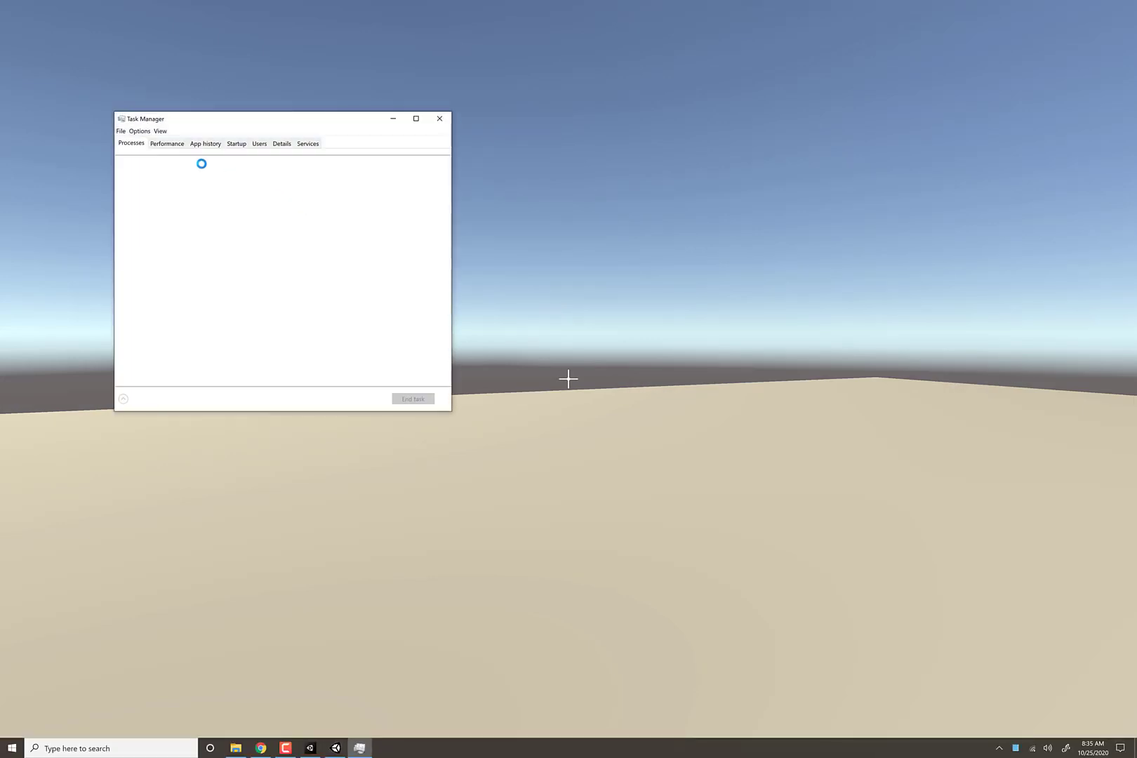
left_click(169, 234)
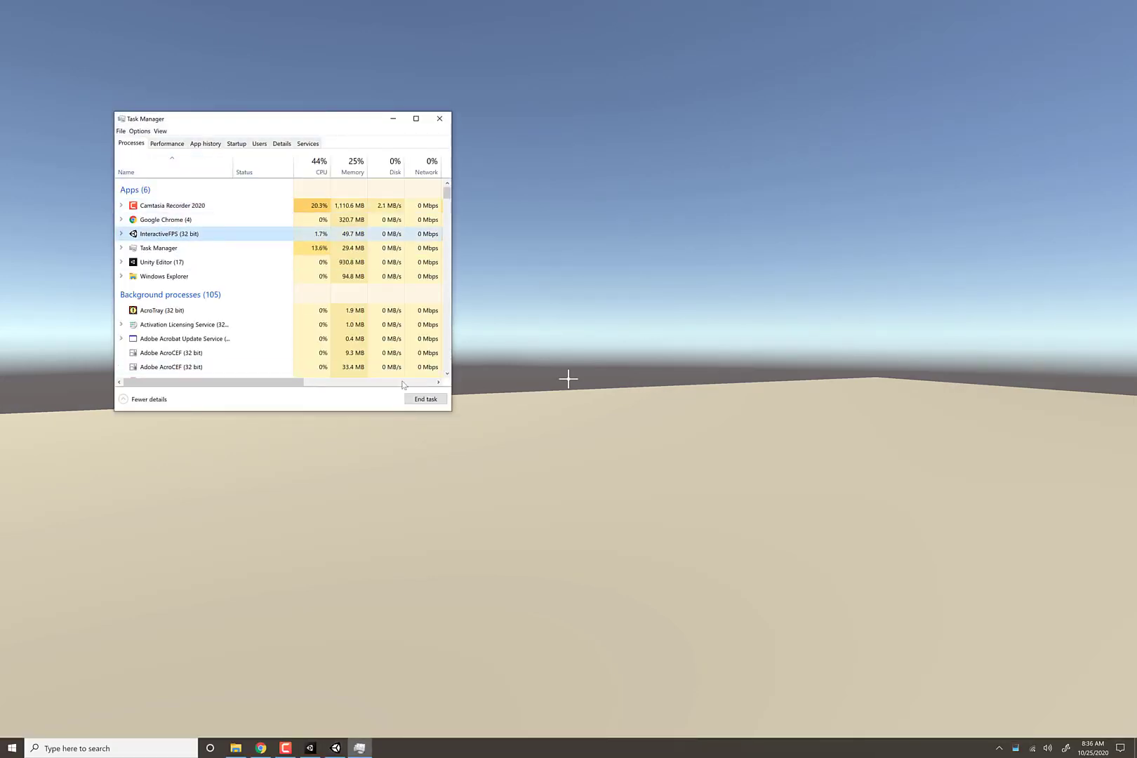
left_click(425, 399)
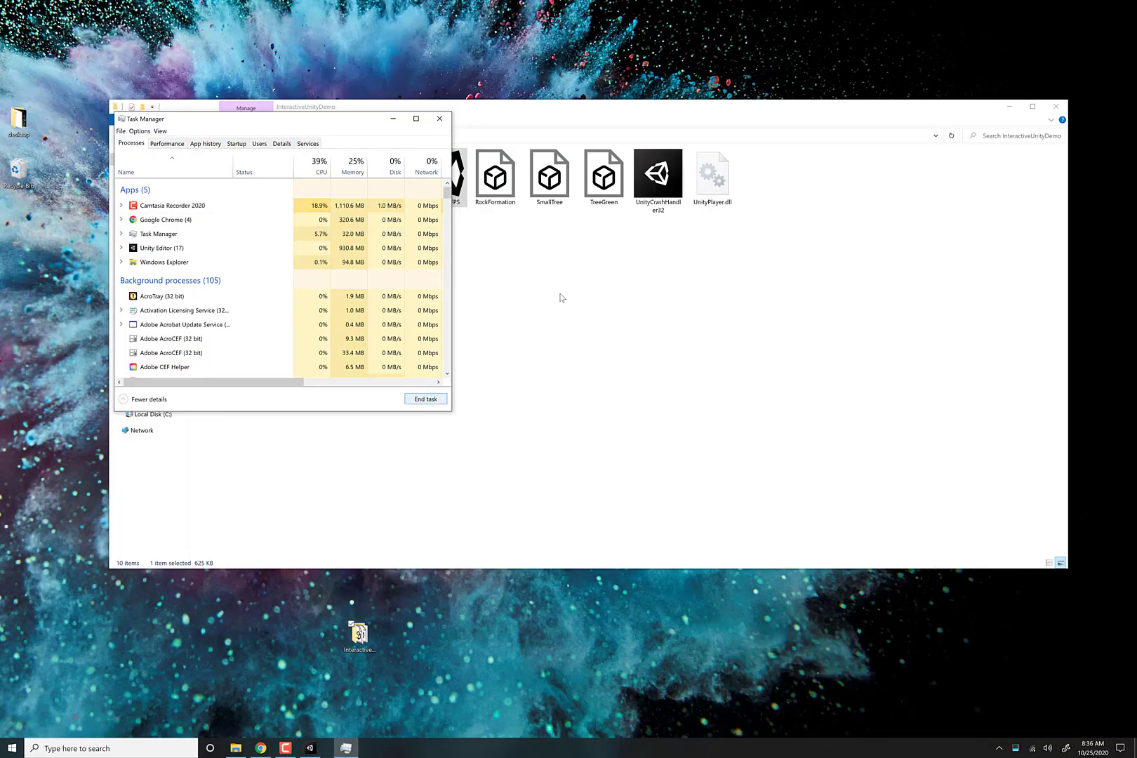
left_click(439, 118)
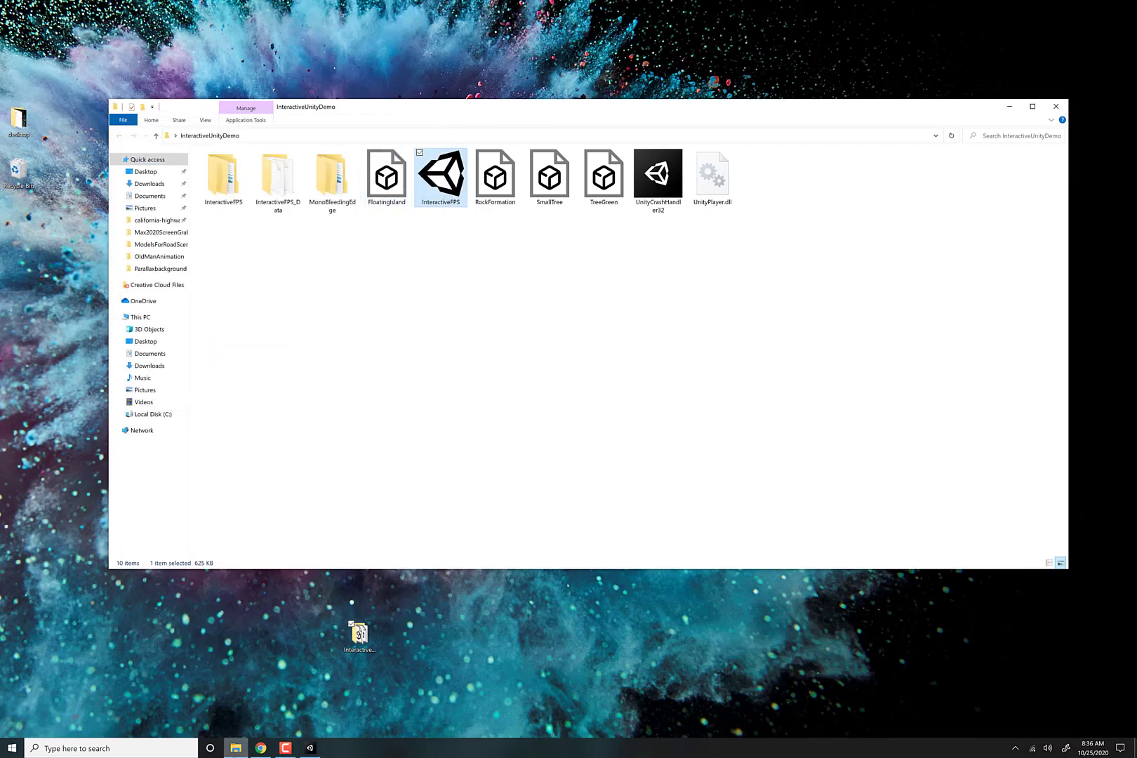
Switch to the Unity editor, open the player settings from the build settings, and enlarge the Project Settings window
left_click(309, 748)
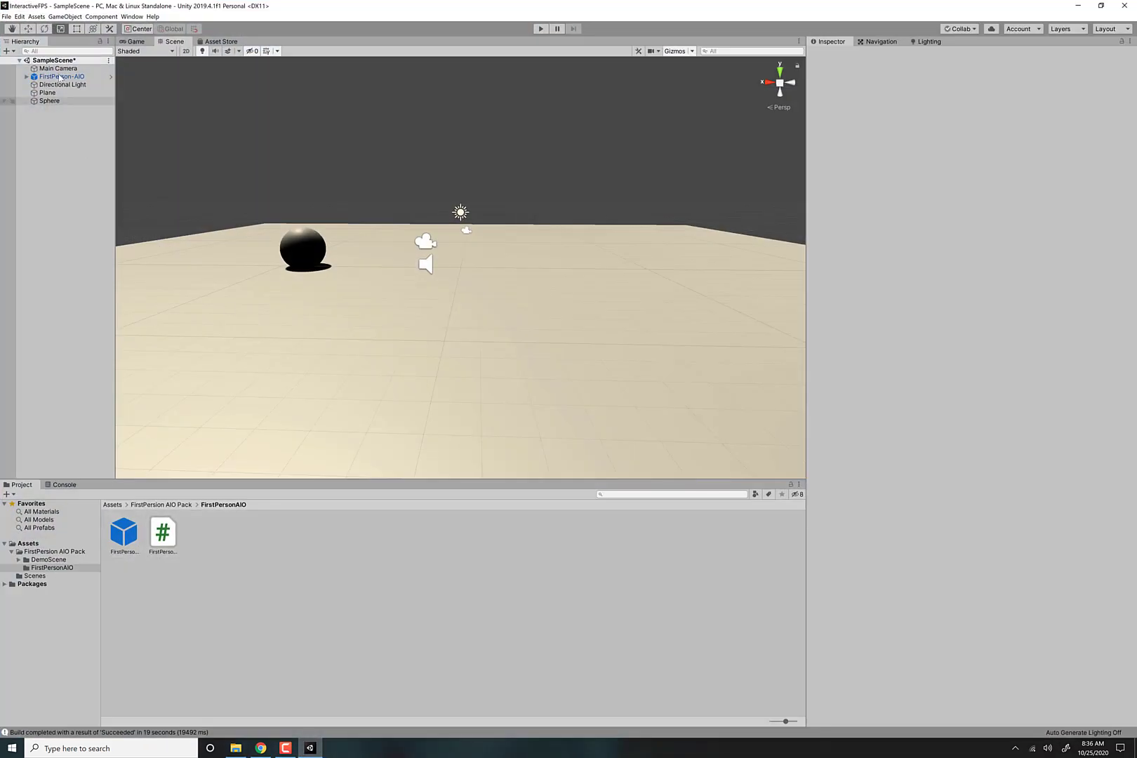
left_click(6, 16)
left_click(70, 100)
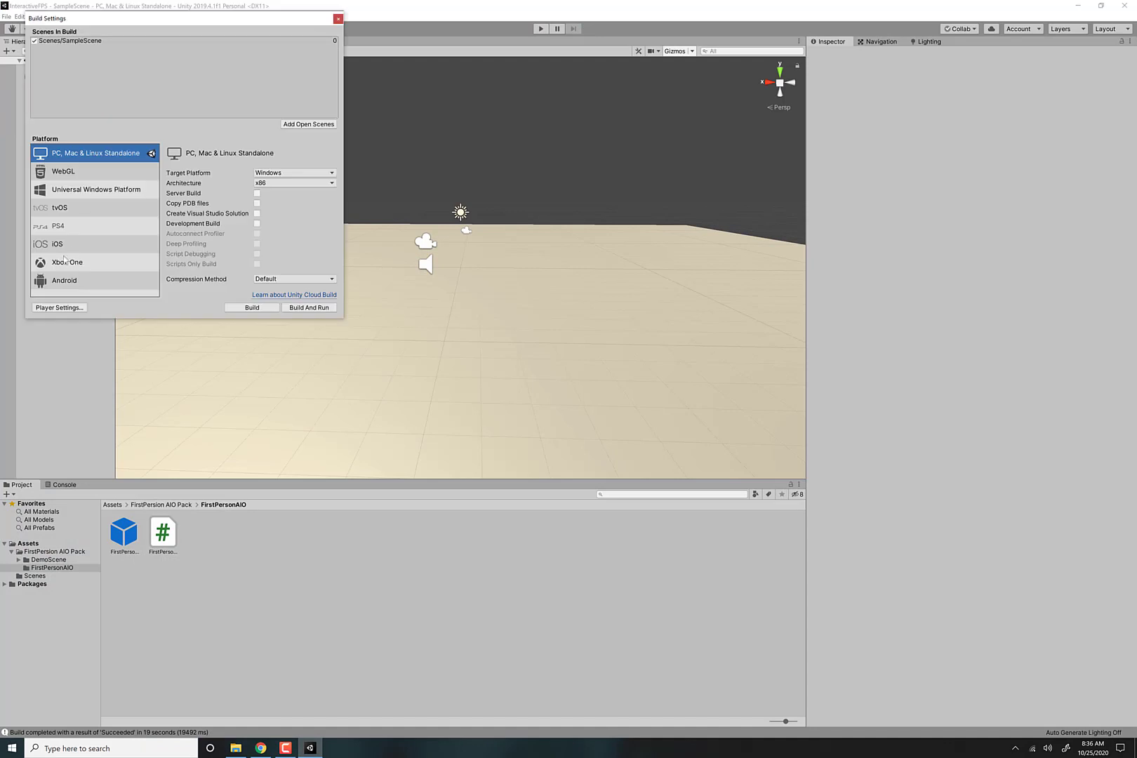
left_click(60, 308)
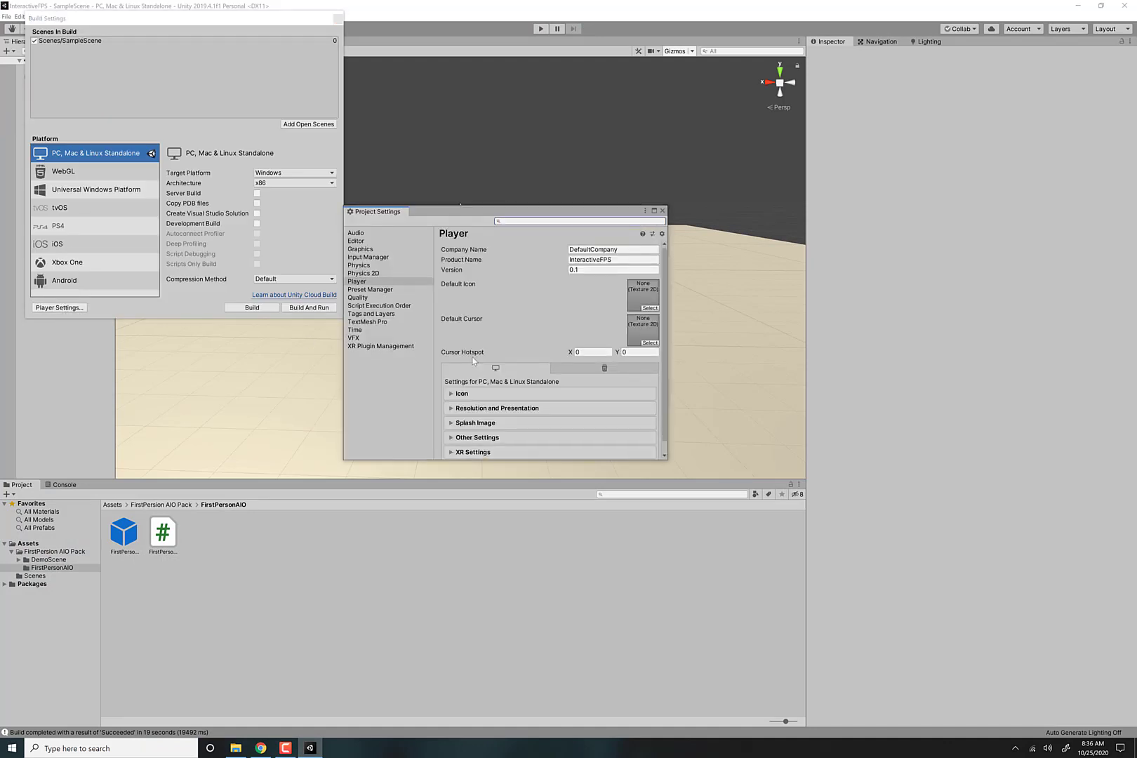
left_click_drag(665, 461, 912, 598)
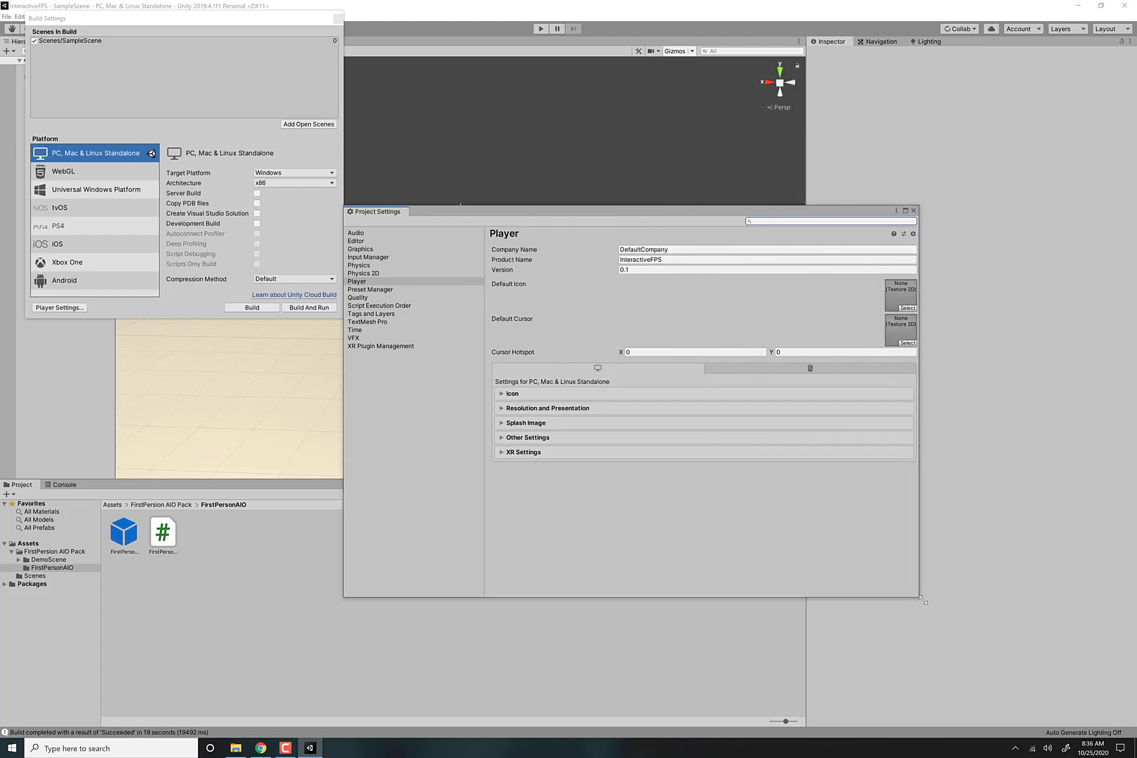
Look through the project settings categories, from Audio, Editor and Graphics down to XR Plugin Management
left_click(372, 290)
left_click(362, 233)
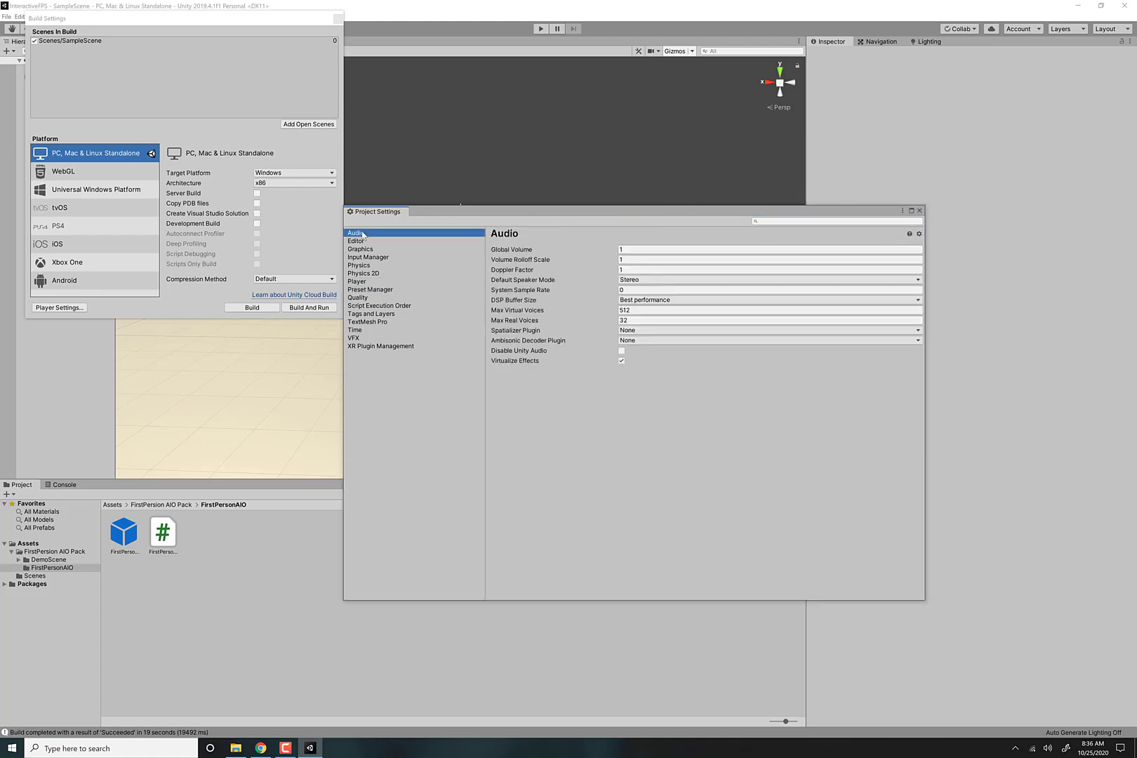
left_click(359, 241)
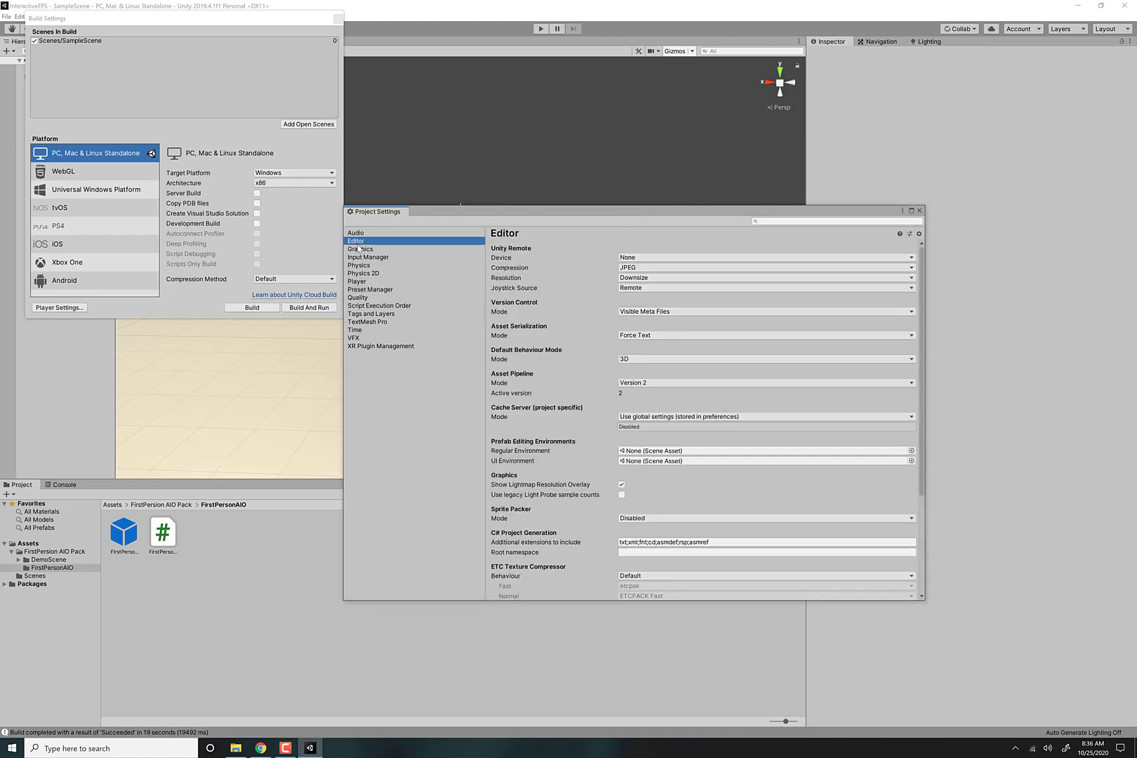
left_click(359, 249)
left_click(374, 258)
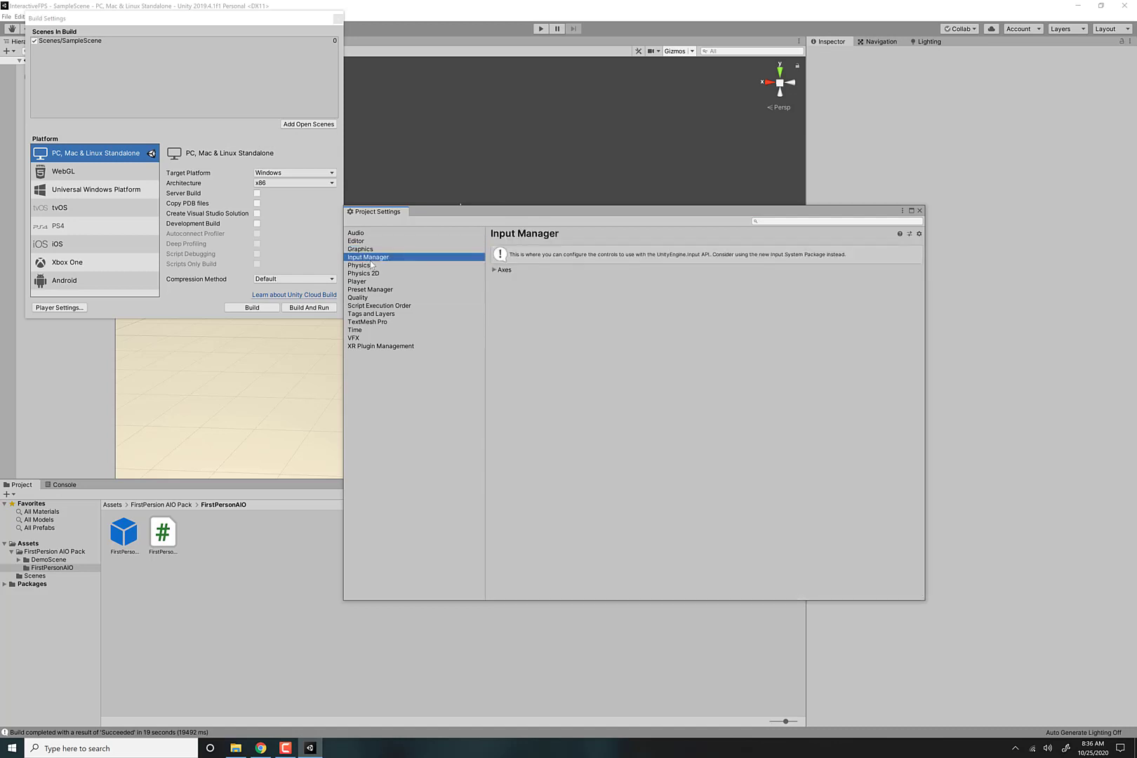
left_click(372, 265)
left_click(373, 282)
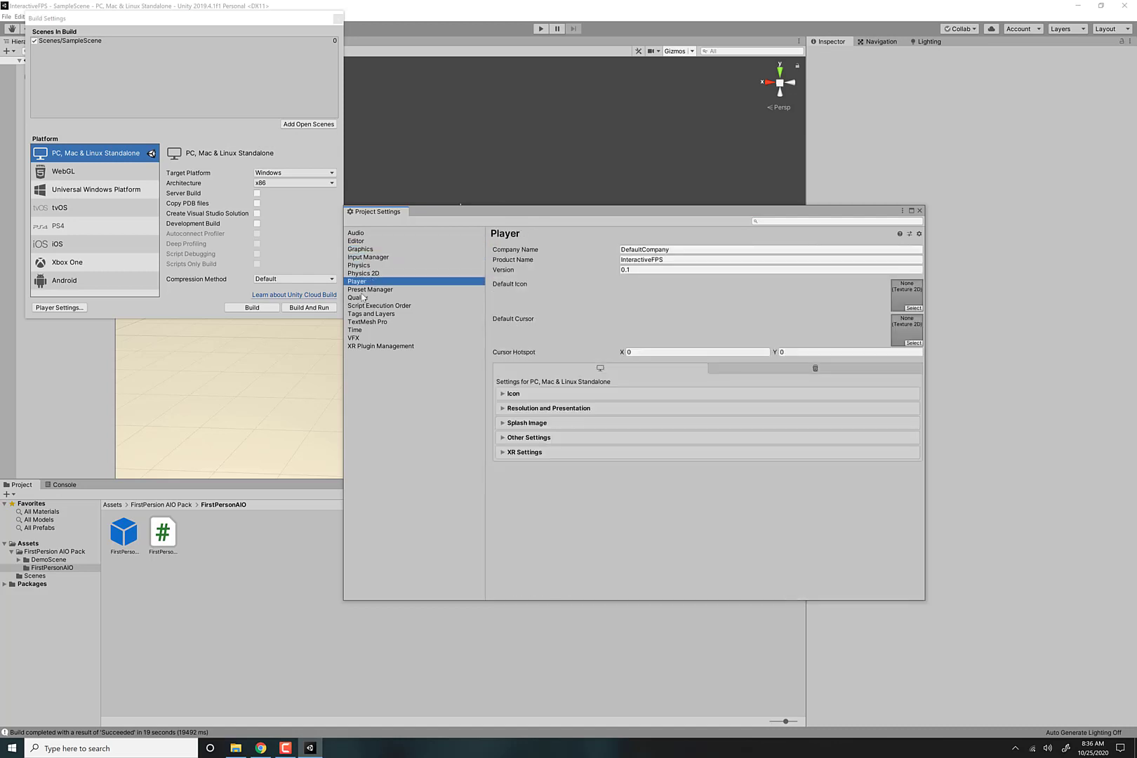
left_click(363, 297)
left_click(360, 282)
left_click(362, 298)
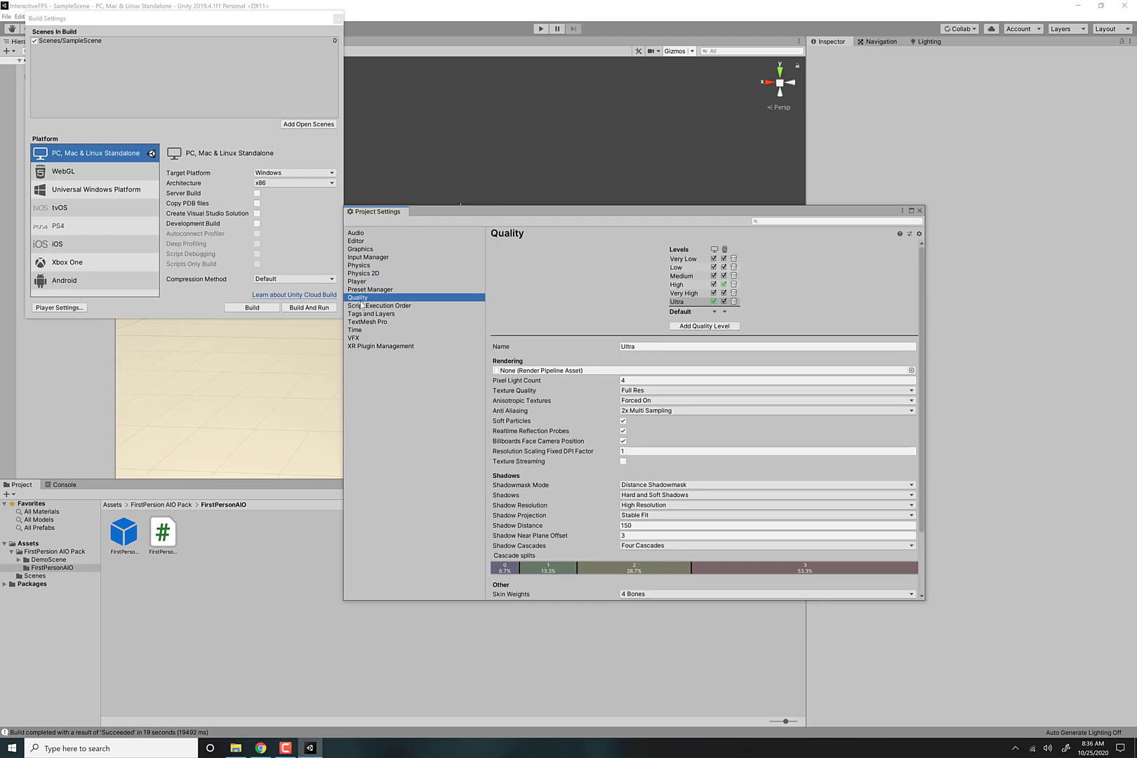
left_click(362, 305)
left_click(363, 314)
left_click(365, 322)
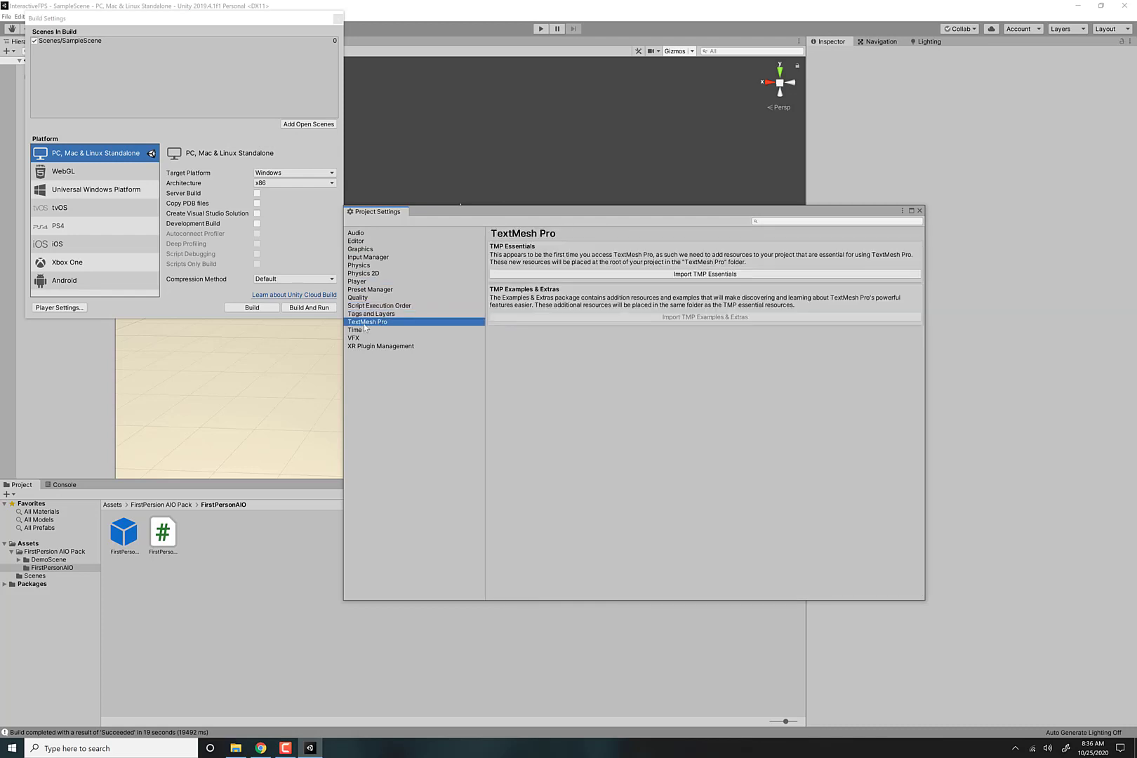
left_click(365, 330)
left_click(364, 338)
left_click(365, 346)
Examine the Ultra level's rendering, shadow and other options in the Quality settings
left_click(365, 298)
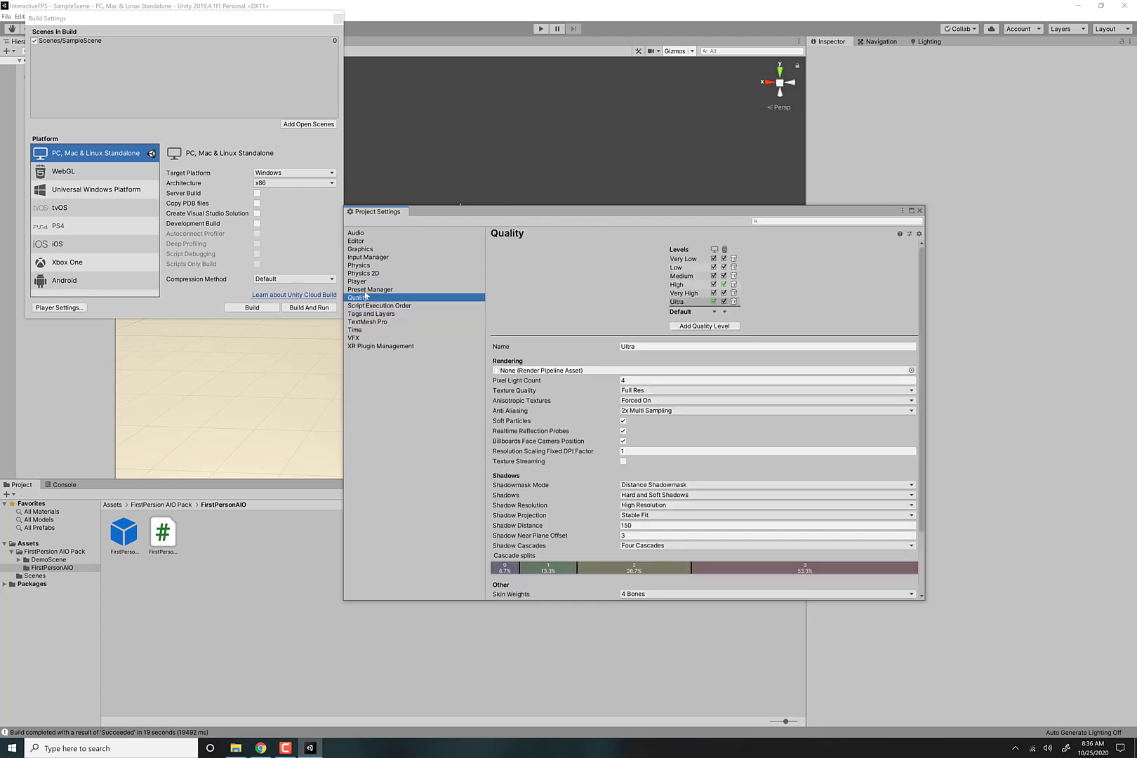
left_click(658, 346)
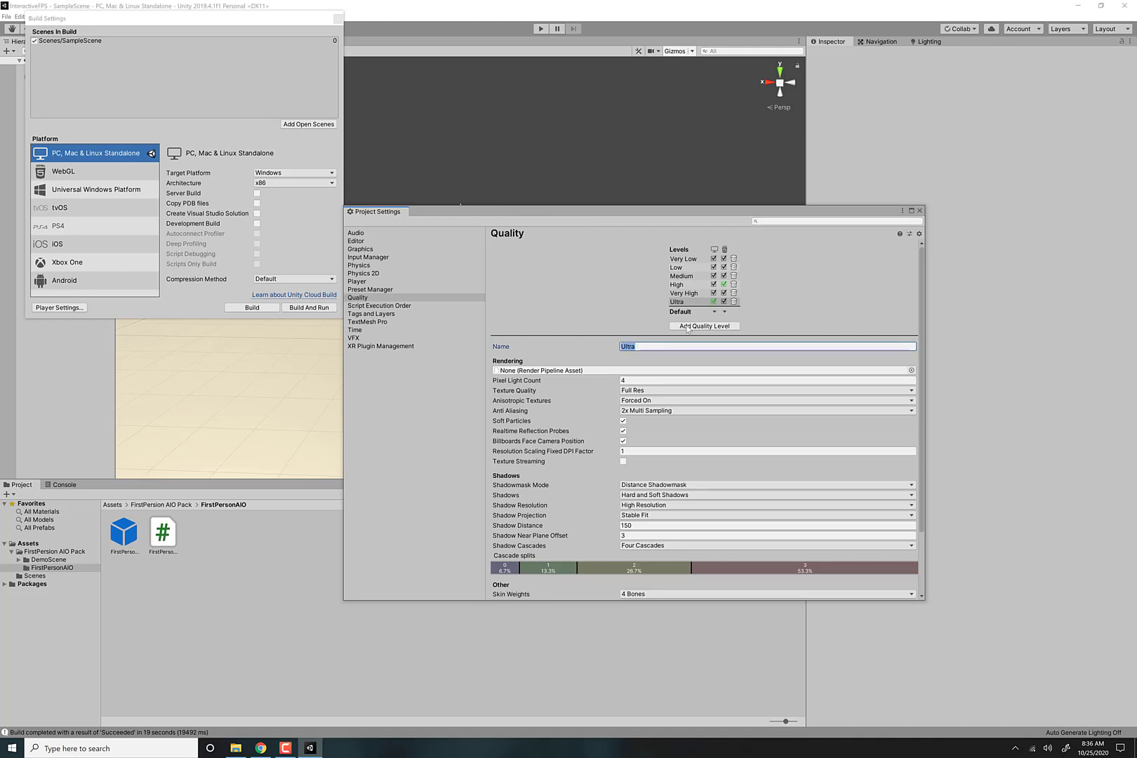
scroll(552, 437, "down", 3)
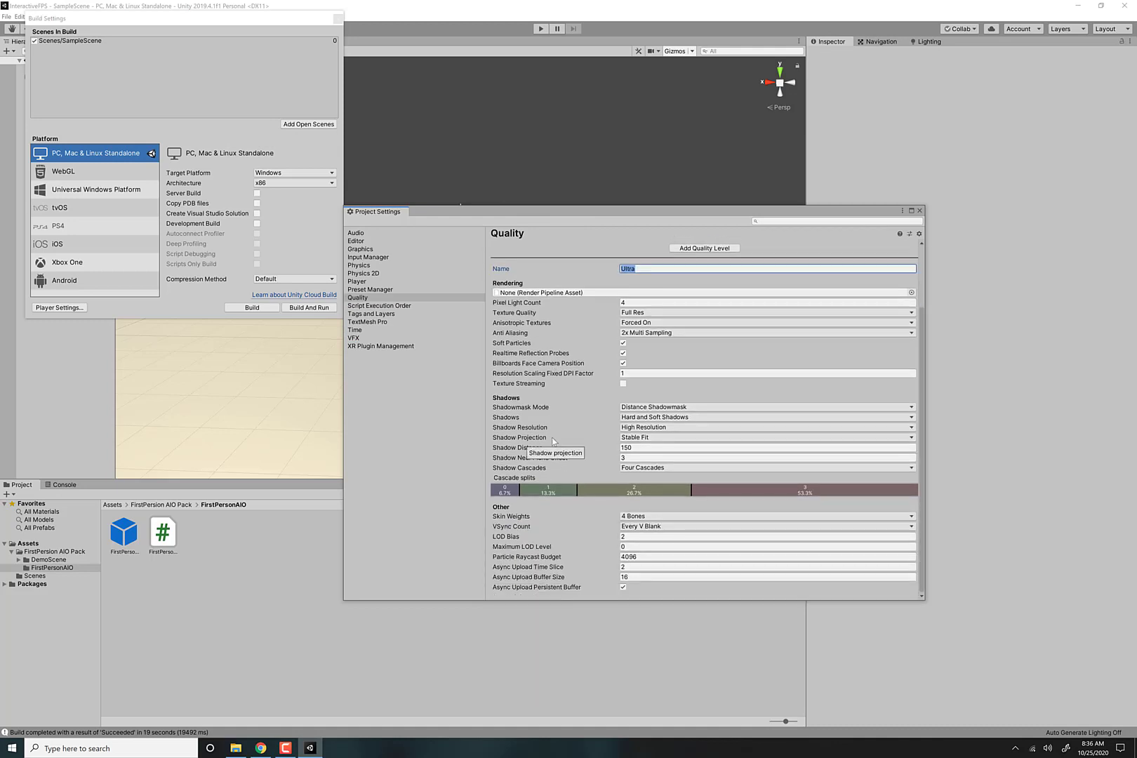
scroll(552, 441, "up", 3)
Set the player's Fullscreen Mode to Windowed under Resolution and Presentation, and close the project settings
left_click(372, 281)
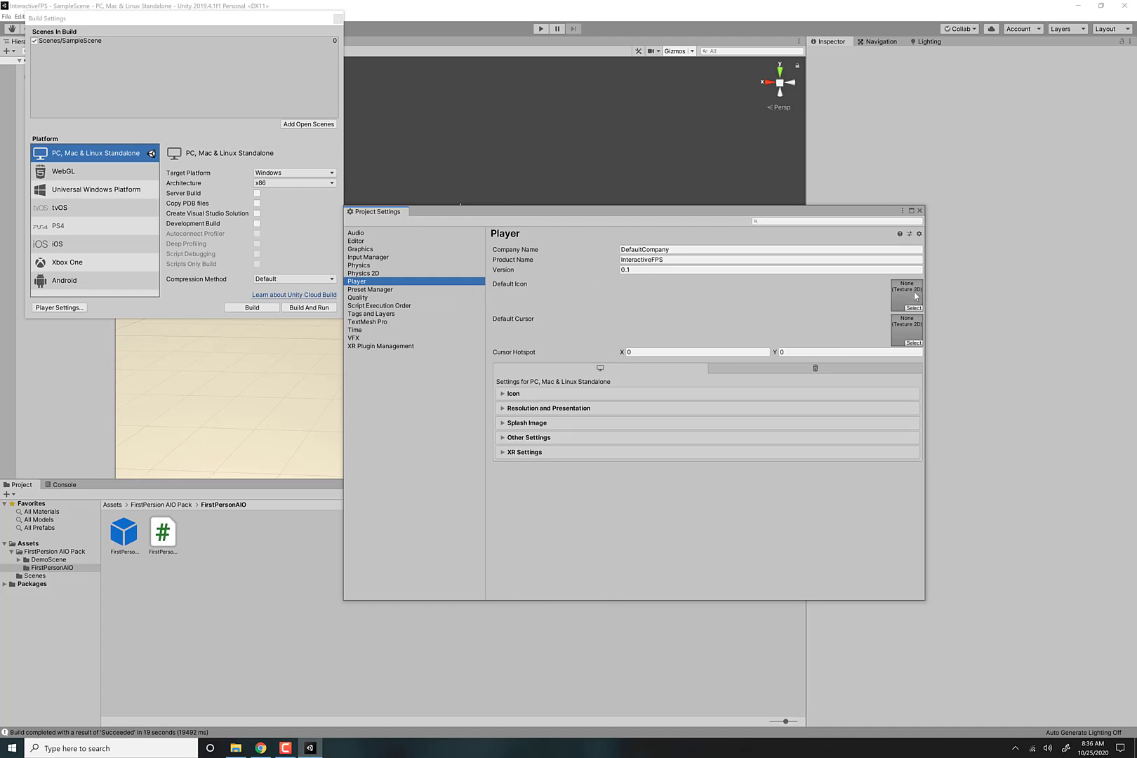
left_click(506, 409)
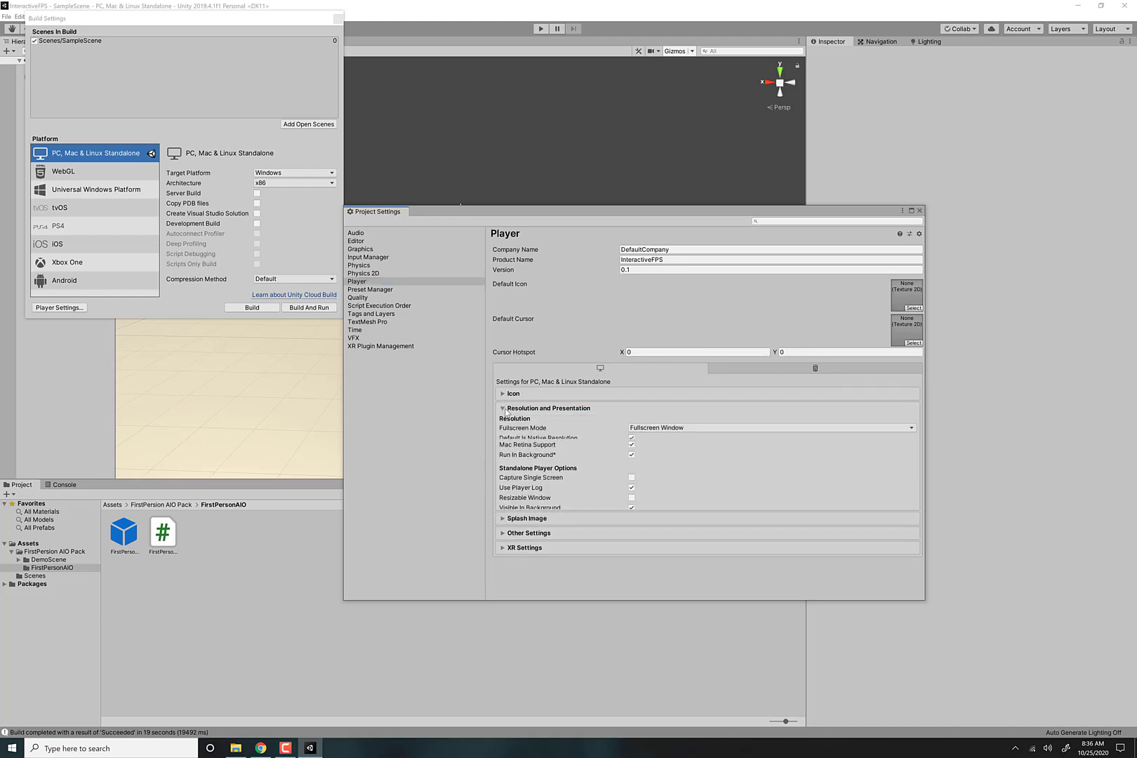
left_click(692, 429)
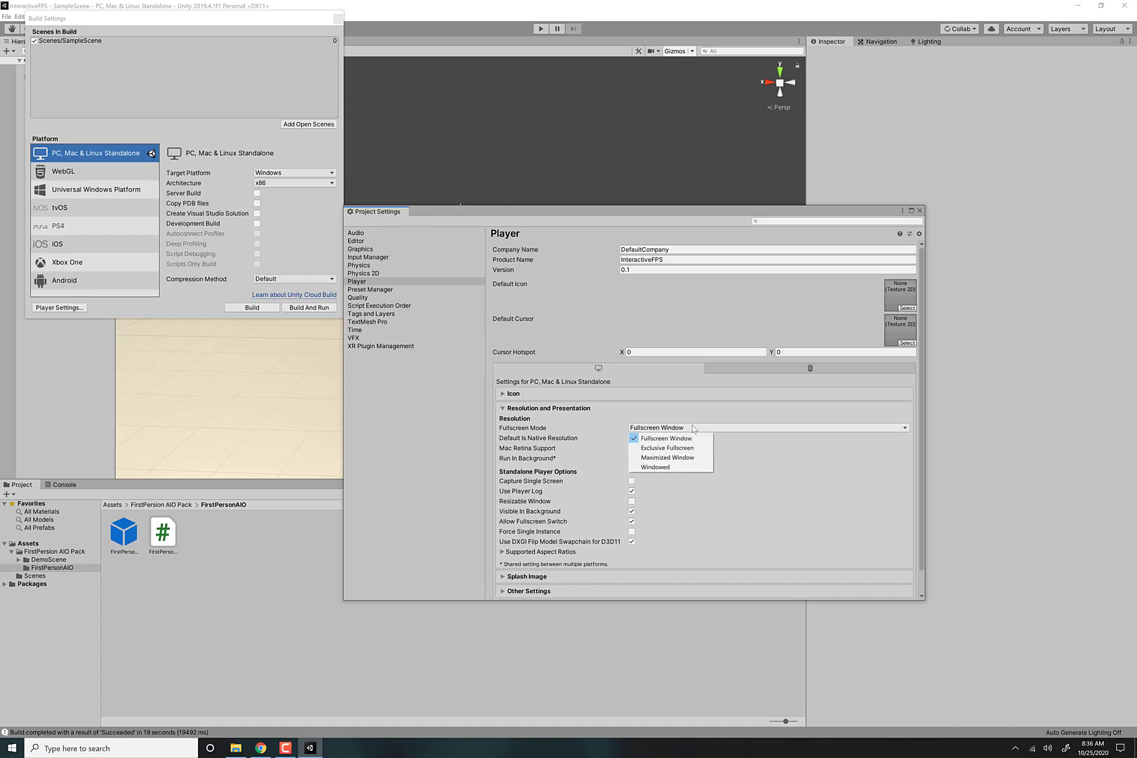
left_click(671, 466)
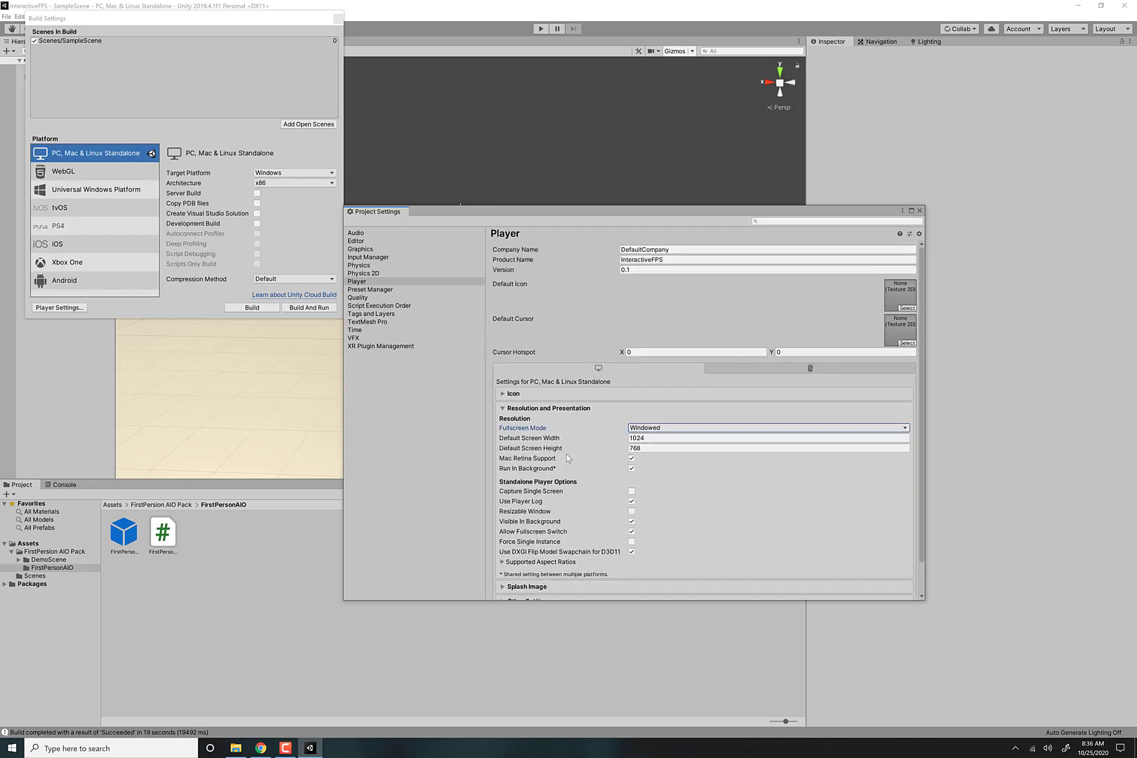
left_click(920, 211)
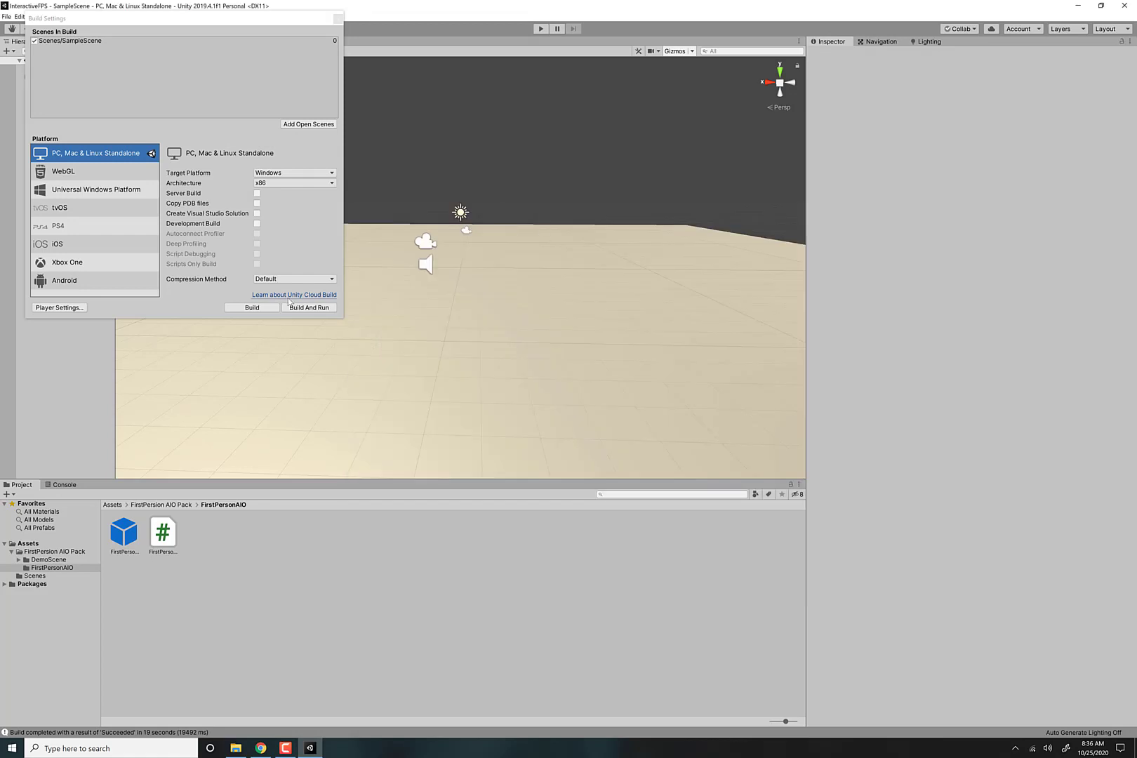
Build and run the game into a new Desktop folder named OurGame, and release the cursor from the running game window
left_click(298, 309)
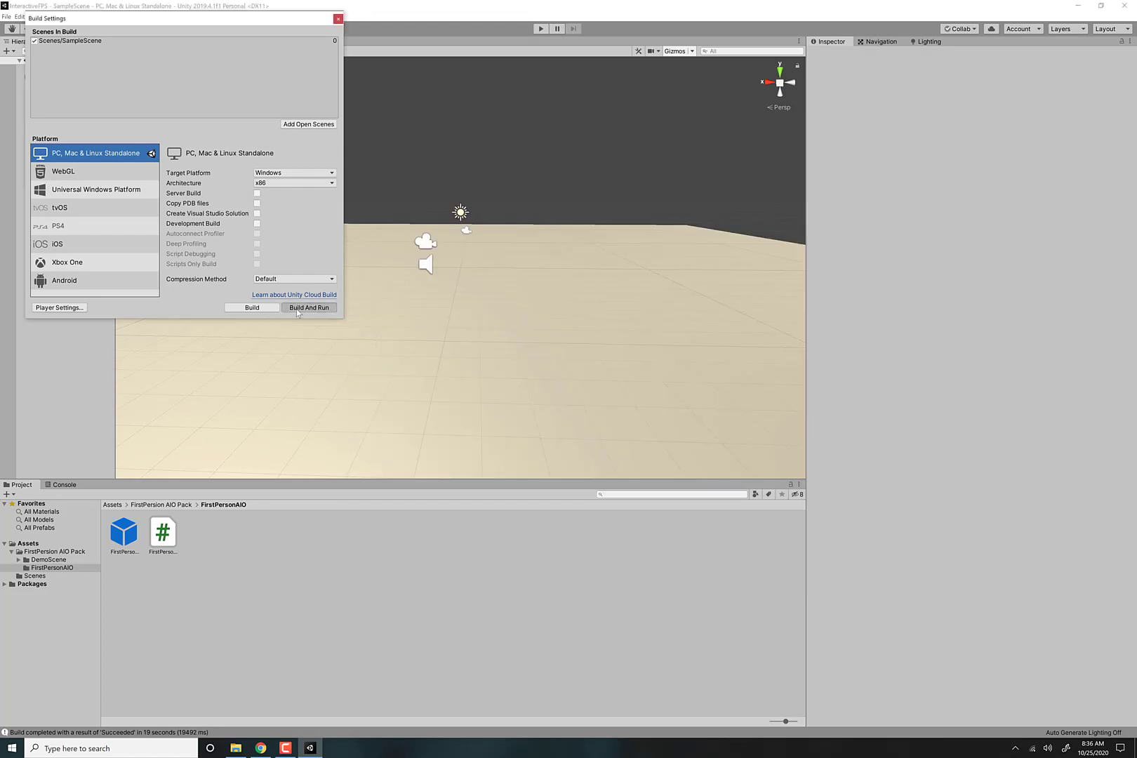
right_click(128, 156)
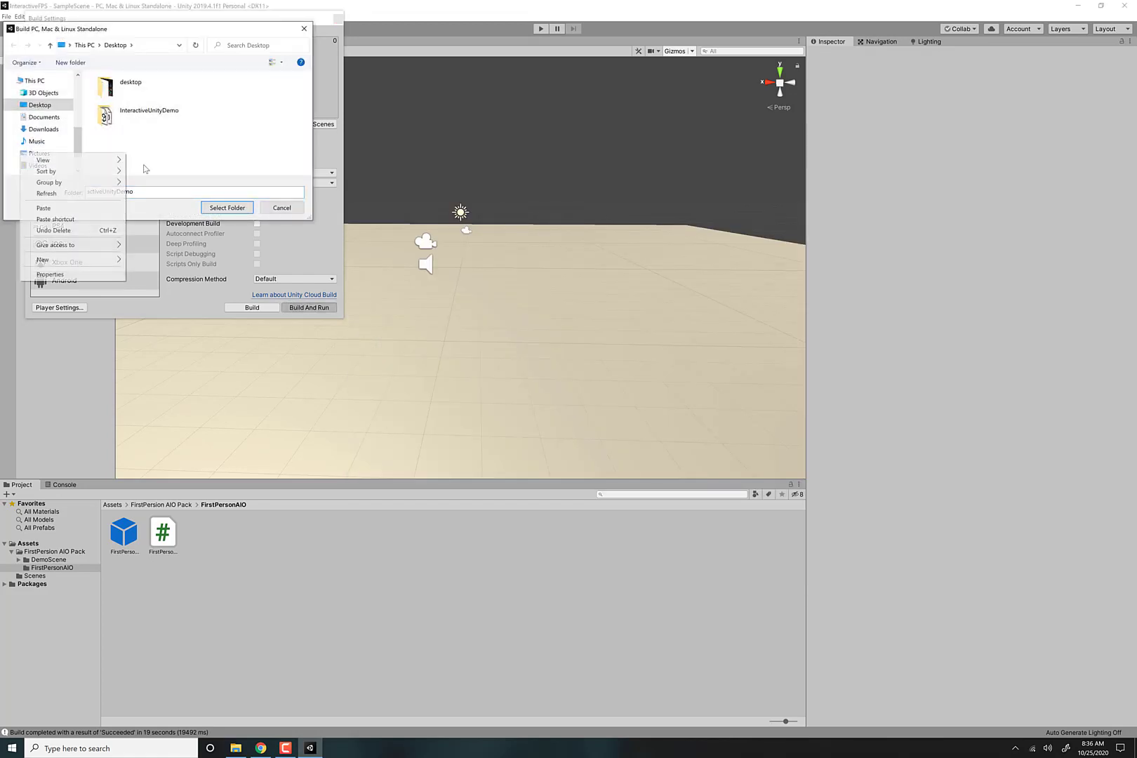
mouse_move(87, 261)
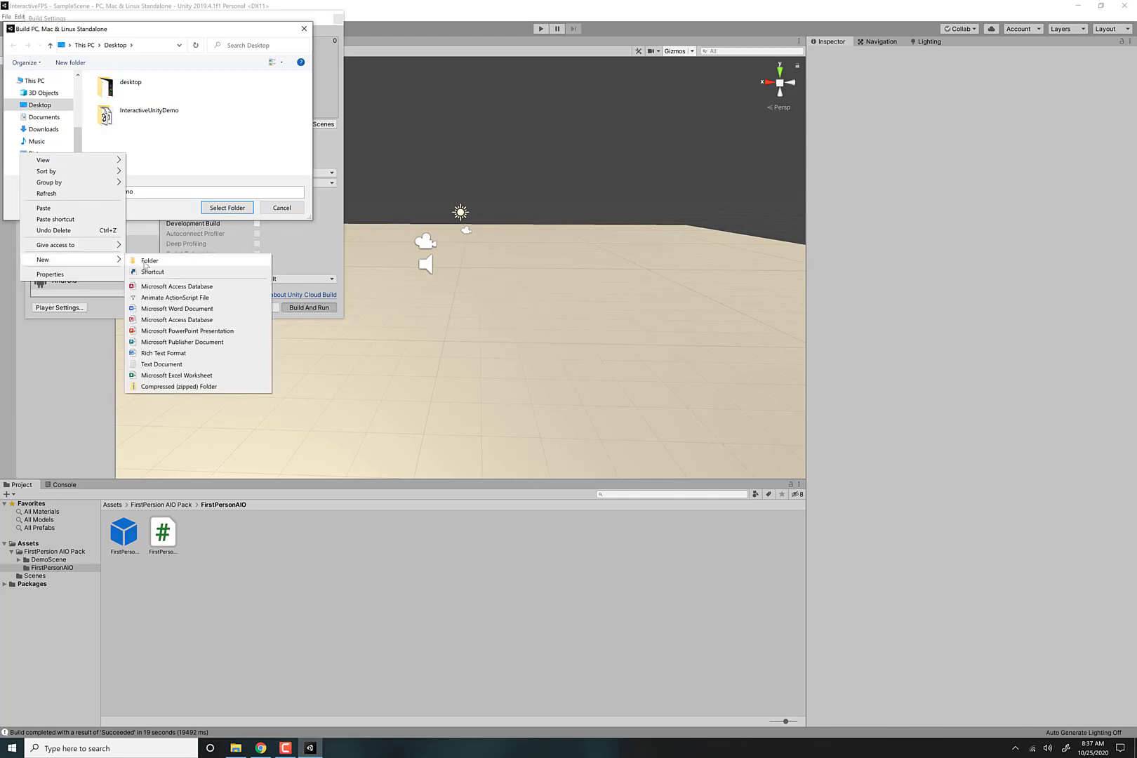
left_click(144, 261)
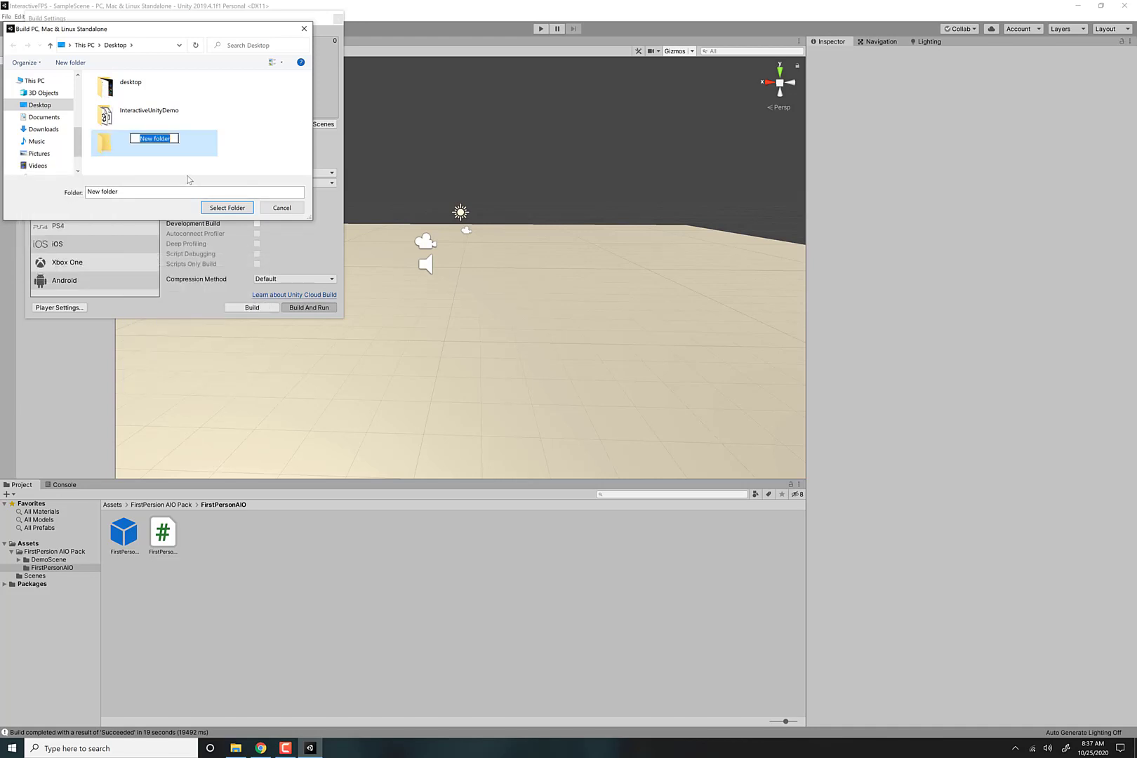
type("Ouy")
key("Return")
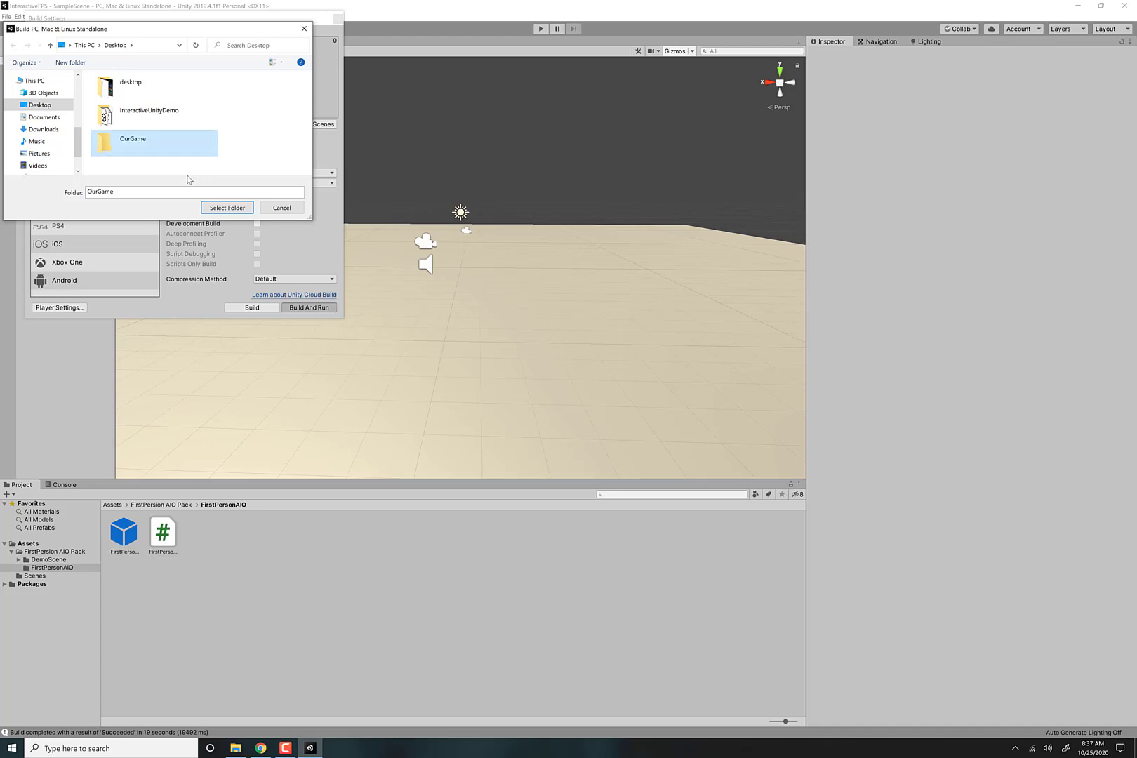
left_click(227, 208)
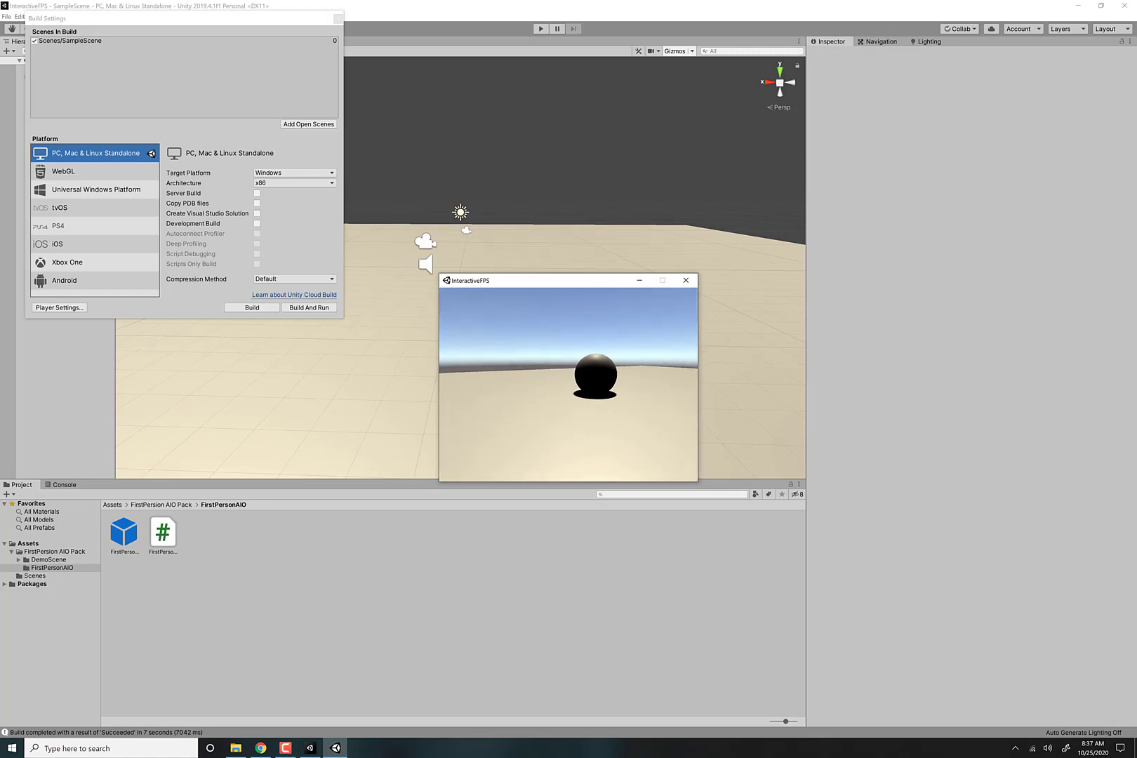
key("Escape")
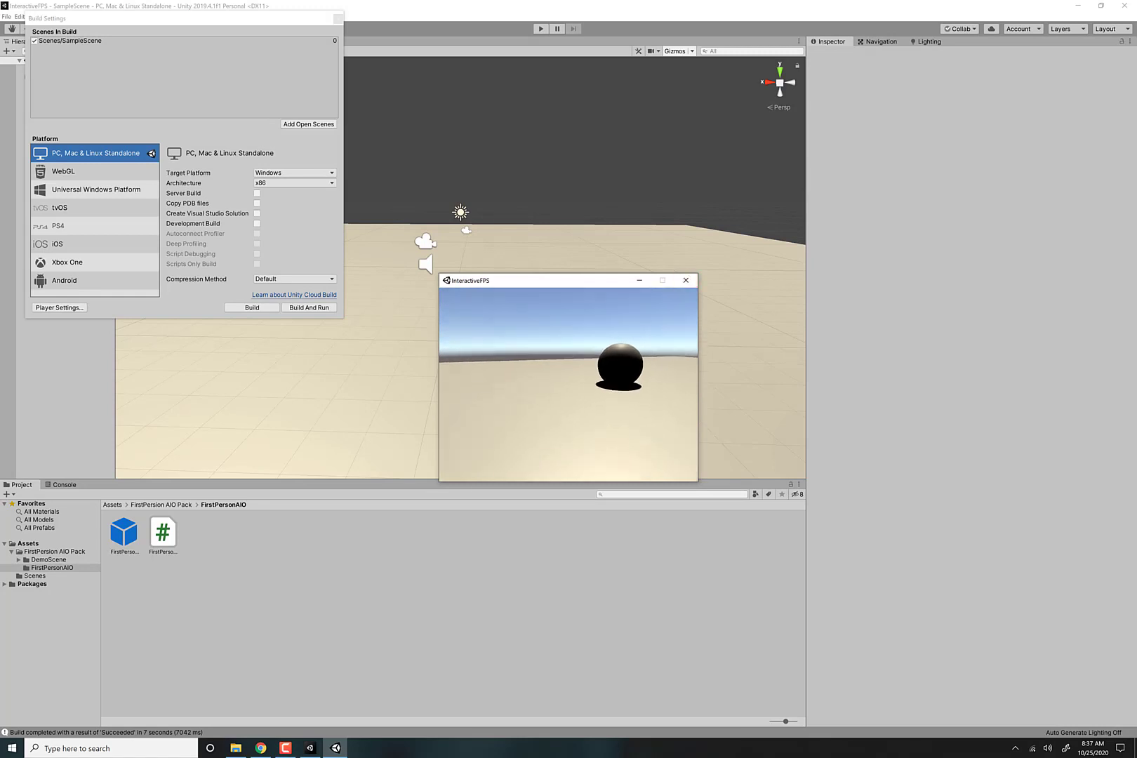
Walk up to and around the sphere in the built game, and close the game window and the build settings
key("w")
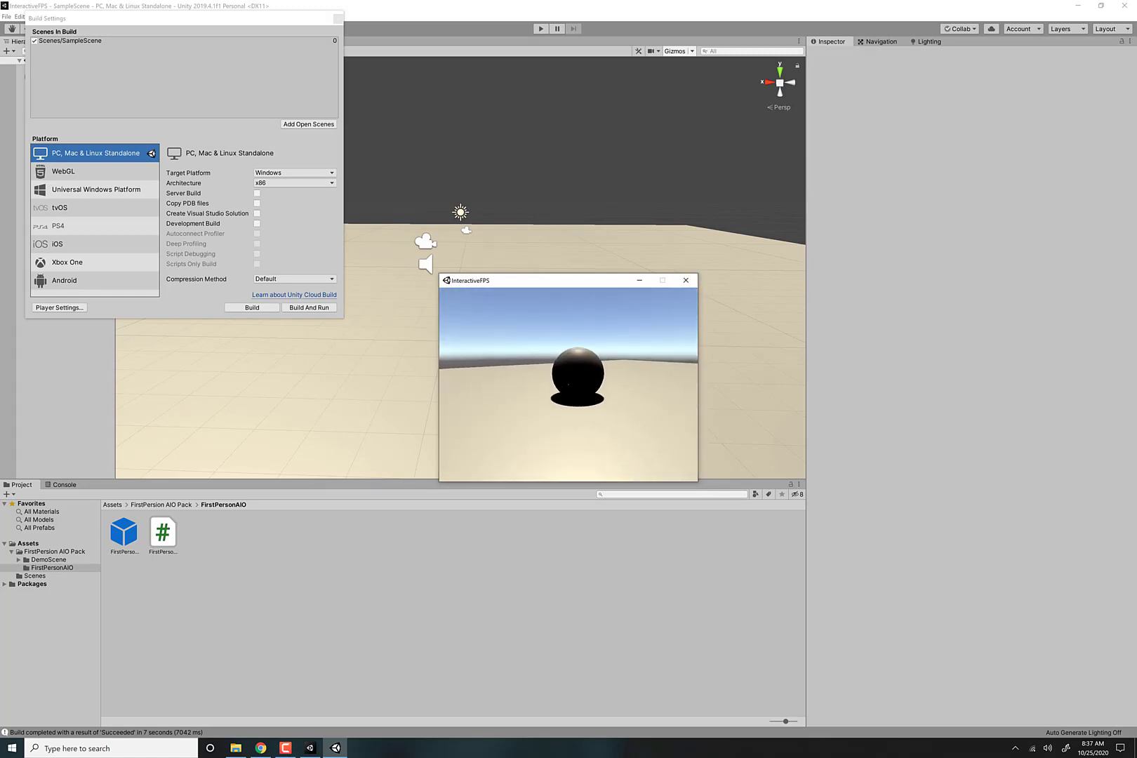
key("w")
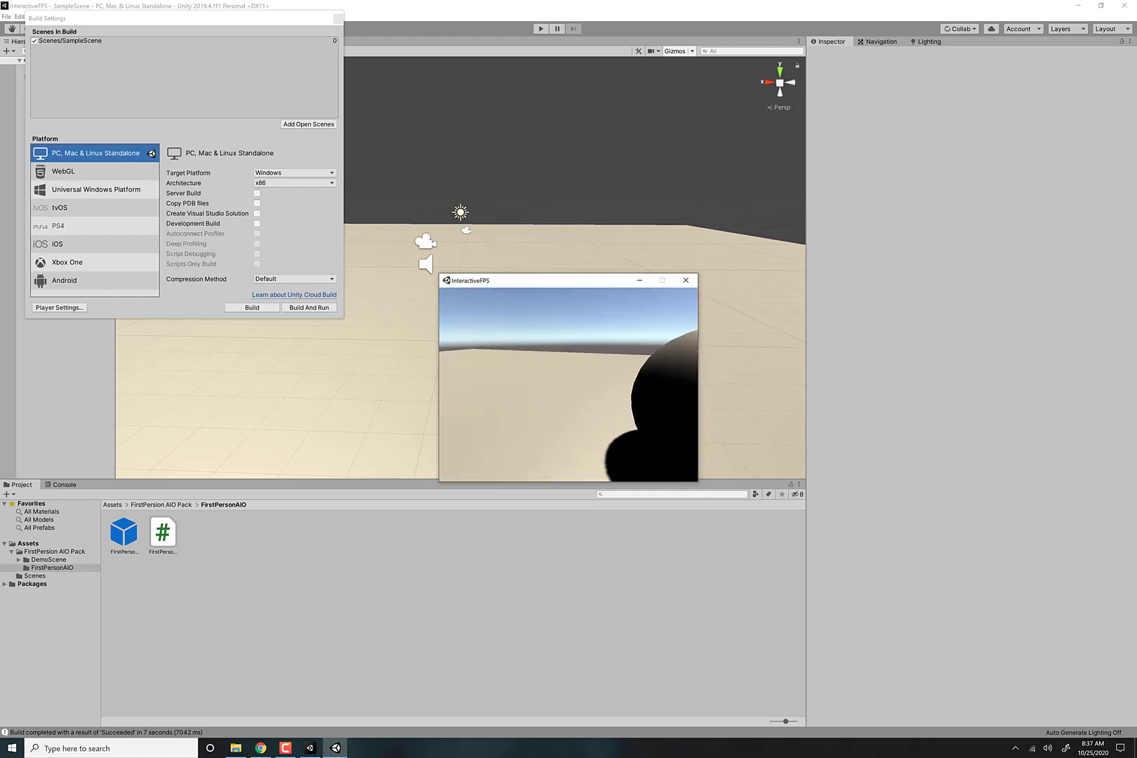
key("s")
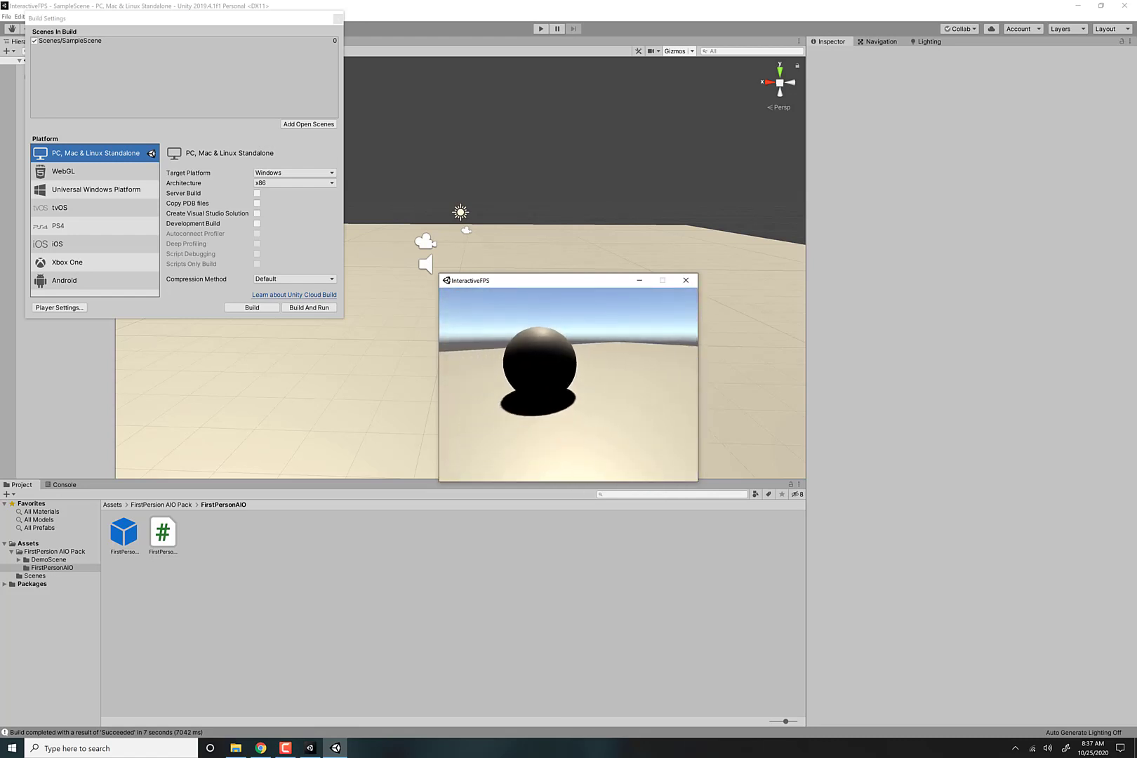
left_click(686, 281)
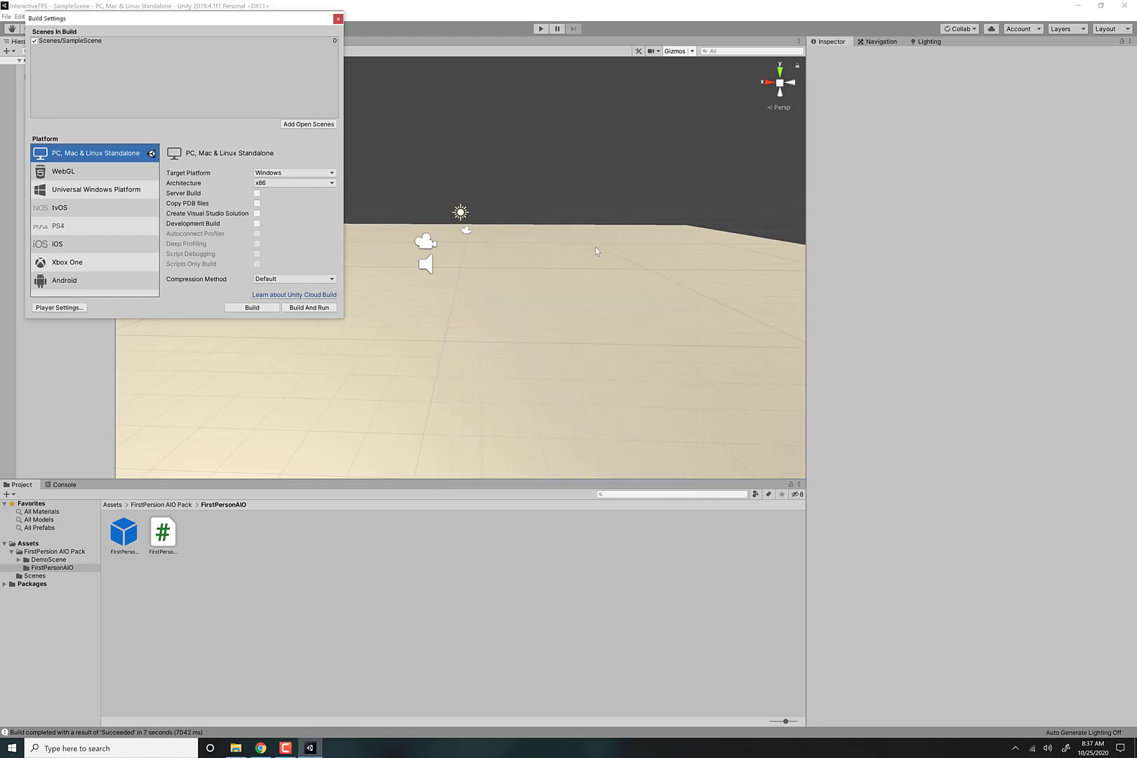
left_click(338, 19)
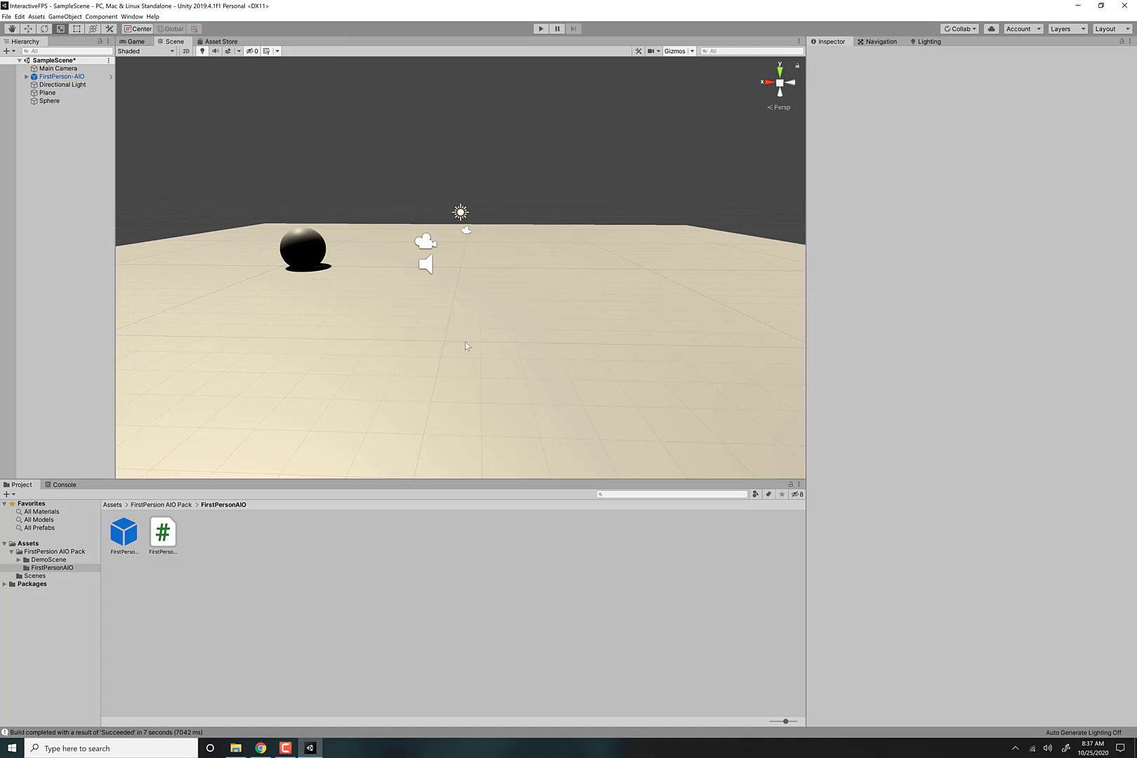
Open the Models folder inside the FirstPersion AIO Pack's DemoScene folder in the project assets
left_click_drag(467, 344, 548, 332, "alt")
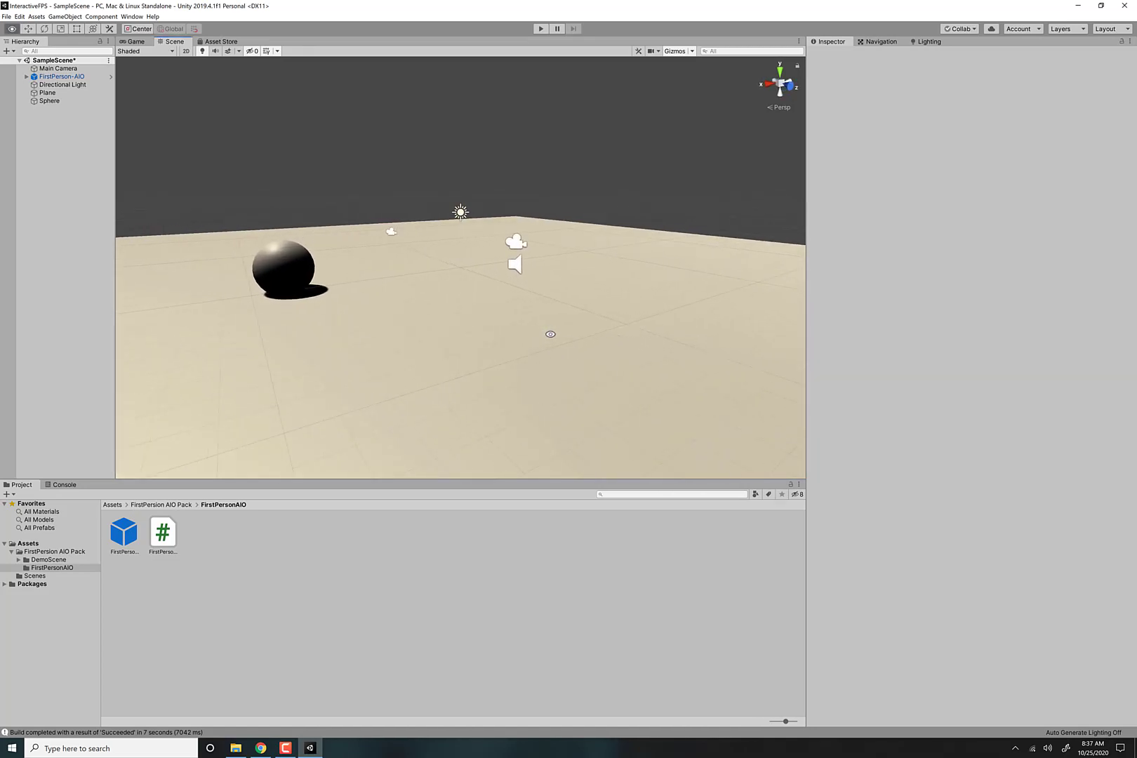
left_click(109, 506)
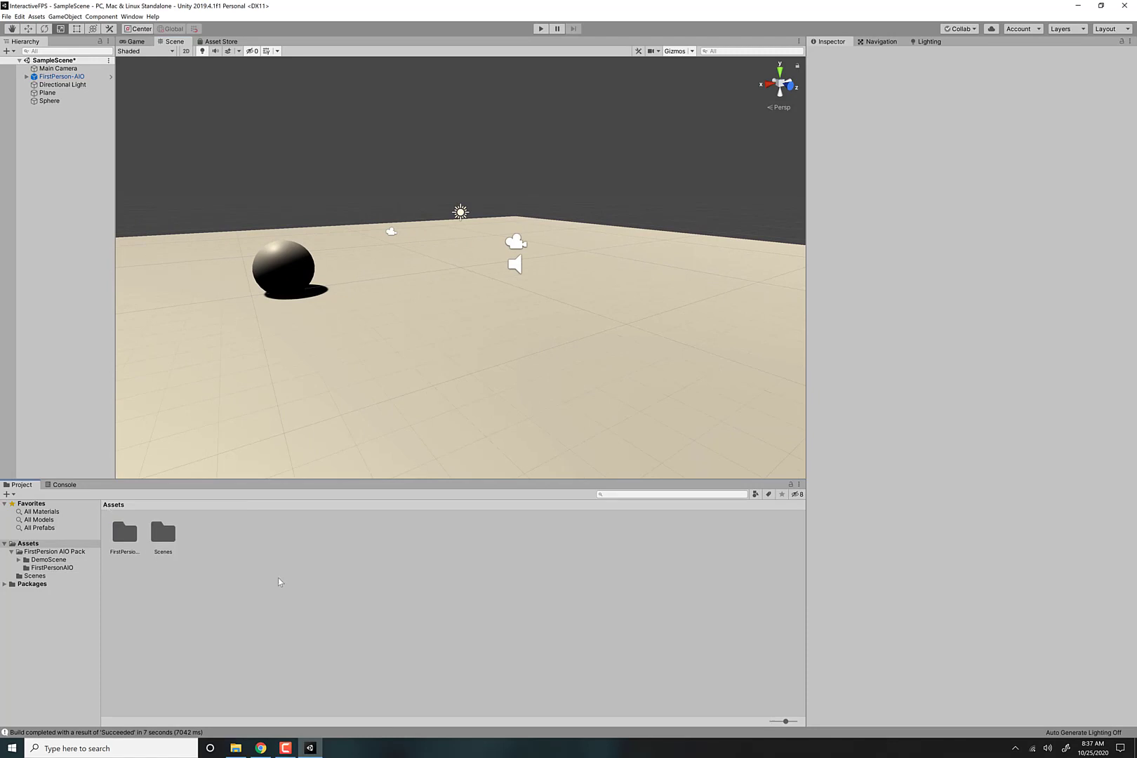
right_click(219, 557)
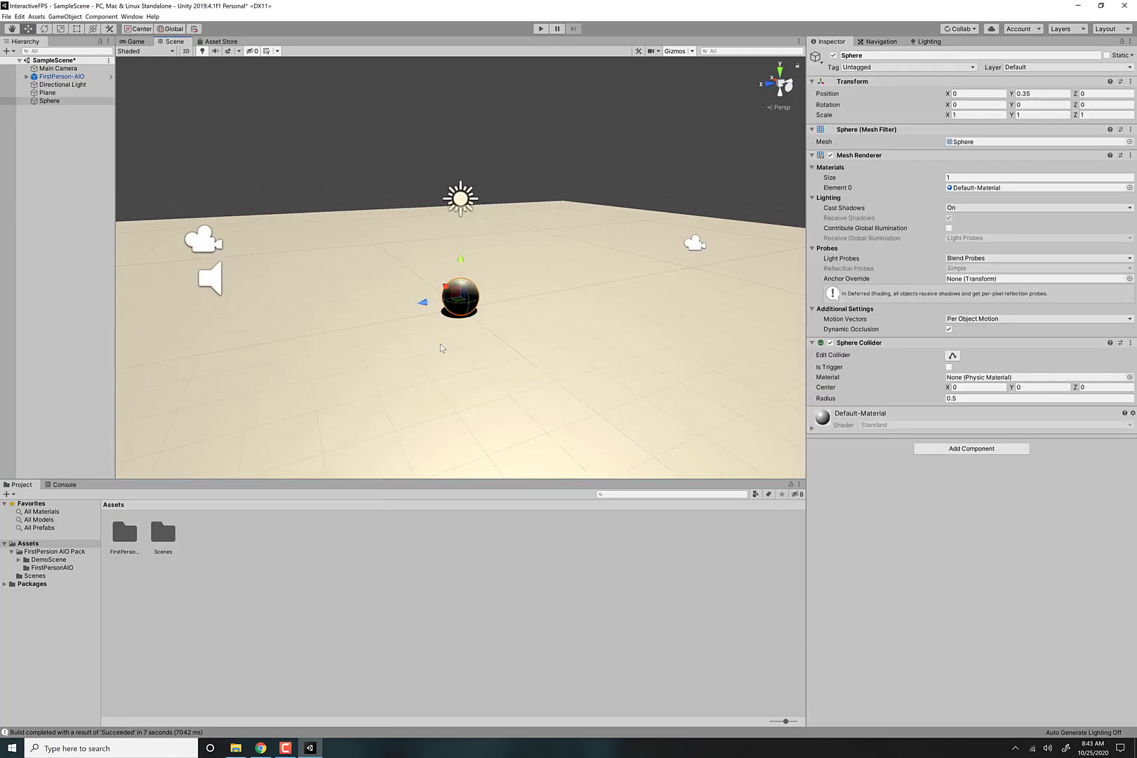
left_click_drag(562, 329, 509, 341, "alt")
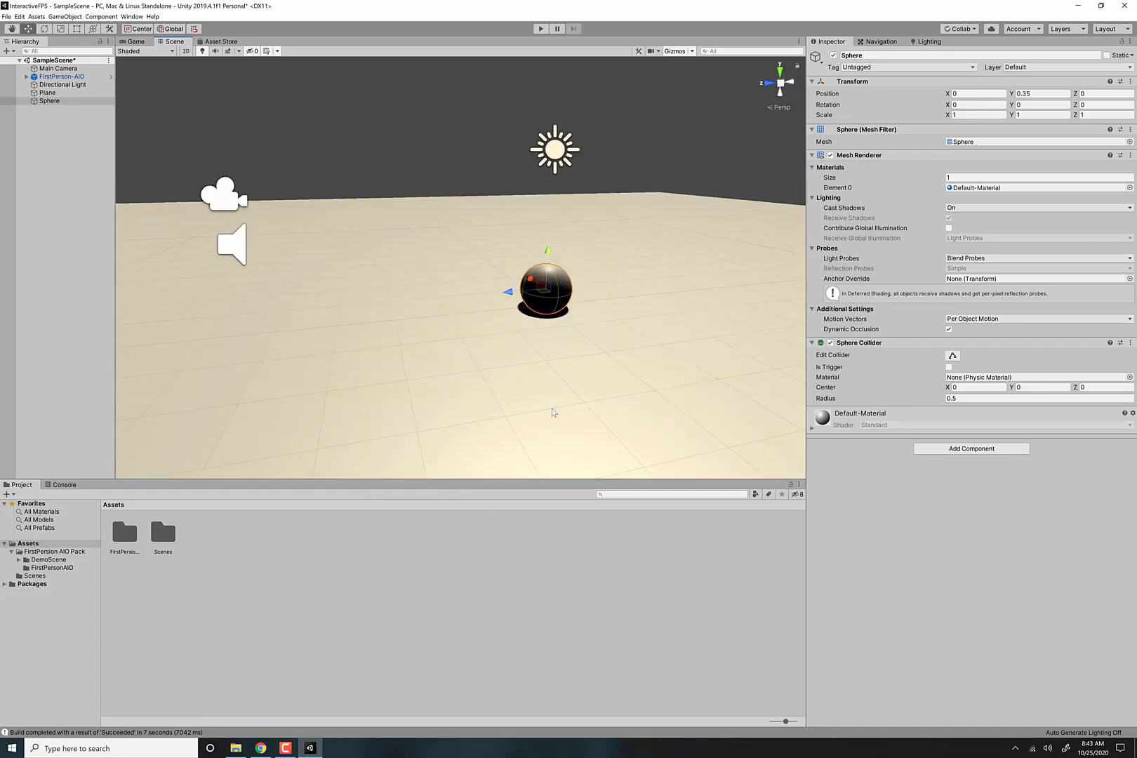
scroll(582, 332, "down", 5)
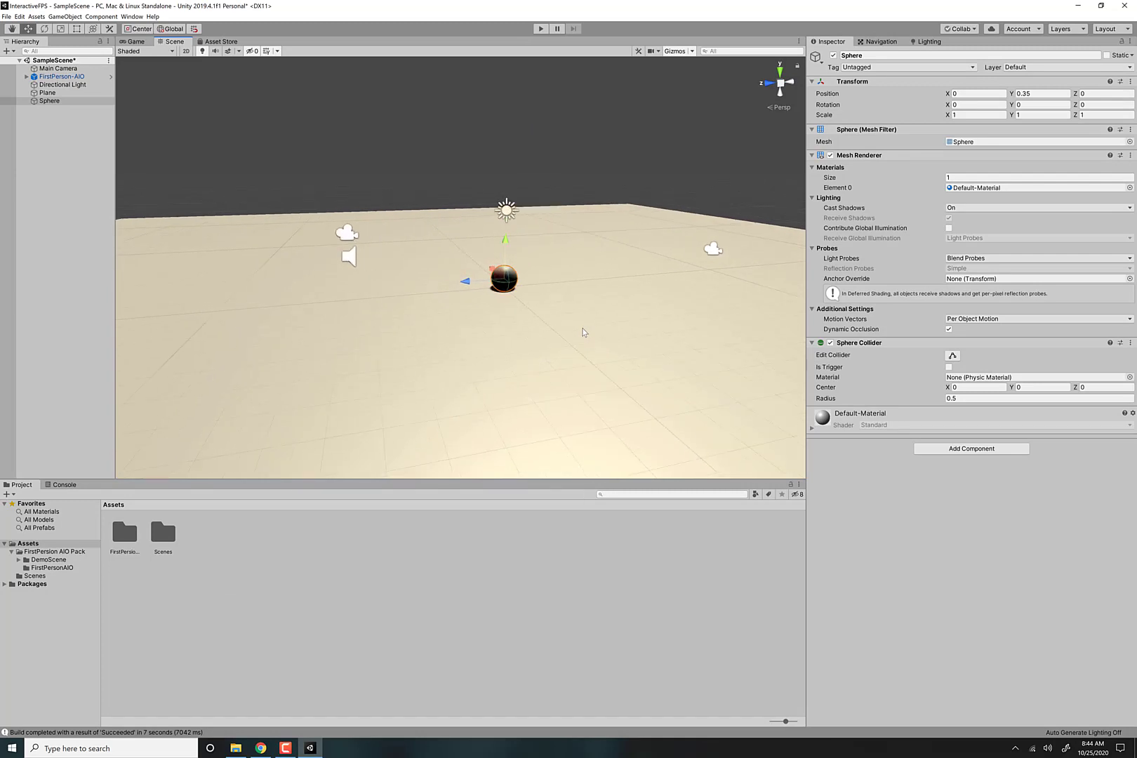
scroll(582, 332, "up", 4)
double_click(124, 533)
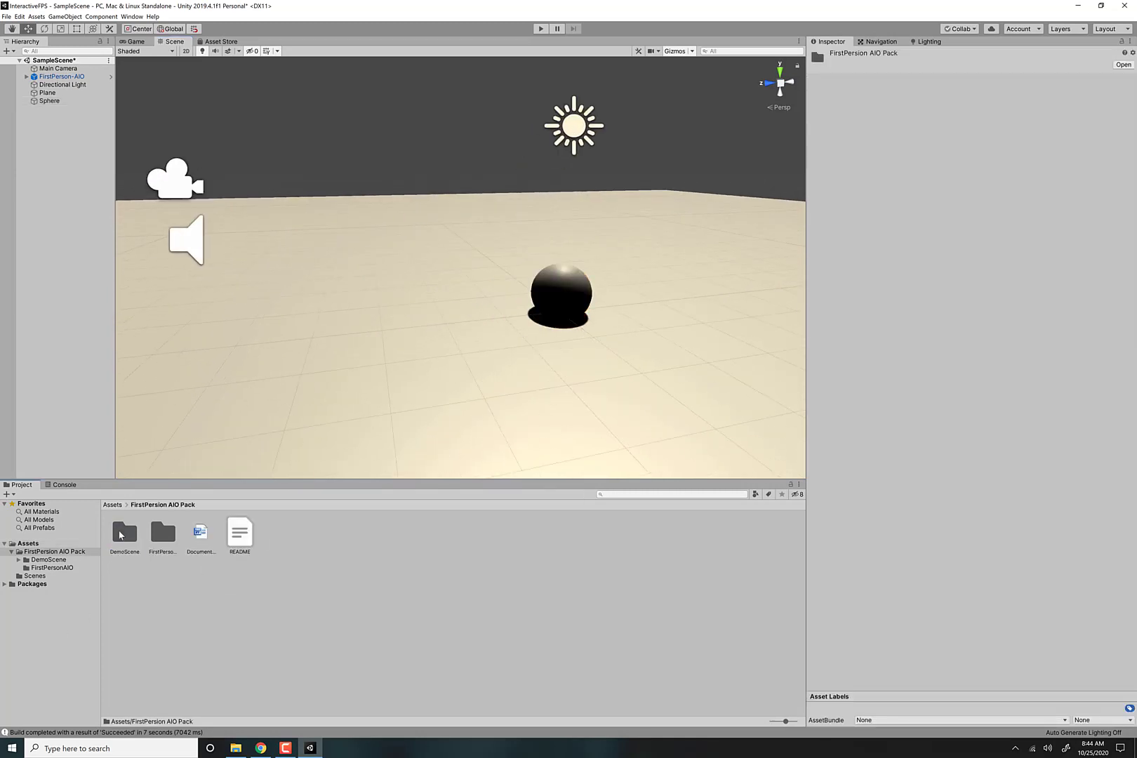
double_click(120, 535)
double_click(203, 540)
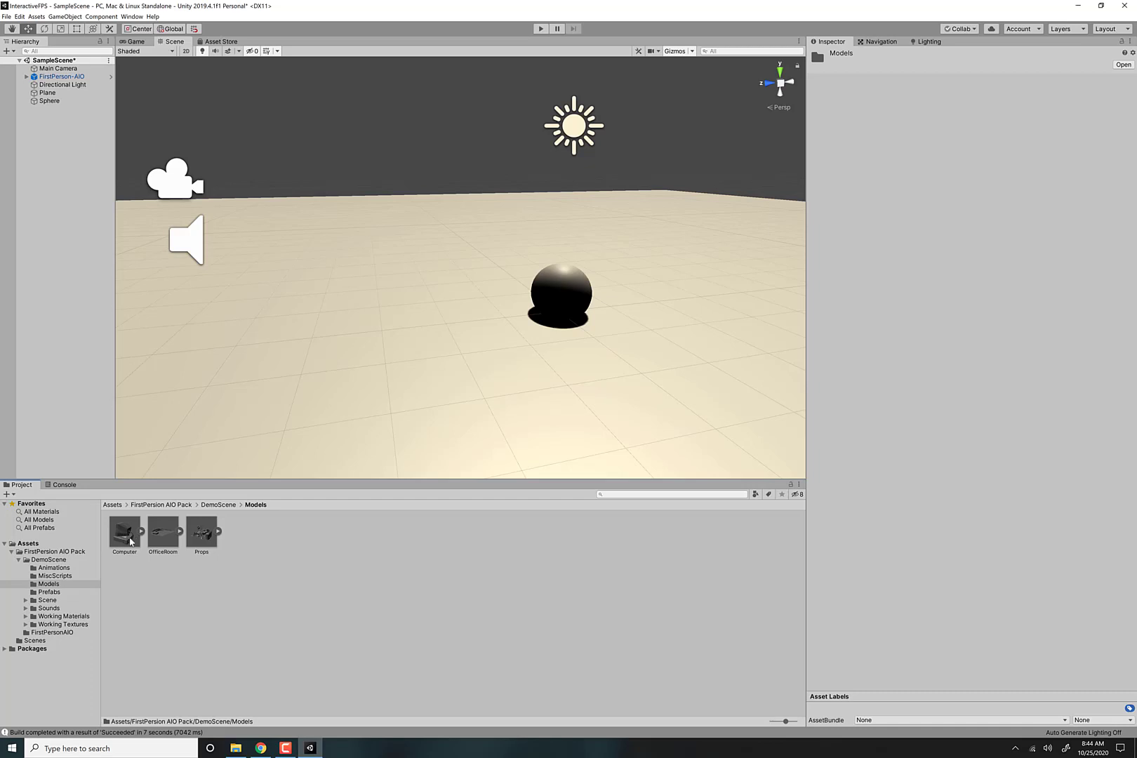
Add the Props model from the Models folder to the scene
left_click(200, 537)
left_click_drag(324, 387, 246, 295)
scroll(515, 222, "down", 5)
scroll(566, 234, "down", 8)
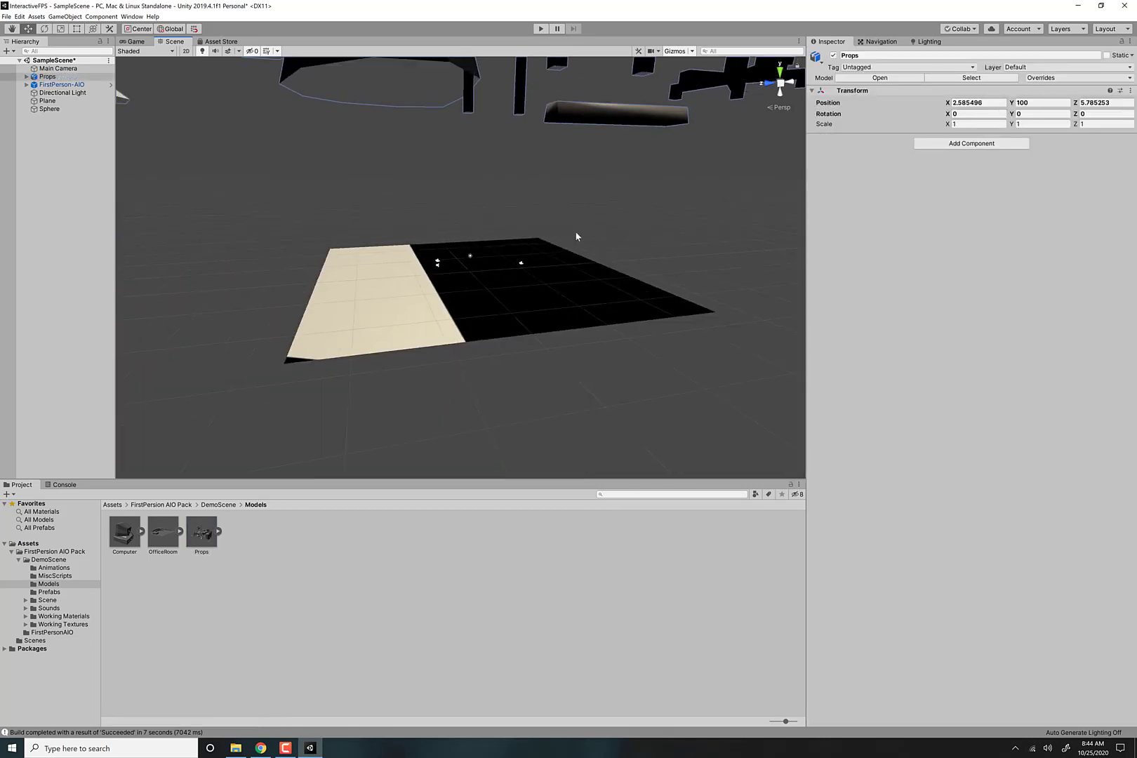
Scale the Props model down uniformly to about 0.096
key("r")
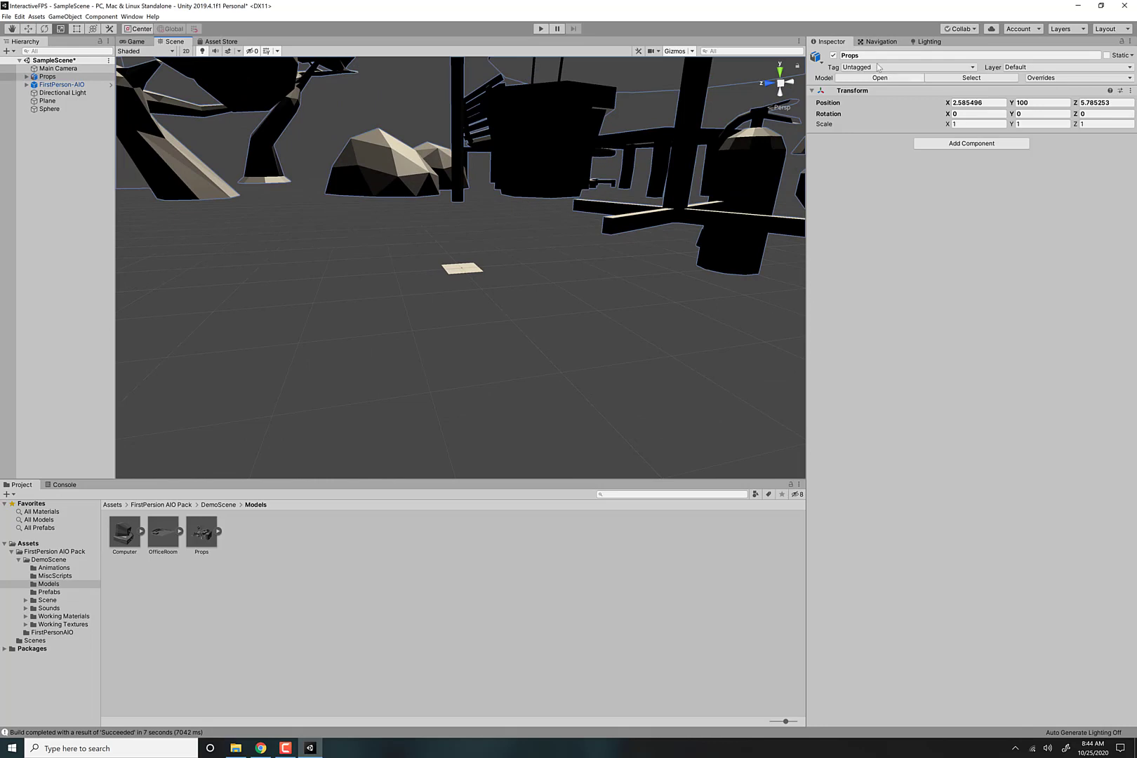
scroll(422, 330, "down", 8)
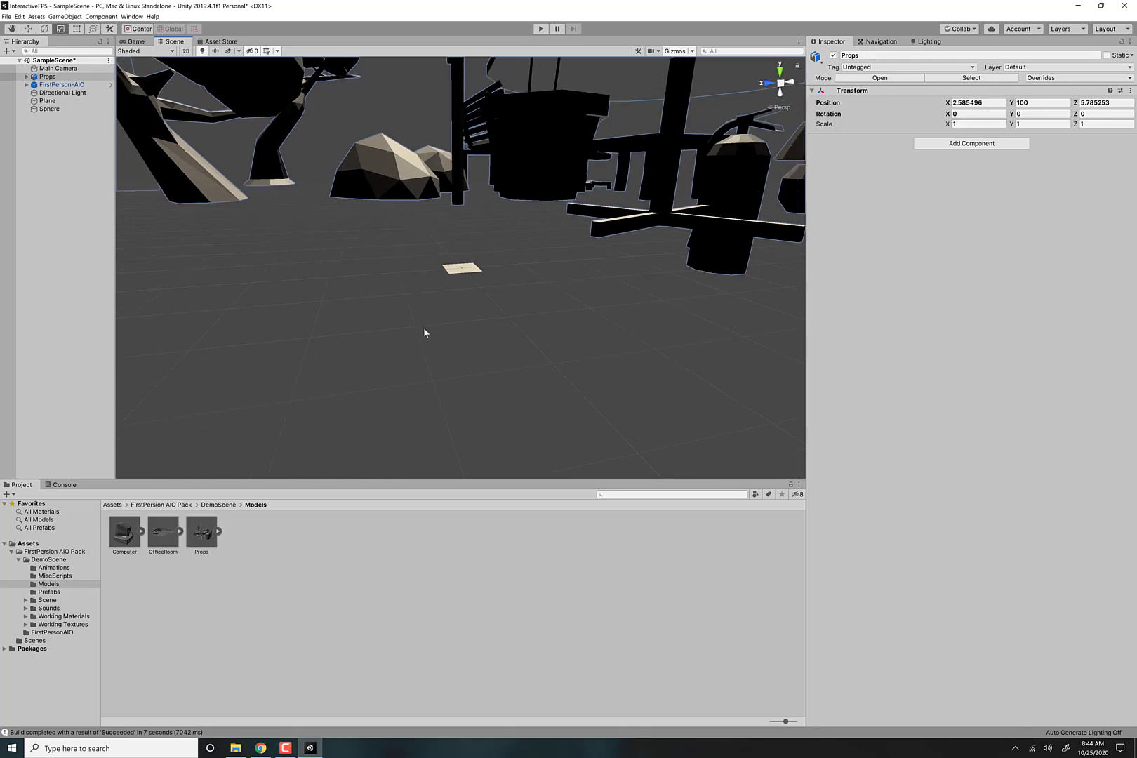
left_click_drag(420, 169, 374, 163)
Move the Props model over to the ground plane, at about X -6.5, Y -5.2, Z -50
key("w")
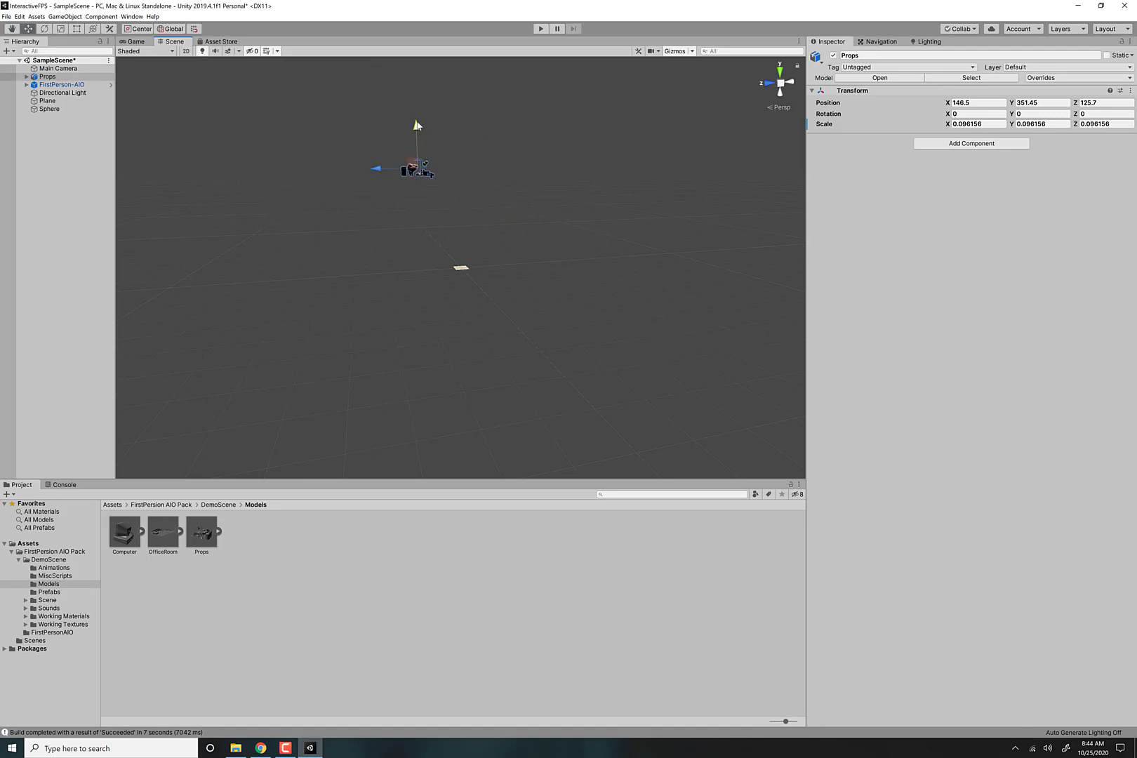
left_click_drag(417, 125, 425, 227)
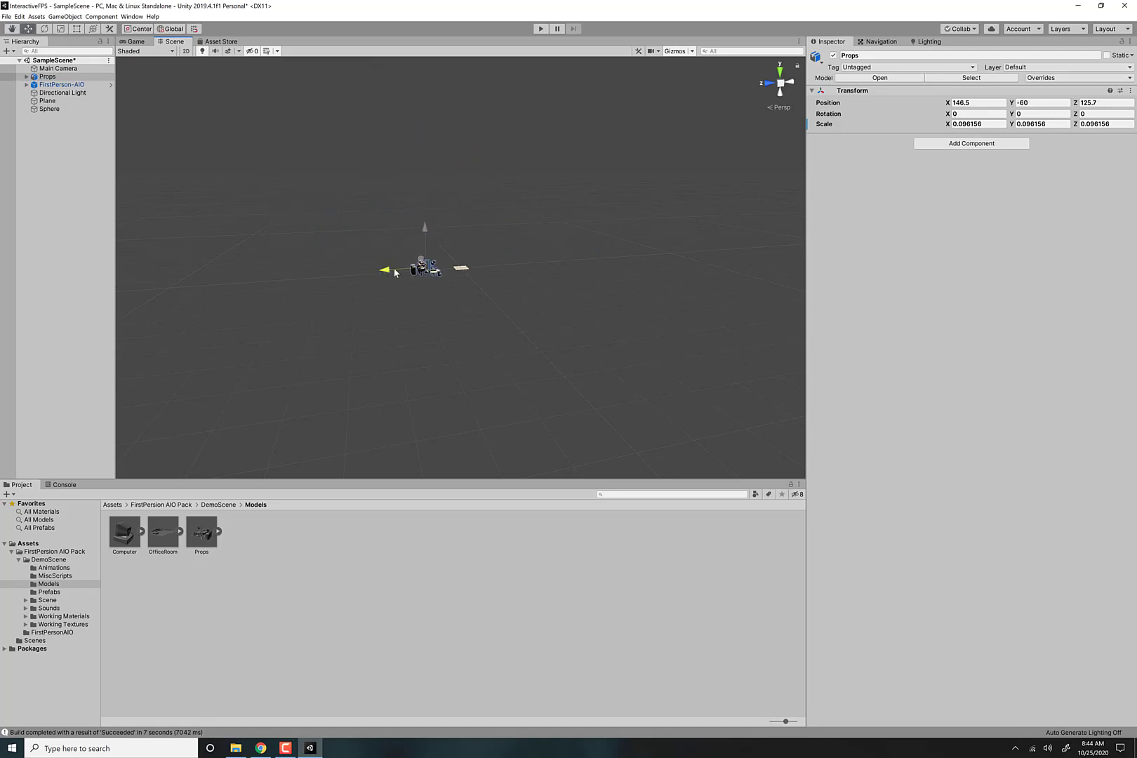
left_click_drag(395, 272, 594, 340)
middle_click_drag(594, 340, 466, 339)
left_click_drag(292, 260, 530, 316)
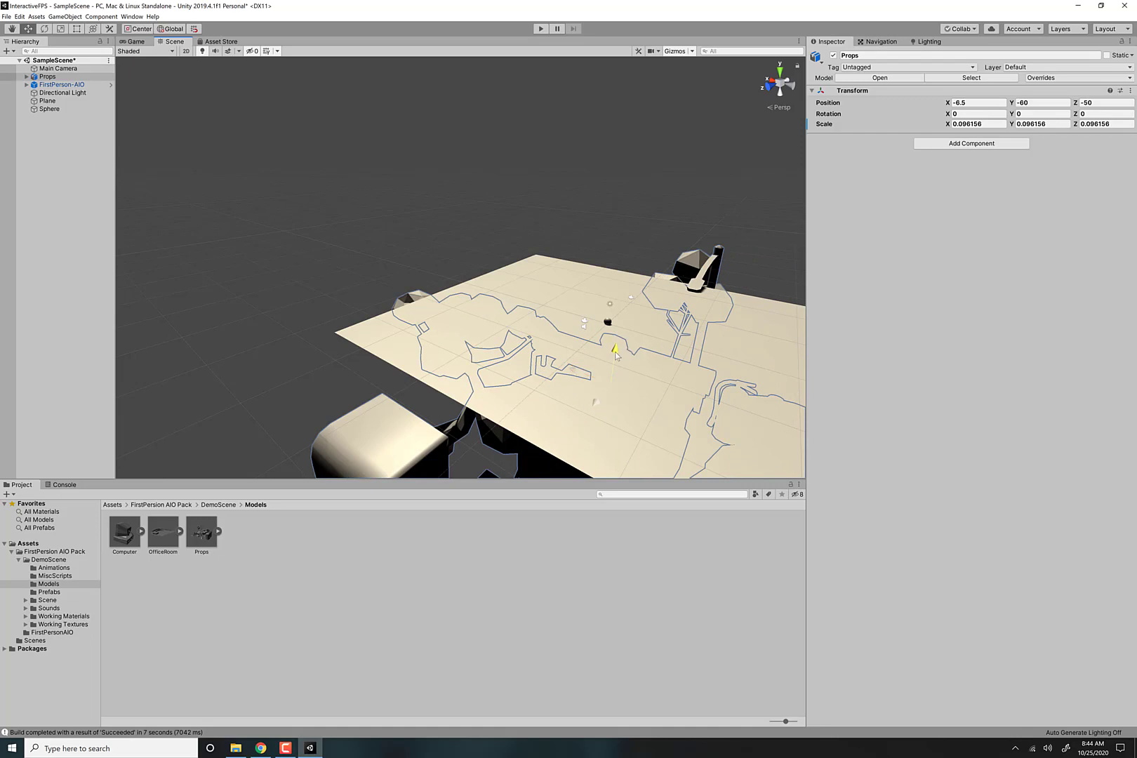
left_click_drag(615, 354, 660, 239)
Scale the Props model down uniformly to about 0.029 and move it down onto the plane, at about Z -6.63
key("r")
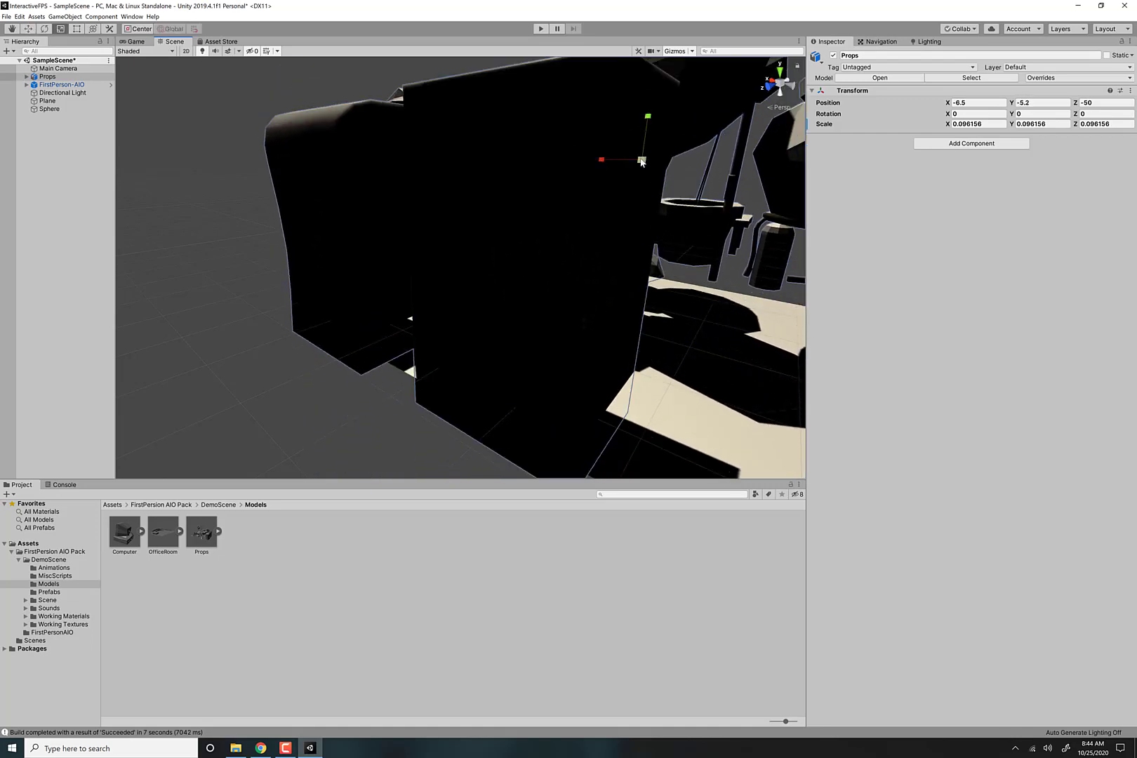
left_click_drag(642, 162, 607, 155)
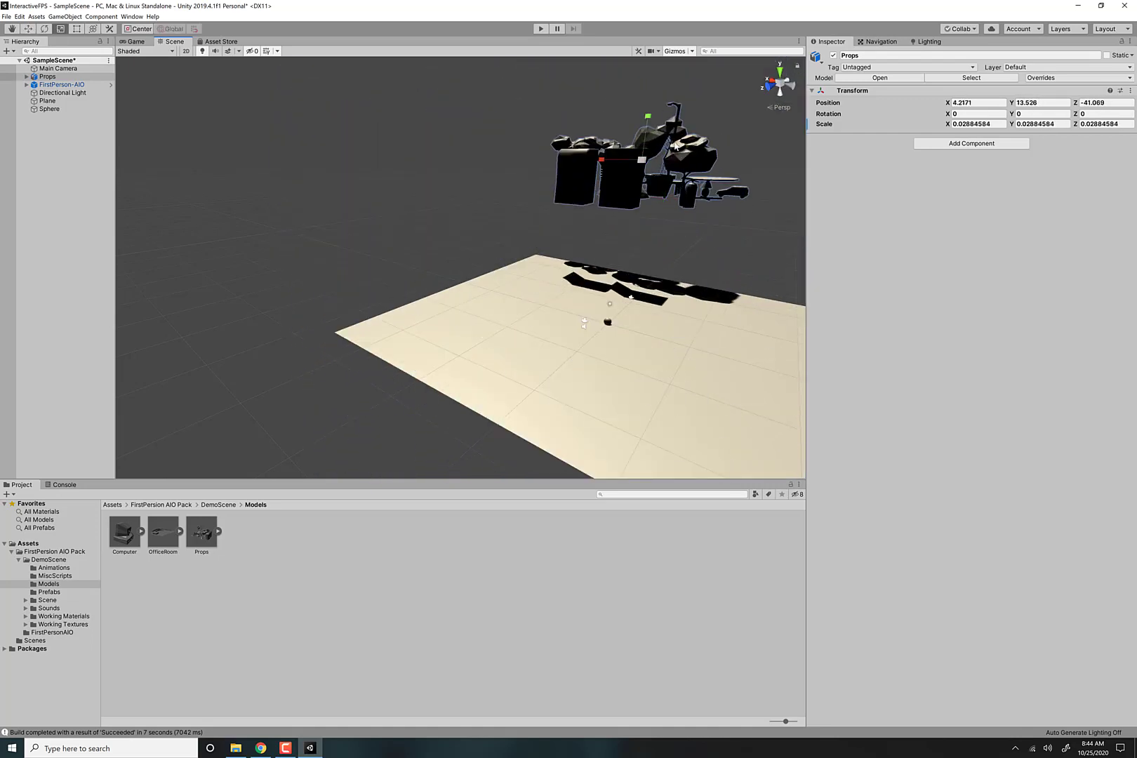
key("w")
left_click_drag(647, 117, 354, 254)
Fine-tune the Props model's height on the plane to about Y -0.14
left_click(671, 244)
left_click_drag(670, 245, 345, 268, "alt")
middle_click_drag(346, 268, 643, 316)
left_click_drag(642, 316, 463, 251, "alt")
middle_click_drag(489, 281, 495, 305)
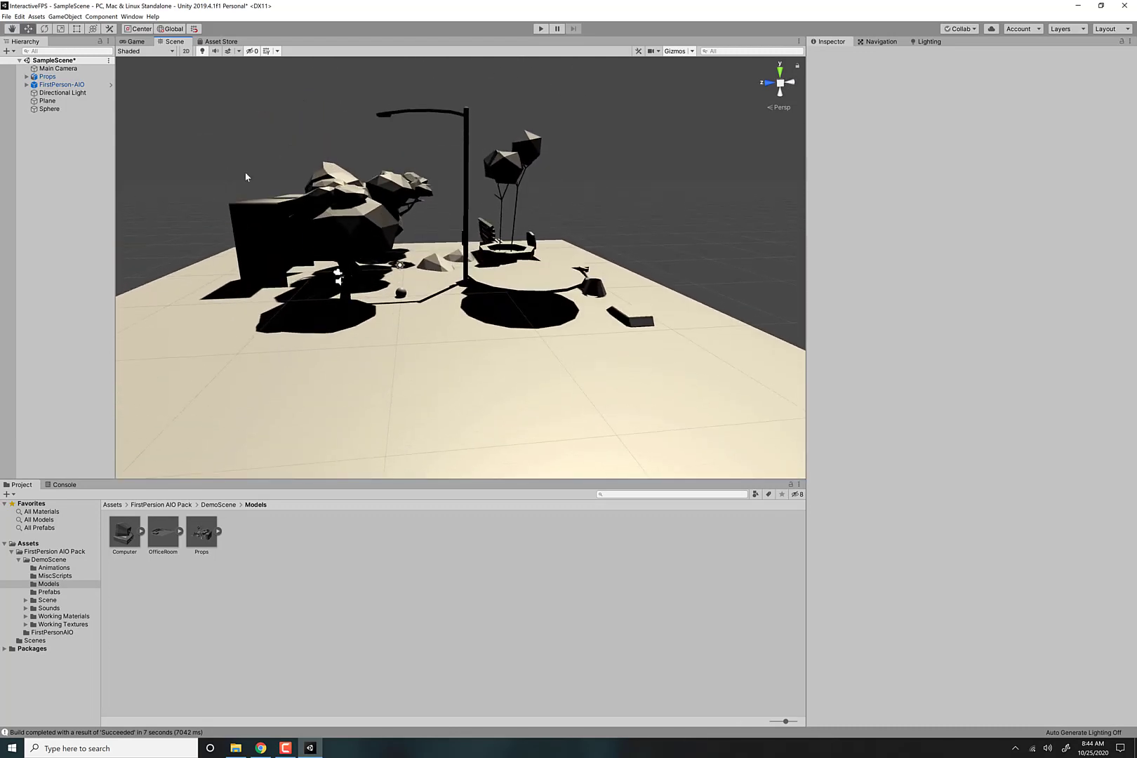
left_click(47, 77)
mouse_move(423, 177)
left_mouse_down()
mouse_move(424, 157)
mouse_move(425, 167)
left_mouse_up()
left_click_drag(548, 236, 406, 121, "alt")
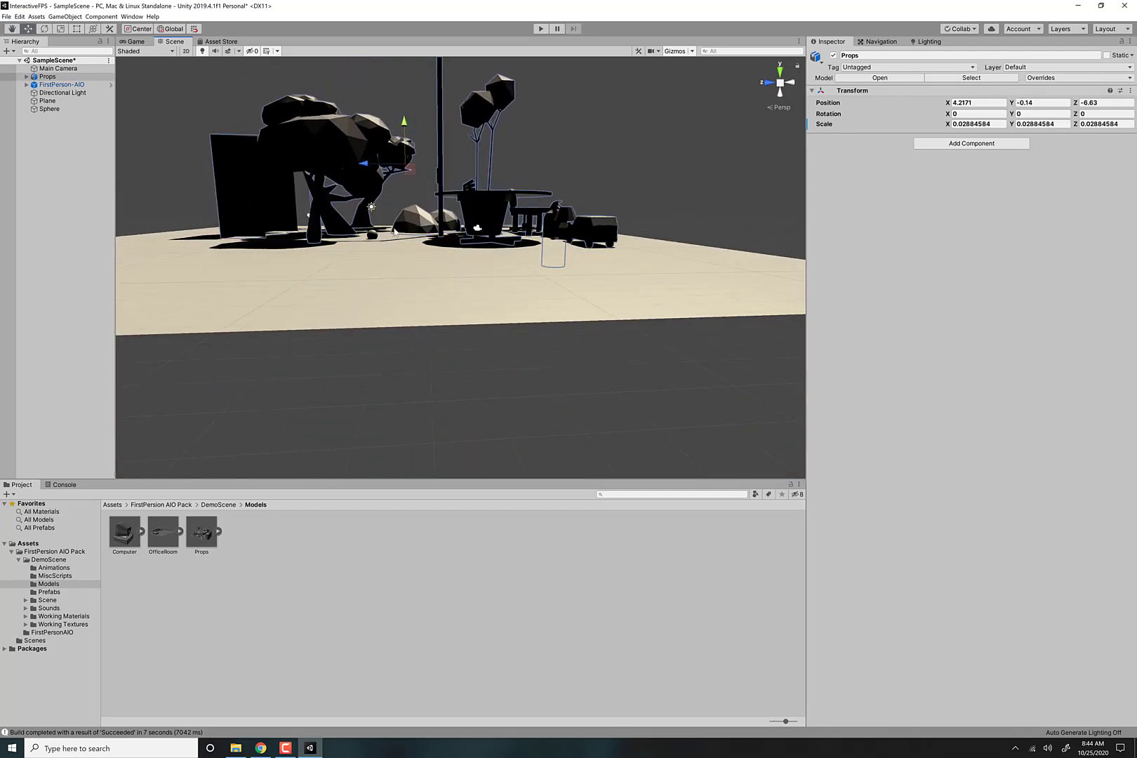
Rotate the Directional Light to change how it lights the props and casts their shadows
left_click(564, 195)
scroll(566, 188, "up", 5)
left_click_drag(565, 185, 564, 198, "alt")
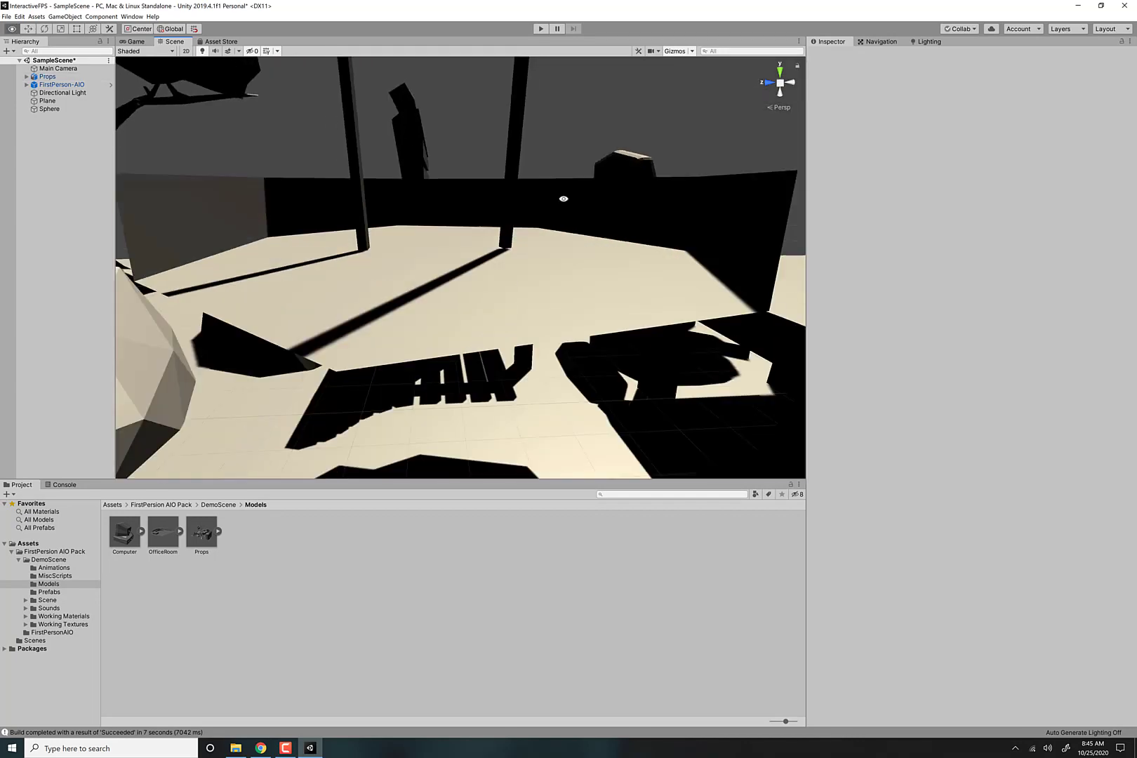
scroll(561, 202, "down", 4)
scroll(560, 209, "down", 5)
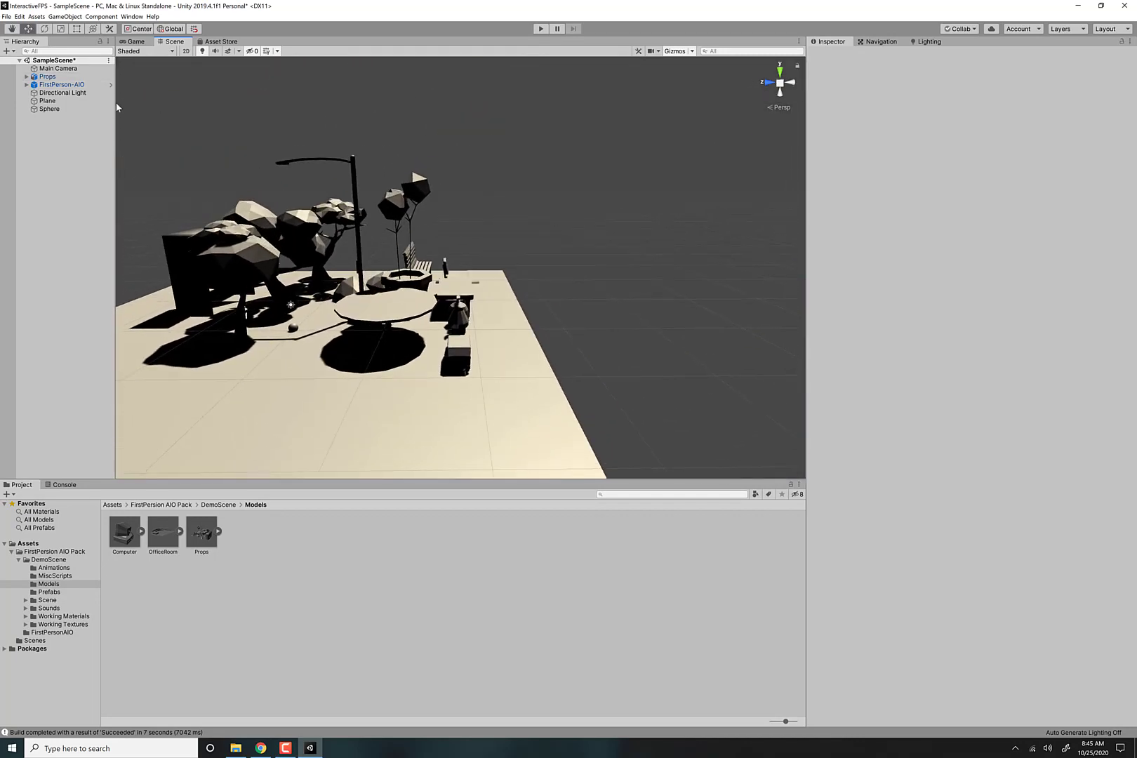
left_click(52, 93)
key("e")
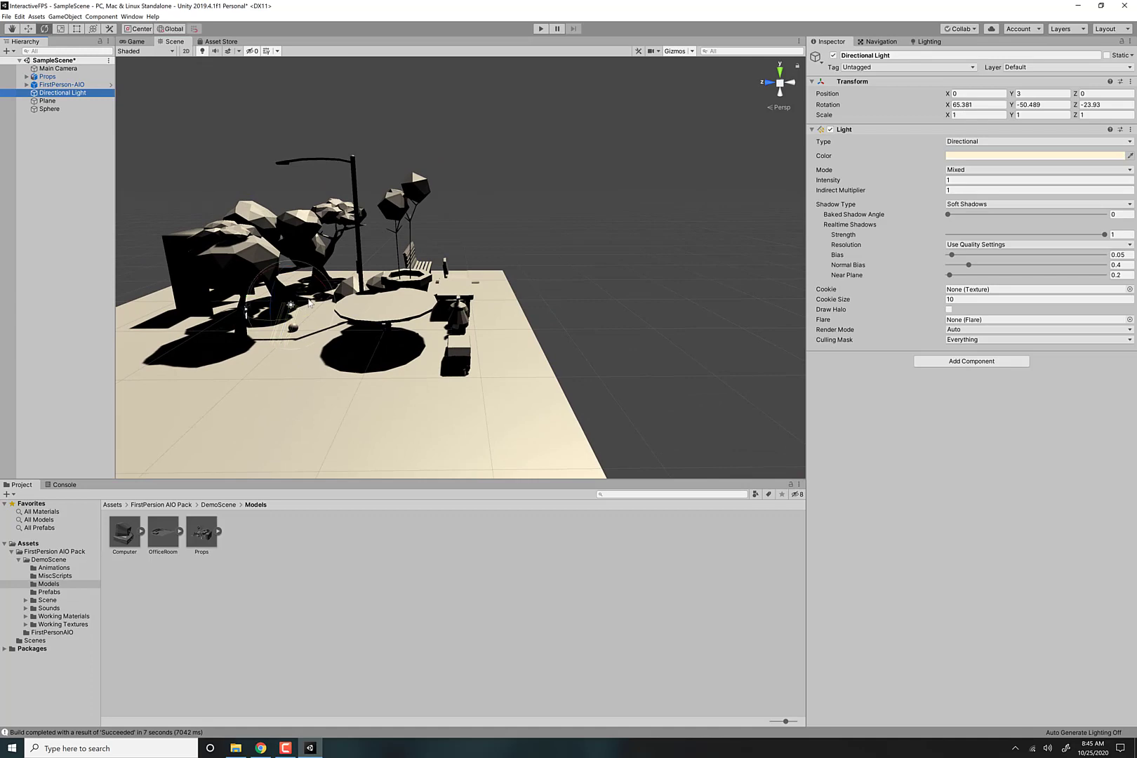
left_click_drag(300, 270, 352, 304)
Select the RoundTable object inside the Props model to inspect its components
scroll(352, 304, "up", 5)
left_click(603, 261)
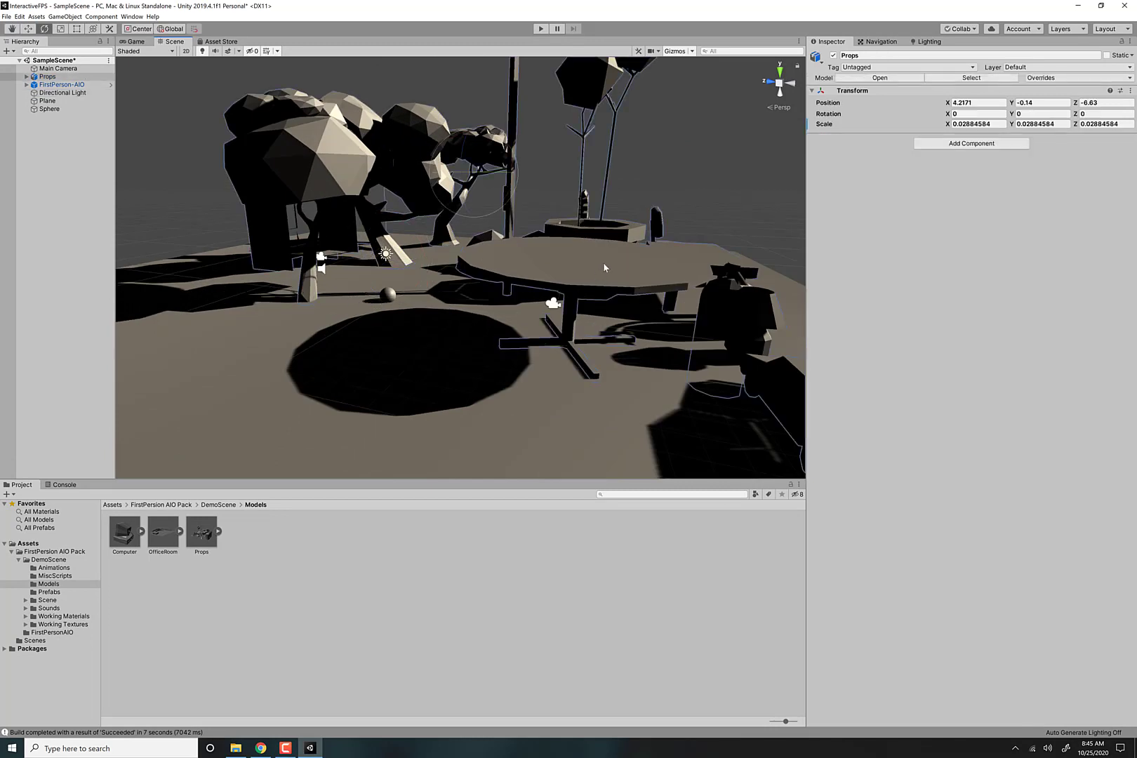
left_click(603, 264)
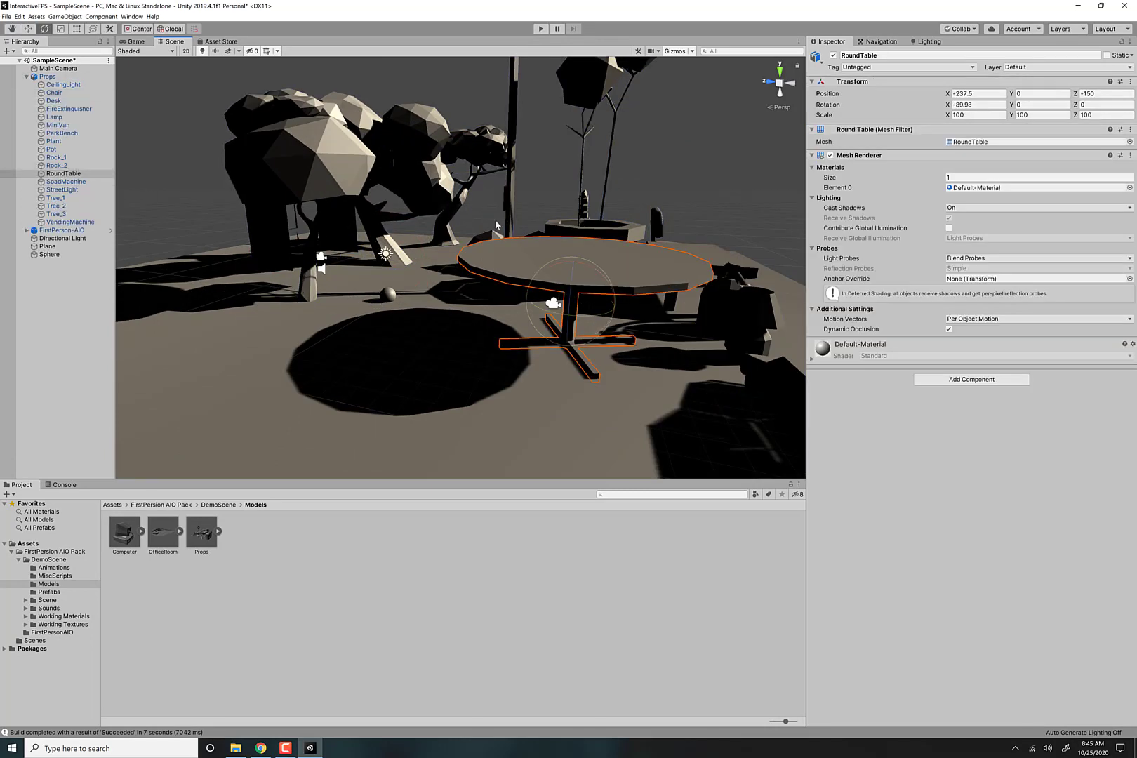
Play the scene, walk among the trees, bench and other props to test for collisions, and stop play mode
left_click(541, 29)
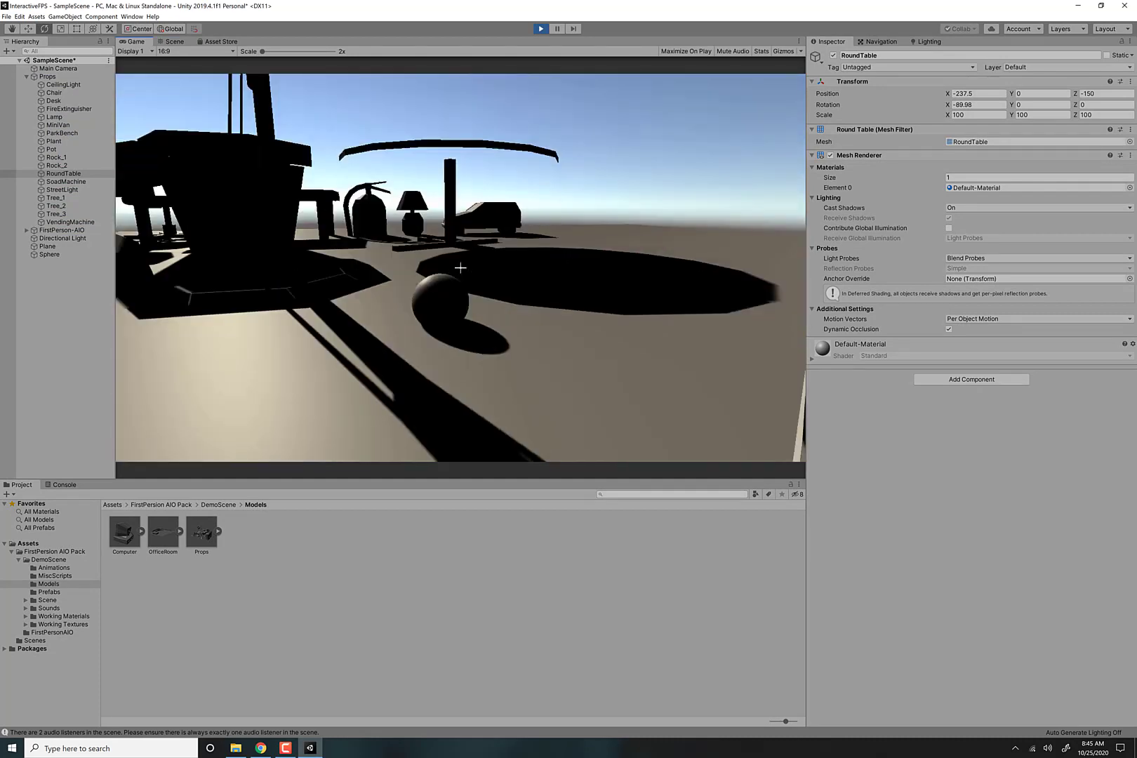
key("w")
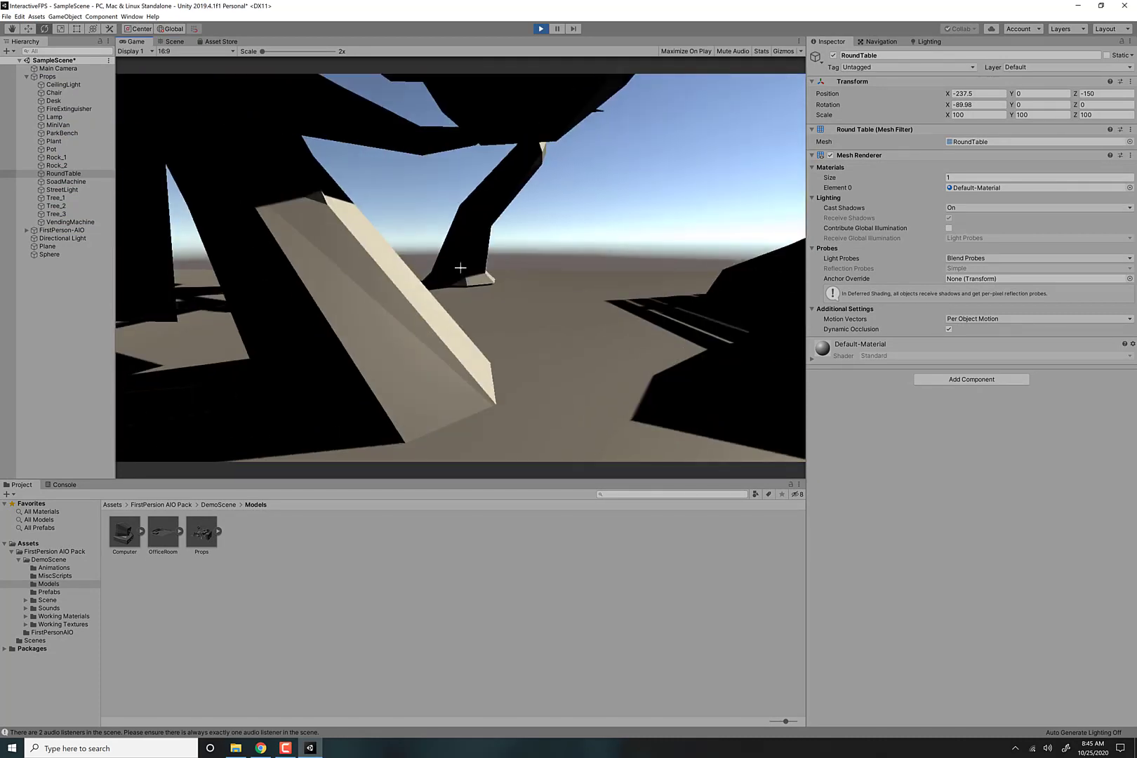
key("w")
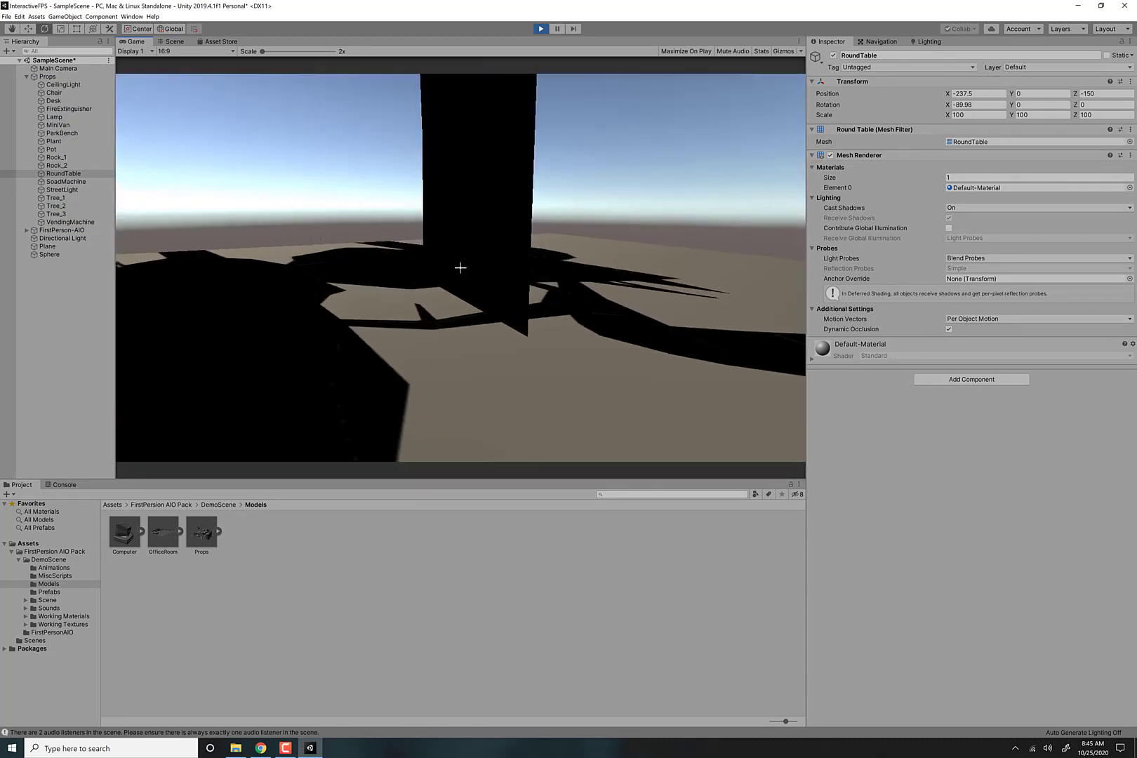
key("w")
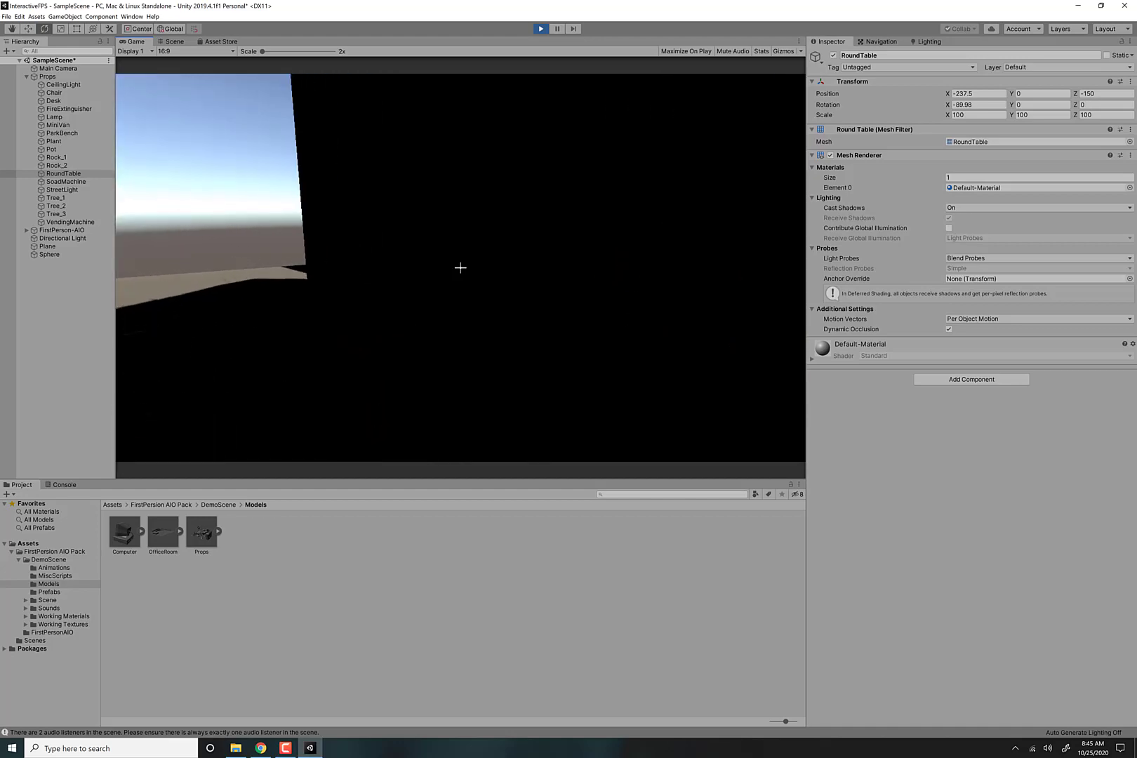
key("w")
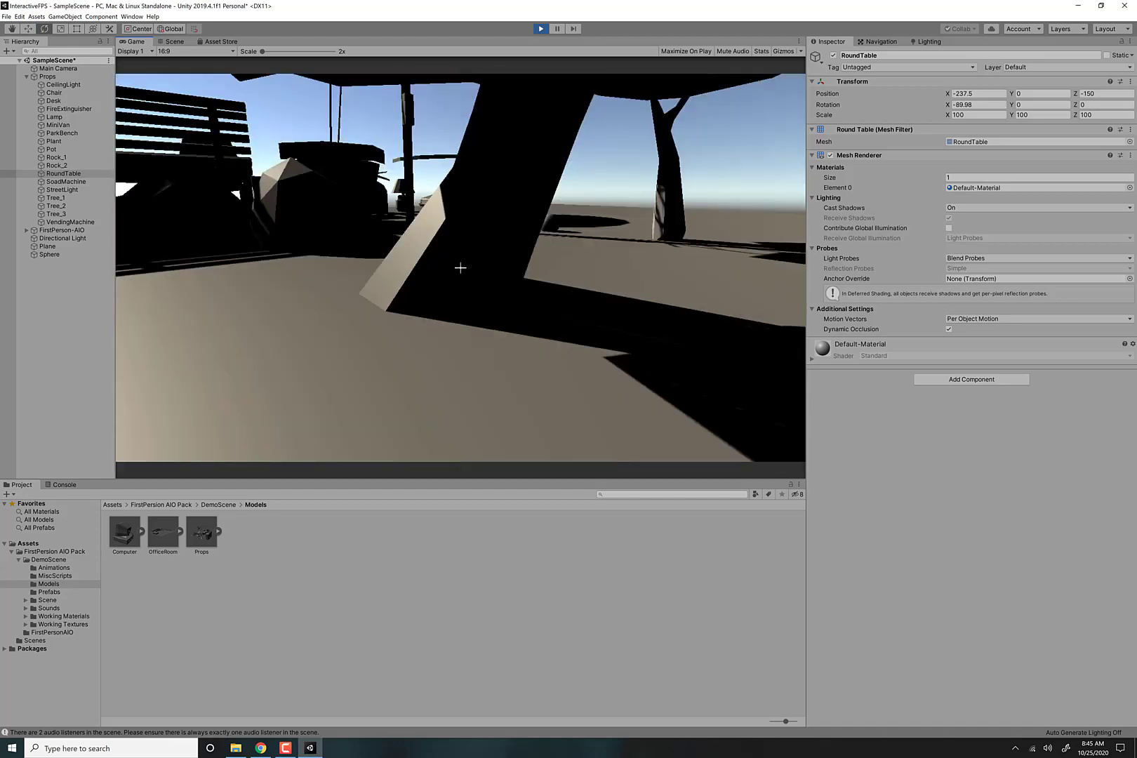
key("w")
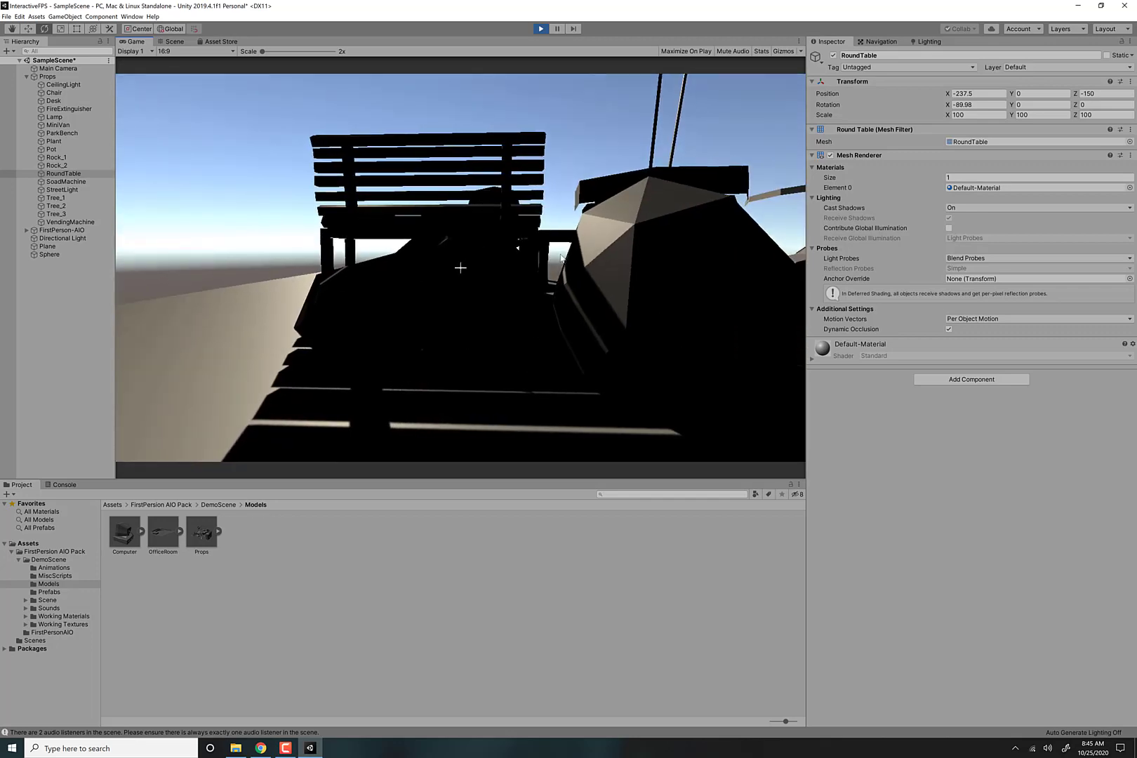
left_click(540, 29)
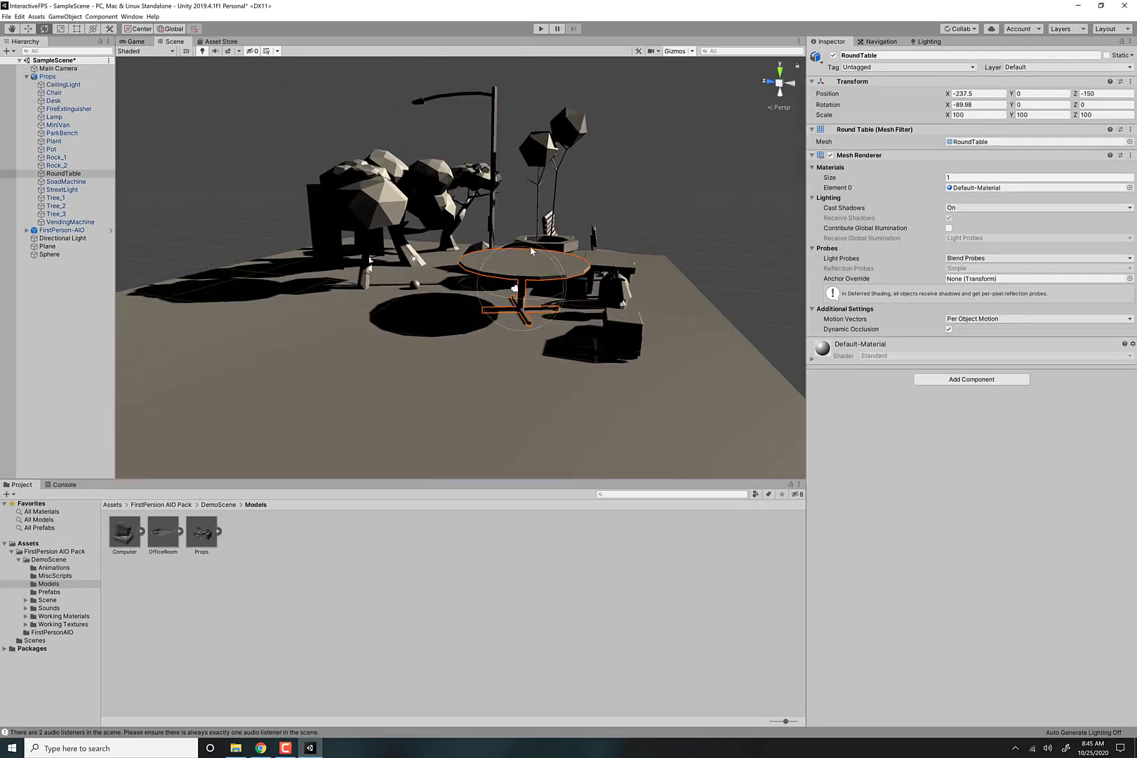
Scale the whole Props model down uniformly to about 0.0117
scroll(531, 246, "down", 3)
left_click(47, 75)
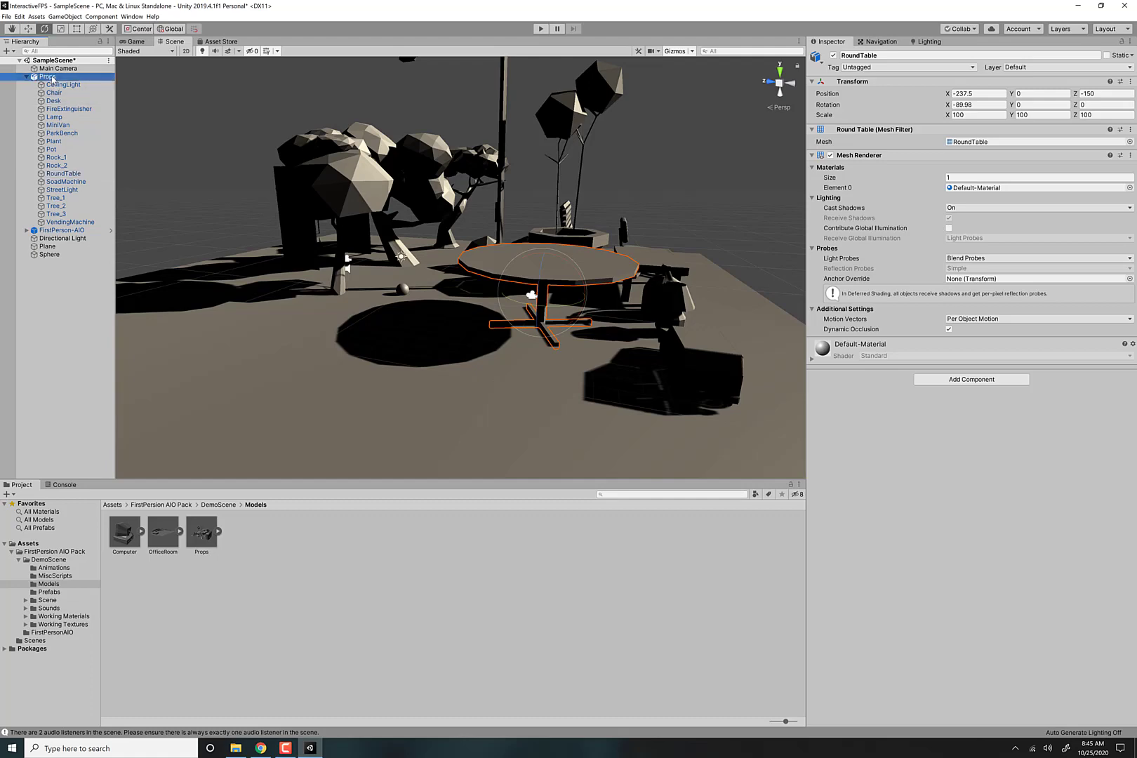
key("r")
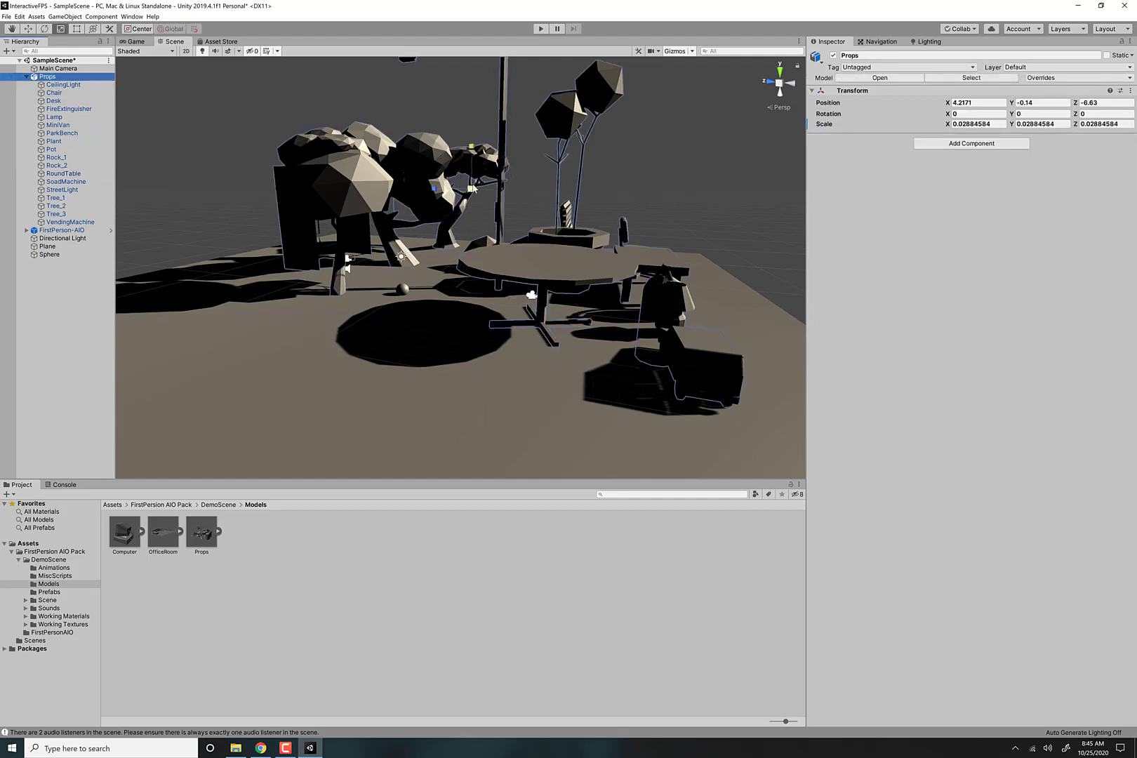
left_click_drag(471, 188, 428, 185)
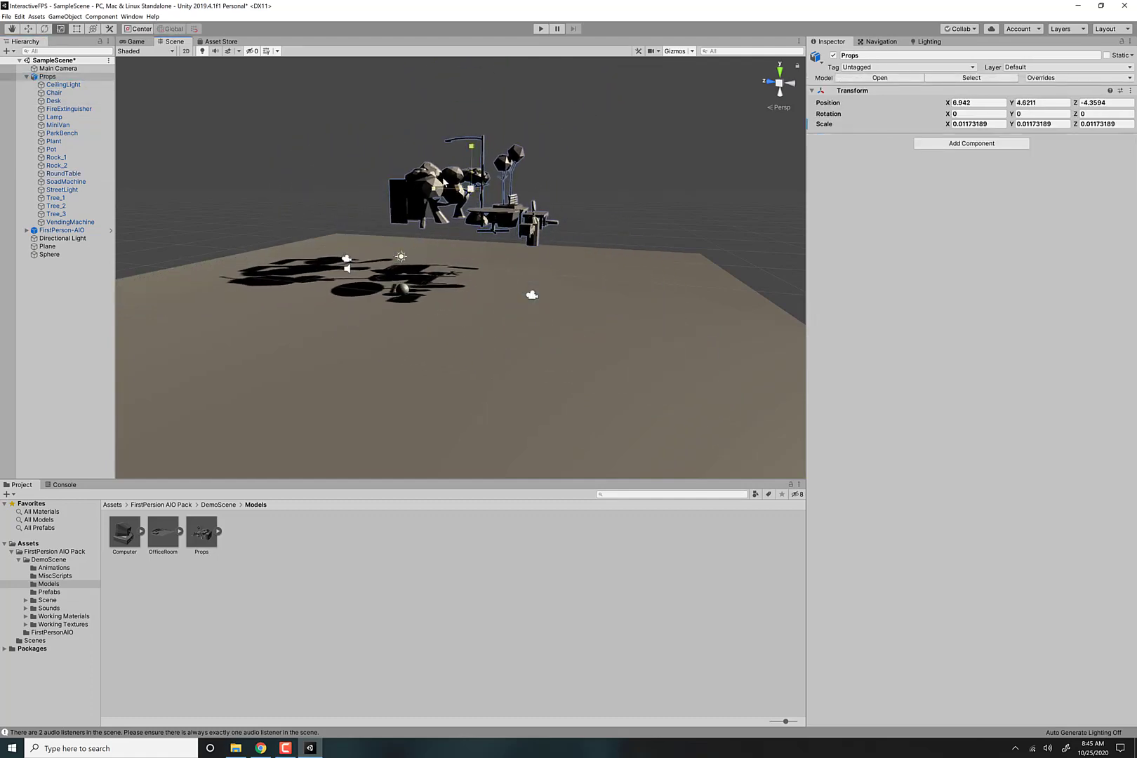
Lower the Props model onto the plane at about Y 0.01
key("w")
left_click_drag(474, 149, 478, 197)
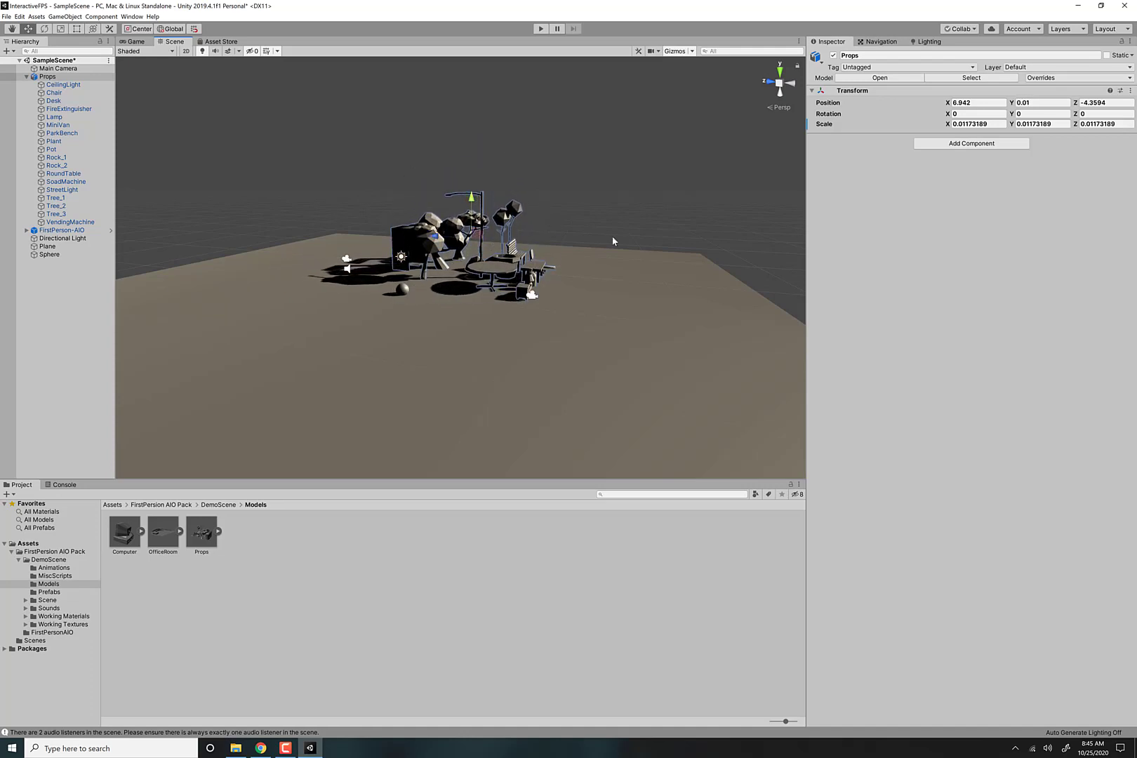
scroll(613, 242, "up", 8)
scroll(608, 237, "down", 6)
scroll(604, 231, "up", 2)
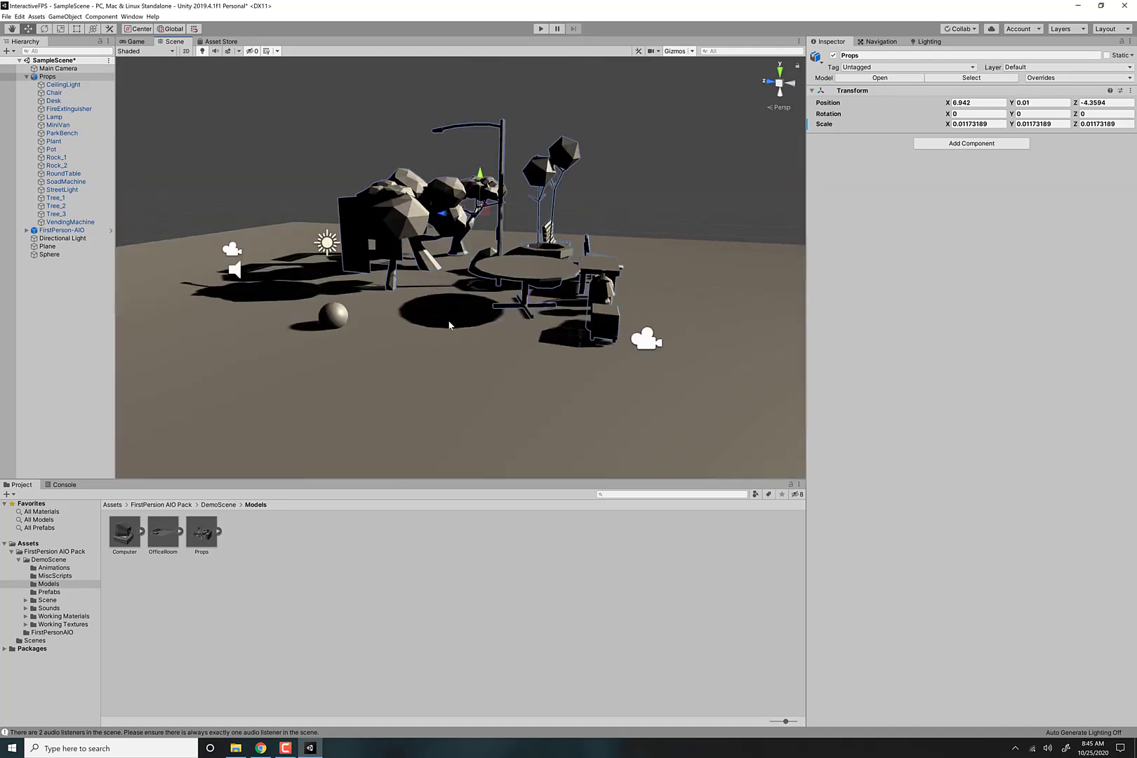
Select the RoundTable and move it away from the other props to about X -1132.3, onto open ground
left_click(449, 325)
left_click(496, 273)
left_click_drag(522, 313, 459, 317, "alt")
left_click(634, 220)
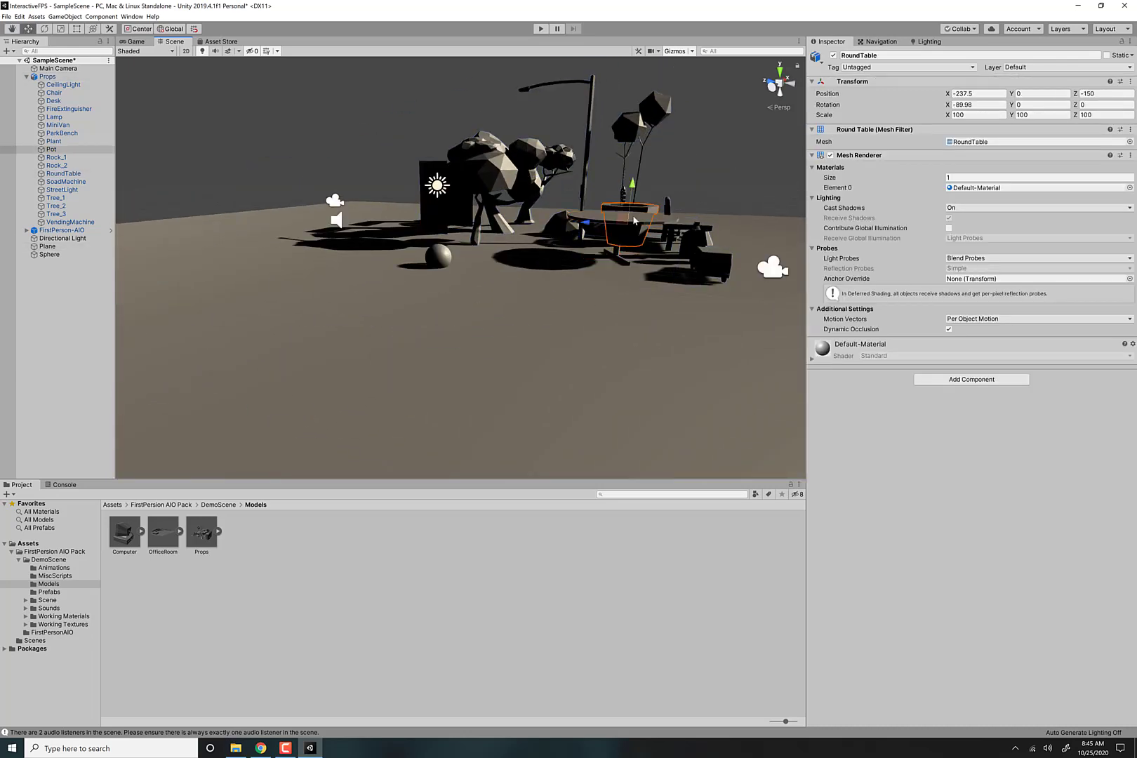
left_click(598, 217)
left_click(585, 214)
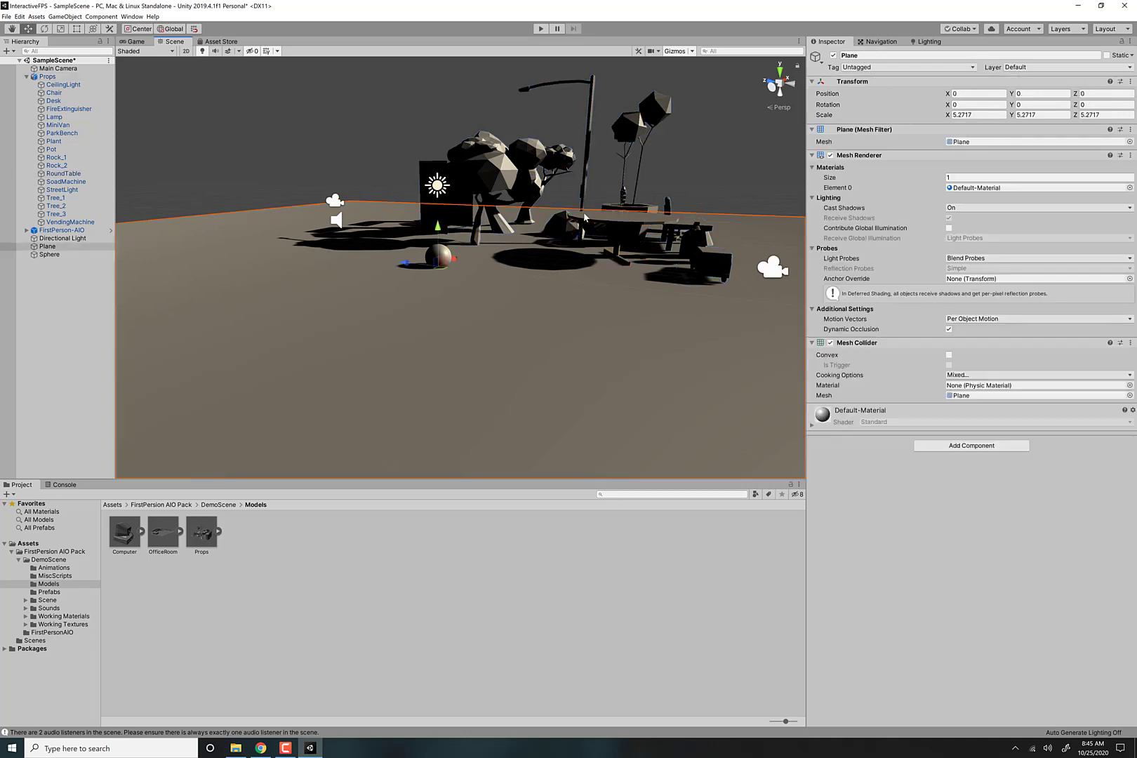
left_click(634, 226)
left_click(634, 226)
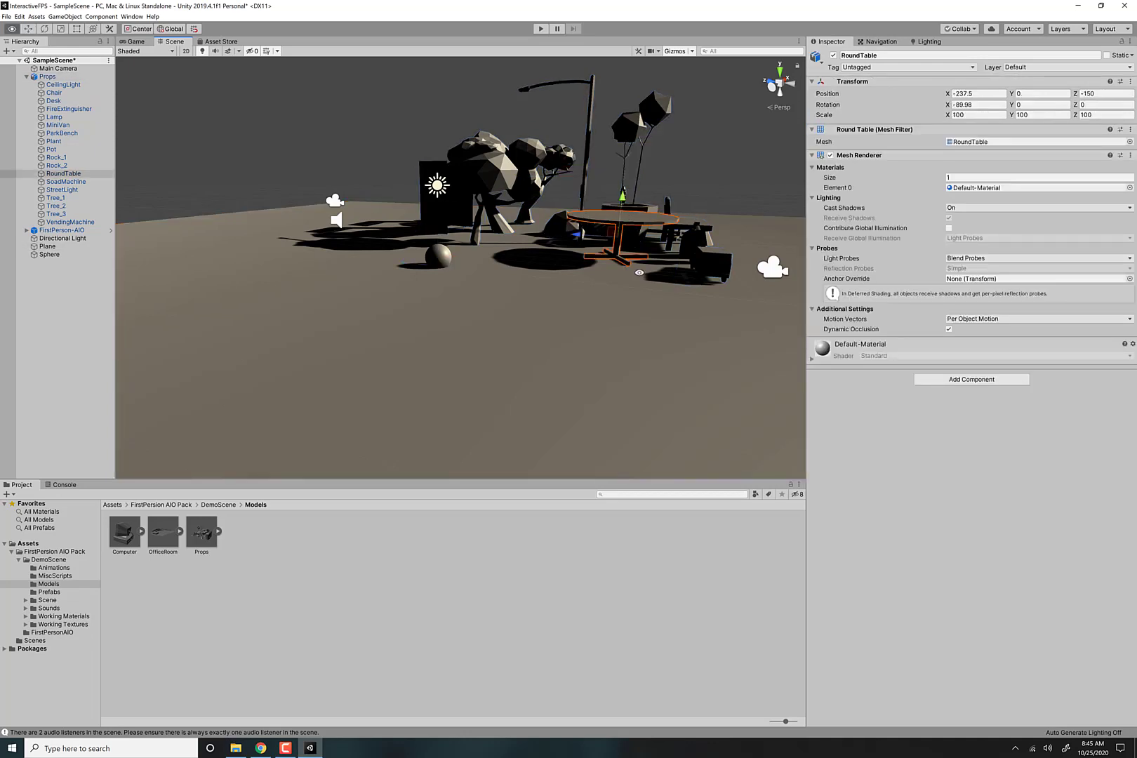
left_click_drag(639, 272, 242, 376, "alt")
middle_click_drag(242, 375, 379, 290)
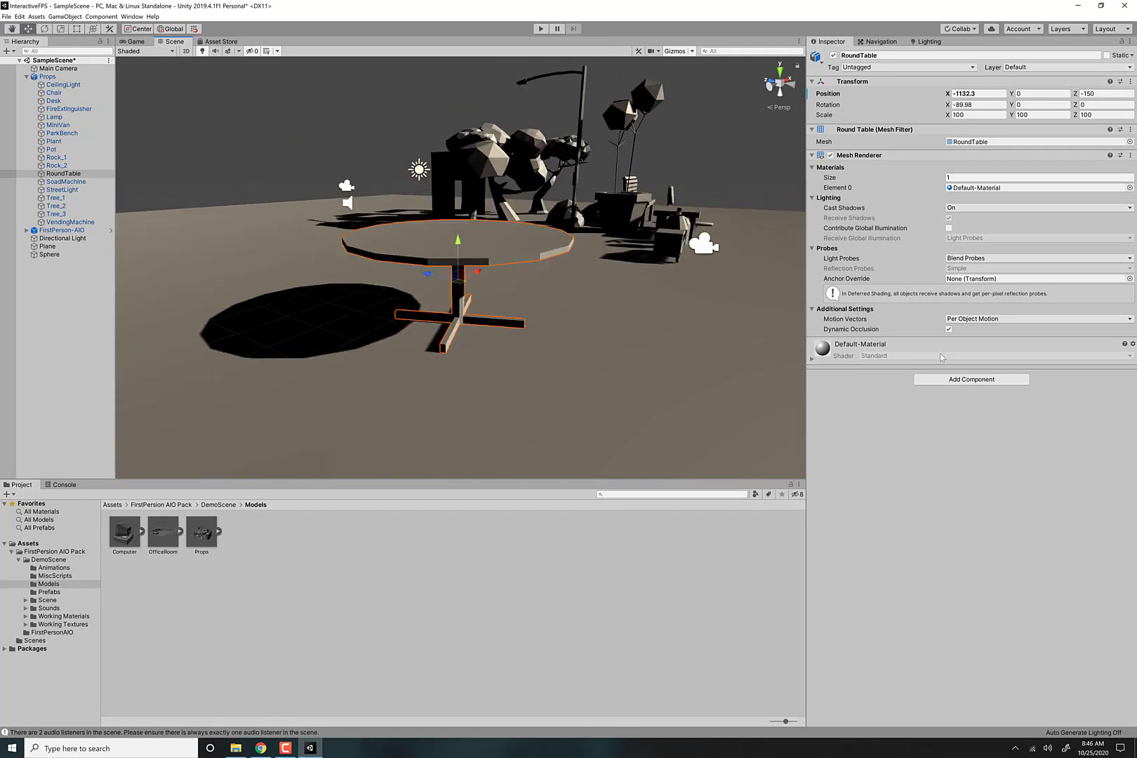
Add a Box Collider component to the RoundTable
left_click(961, 380)
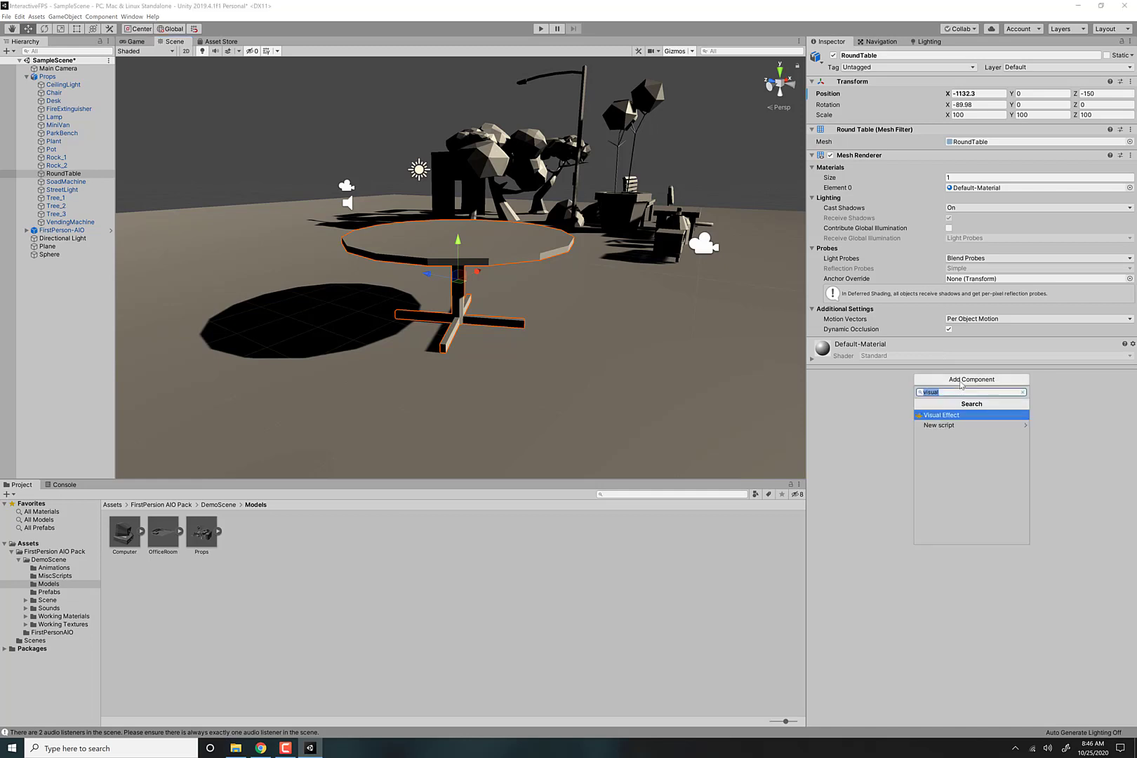
type("coll")
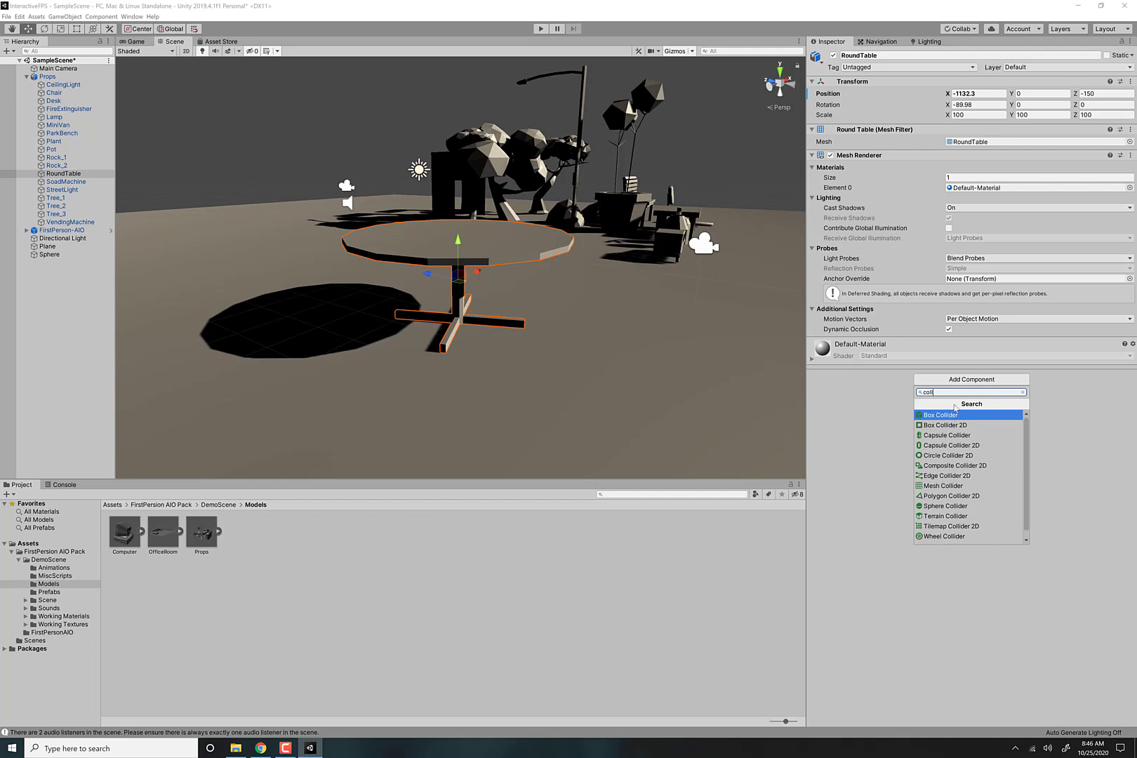
left_click(953, 416)
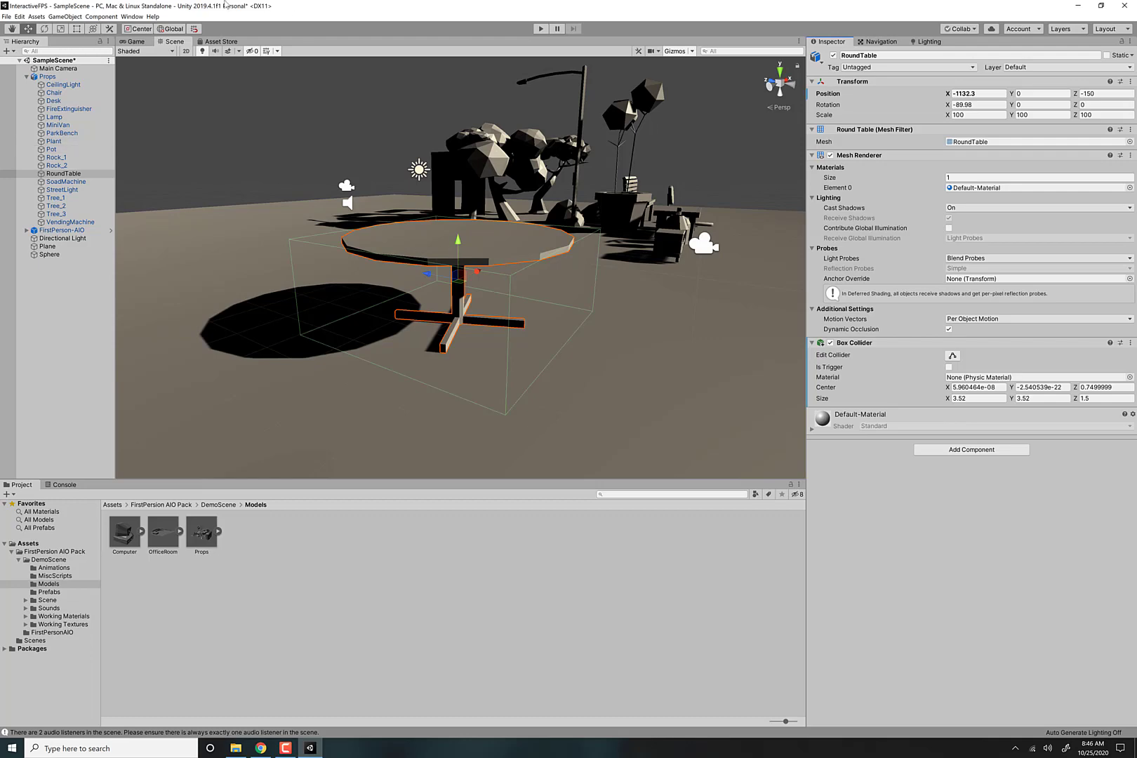
Play the scene, walk and jump against the round table to test its box collision, and stop play mode
left_click(539, 28)
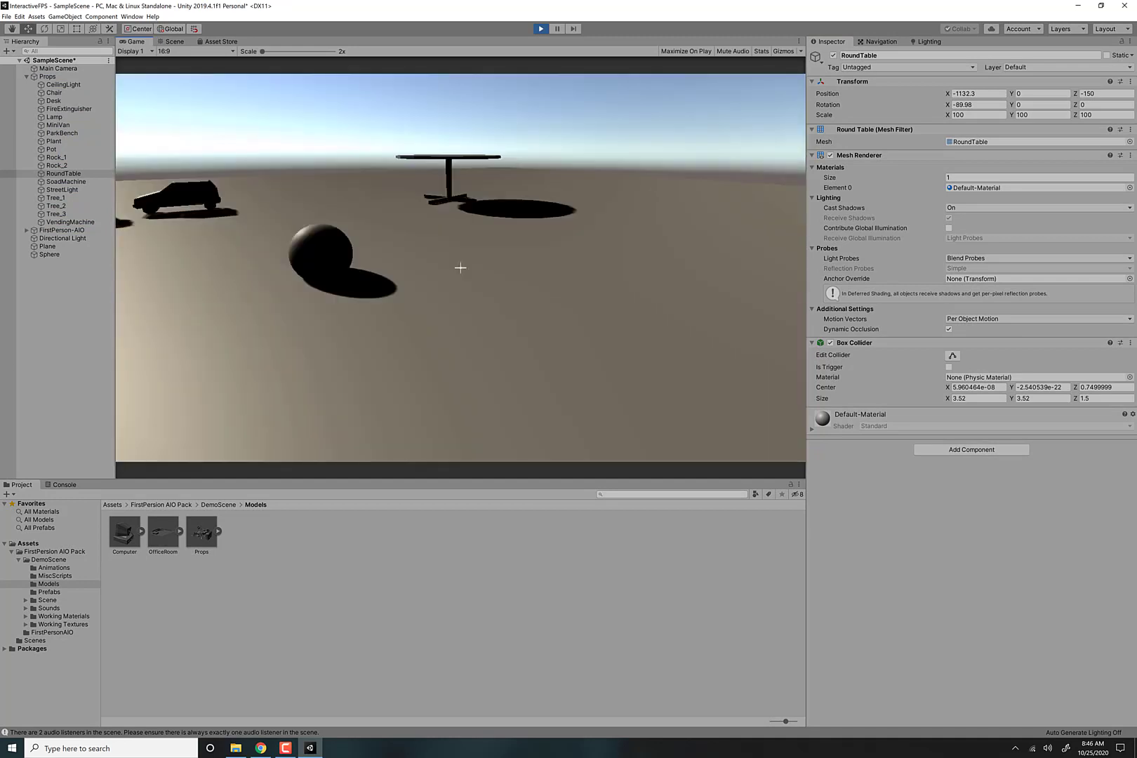
key("w")
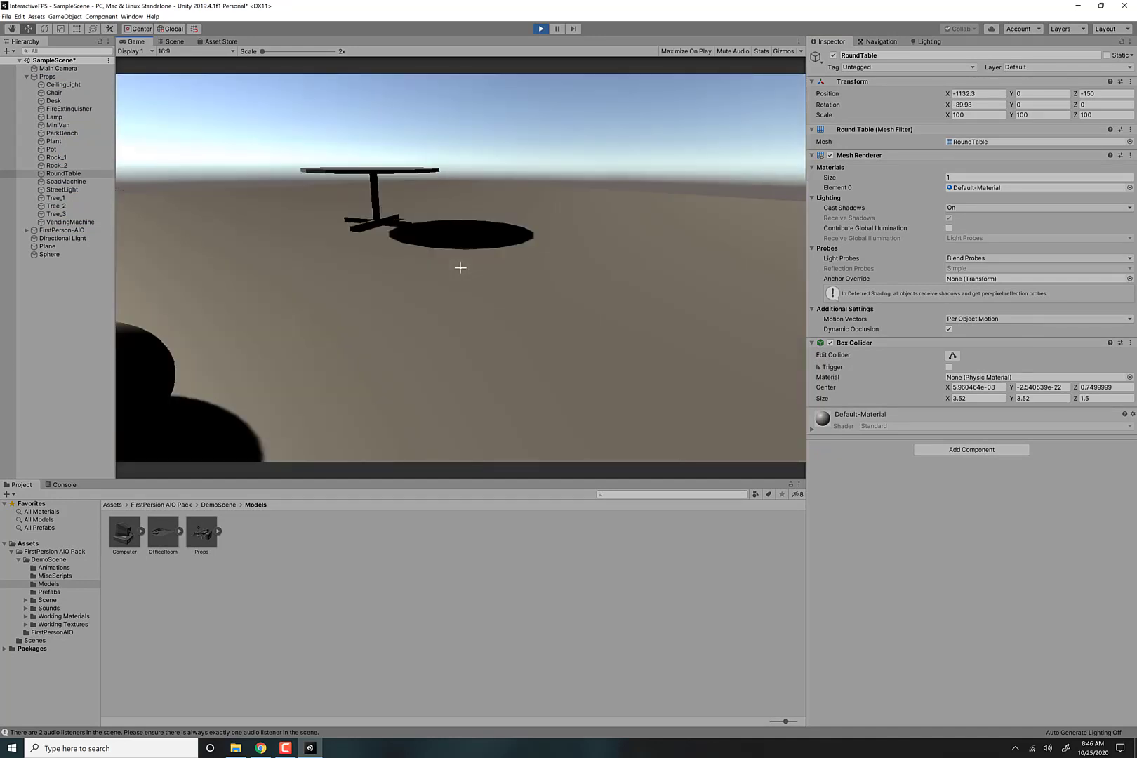
key("w")
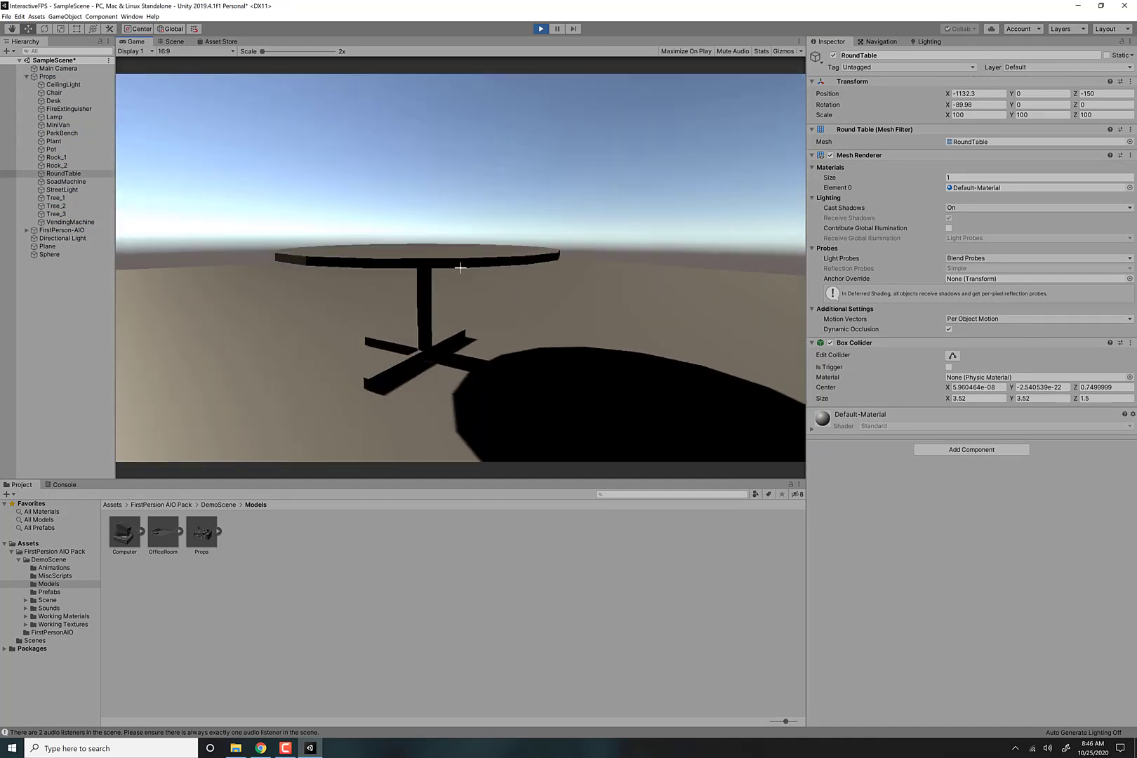
key("w")
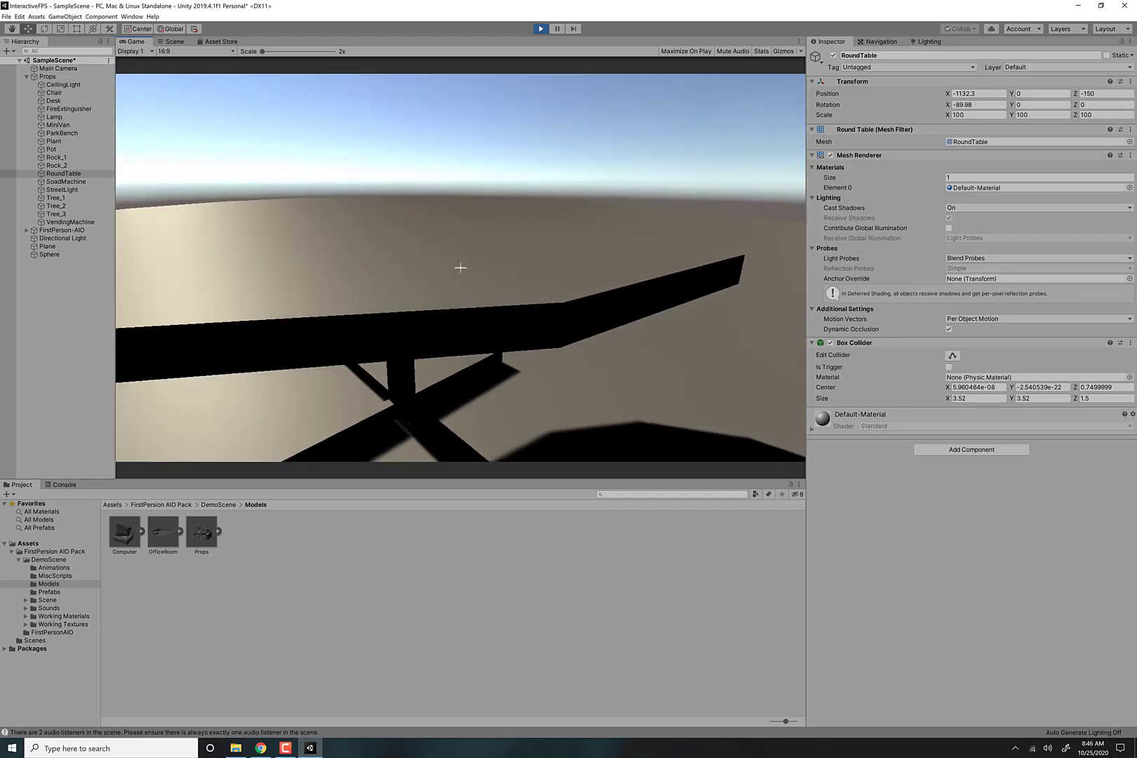
key("s")
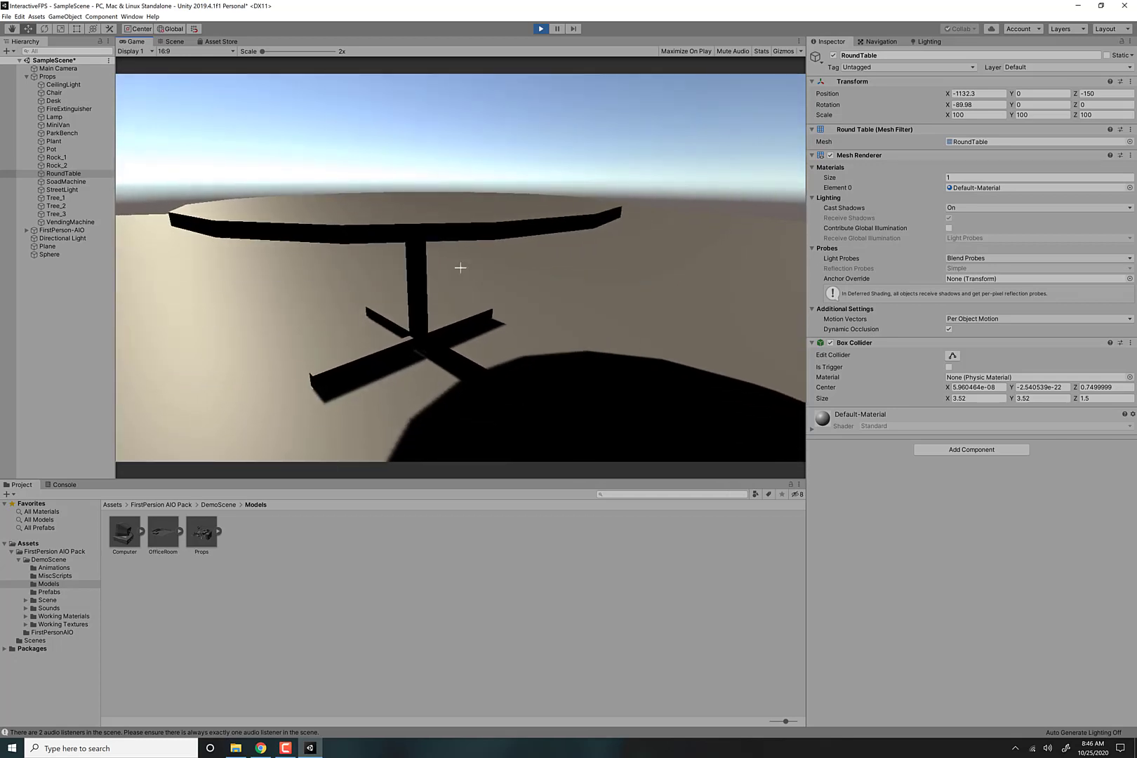
key("w")
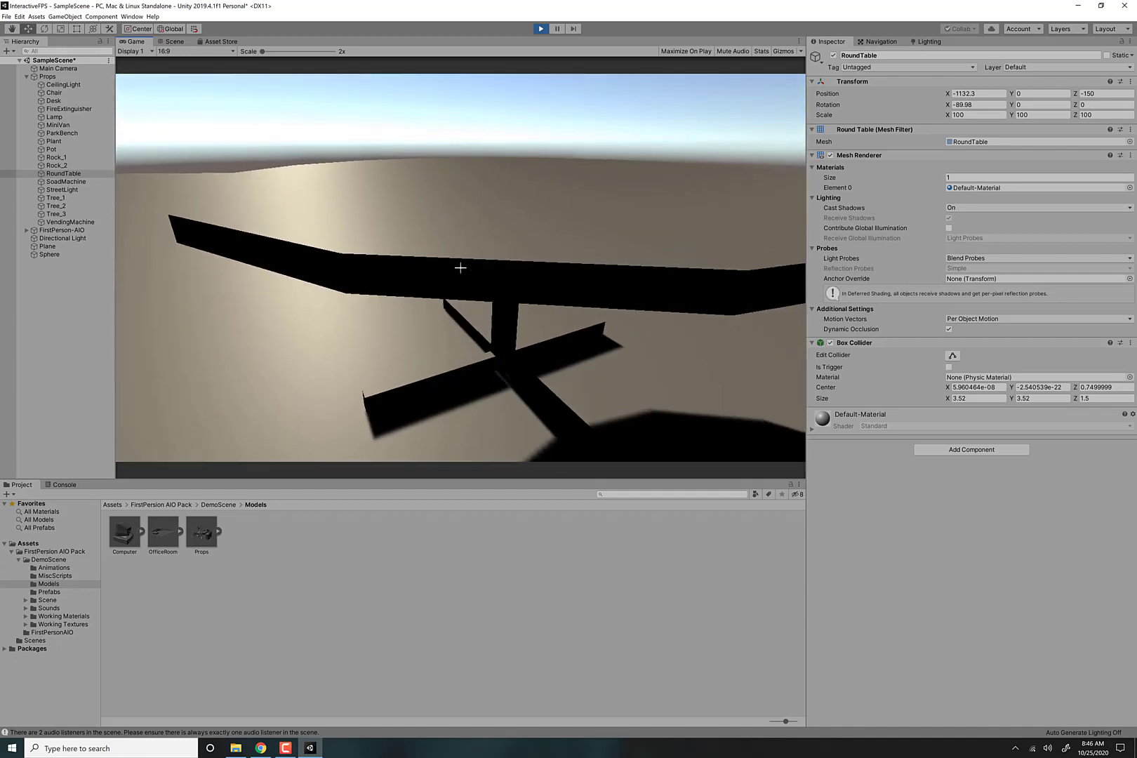
key("s")
key("space")
key("w")
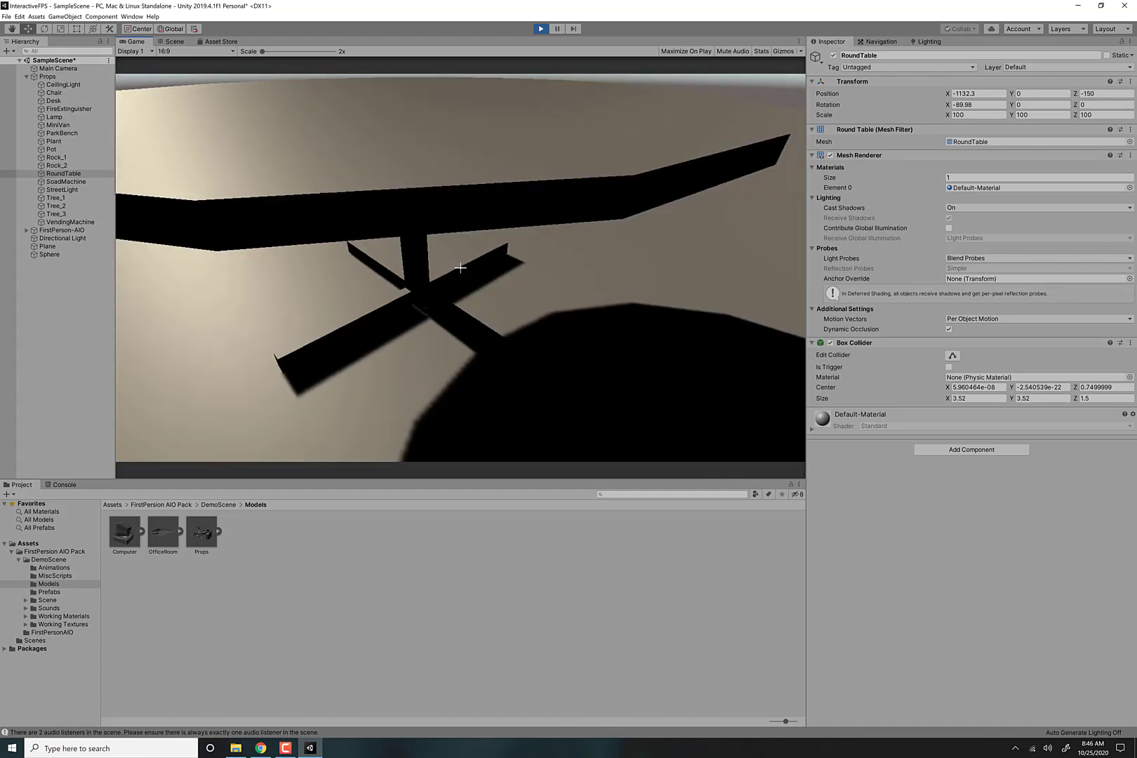
key("s")
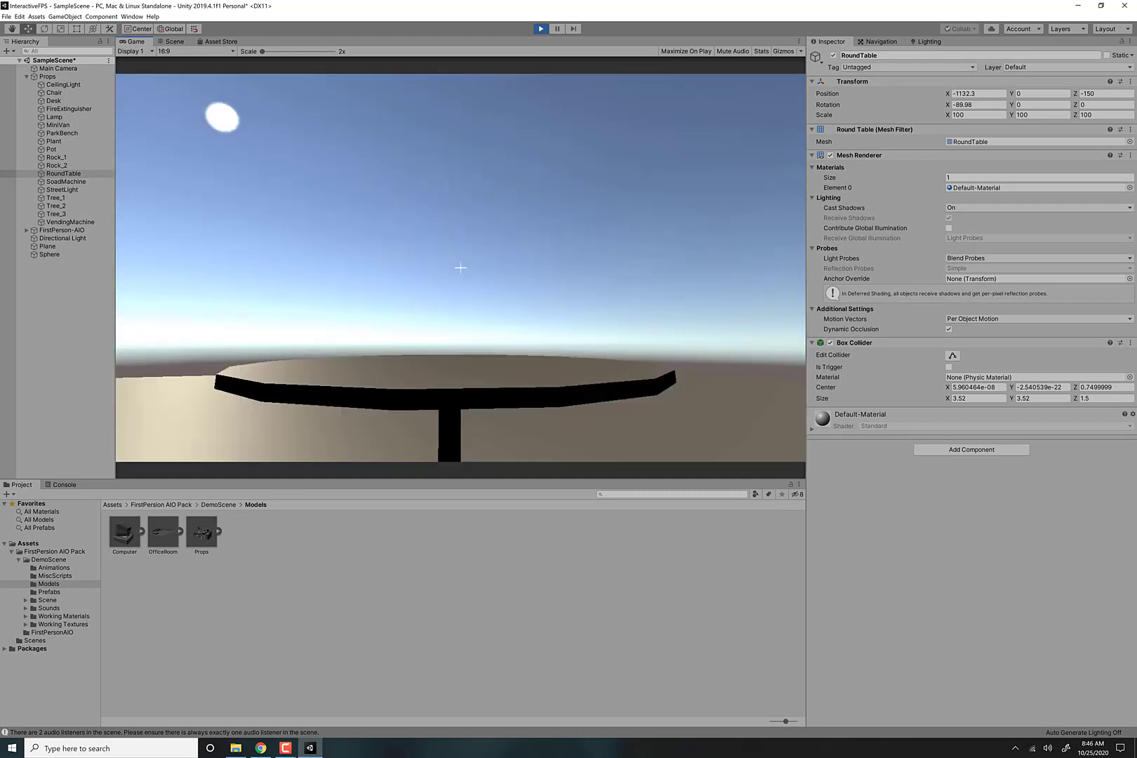
key("w")
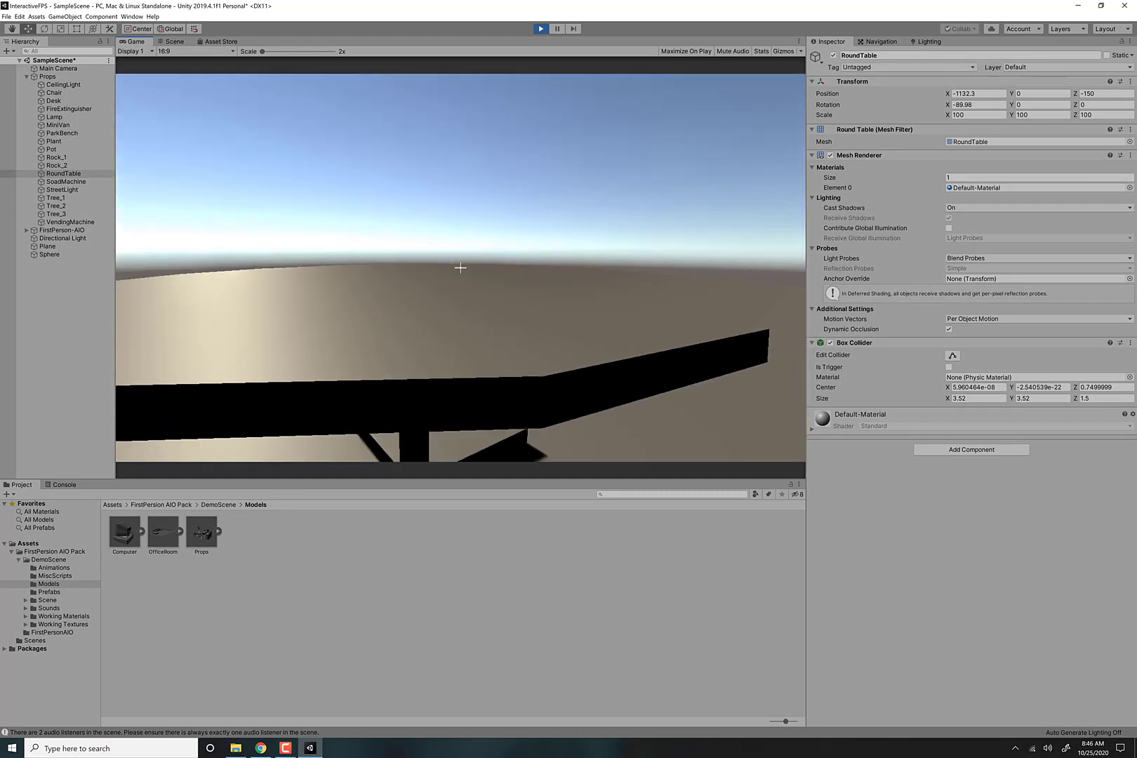
key("s")
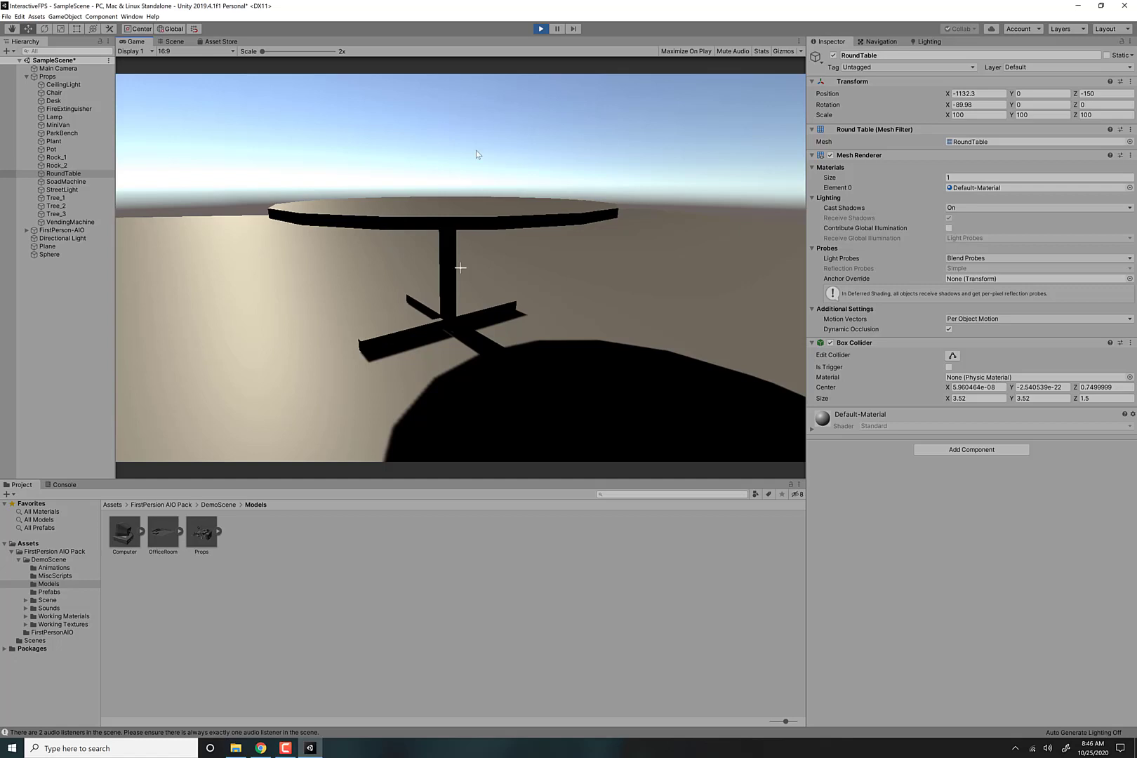
left_click(541, 28)
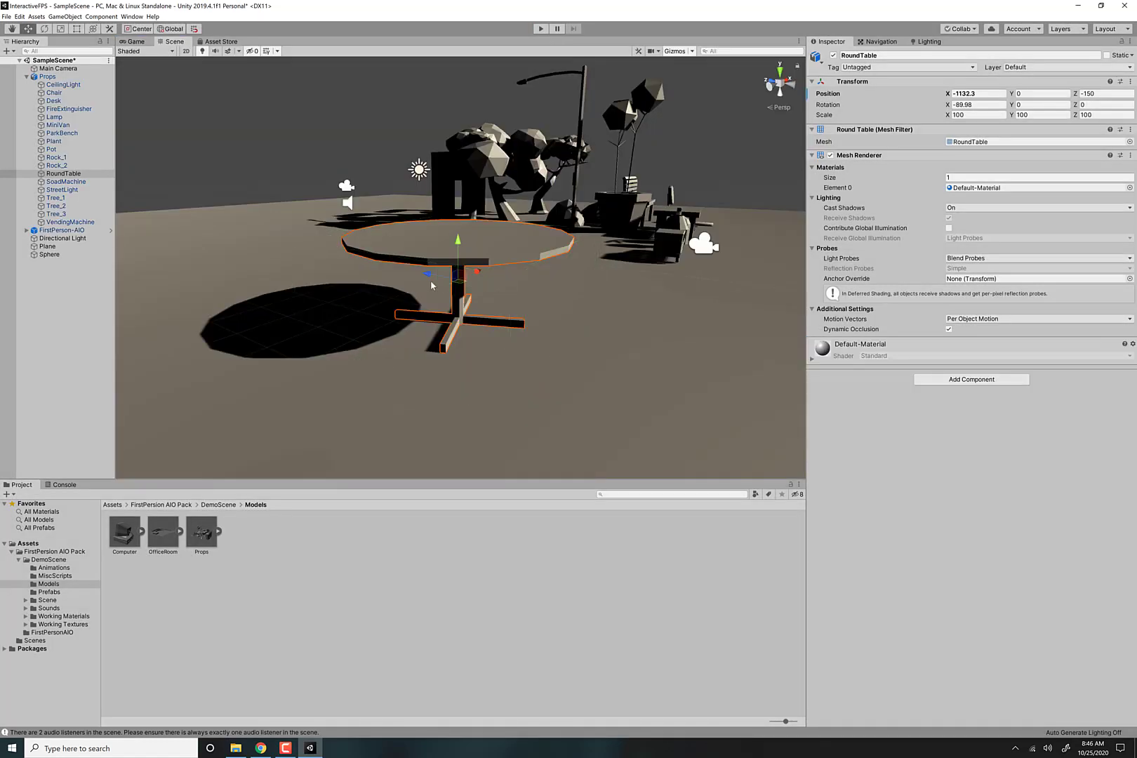
Add a Mesh Collider component to the RoundTable and inspect the table from different angles
left_click(971, 379)
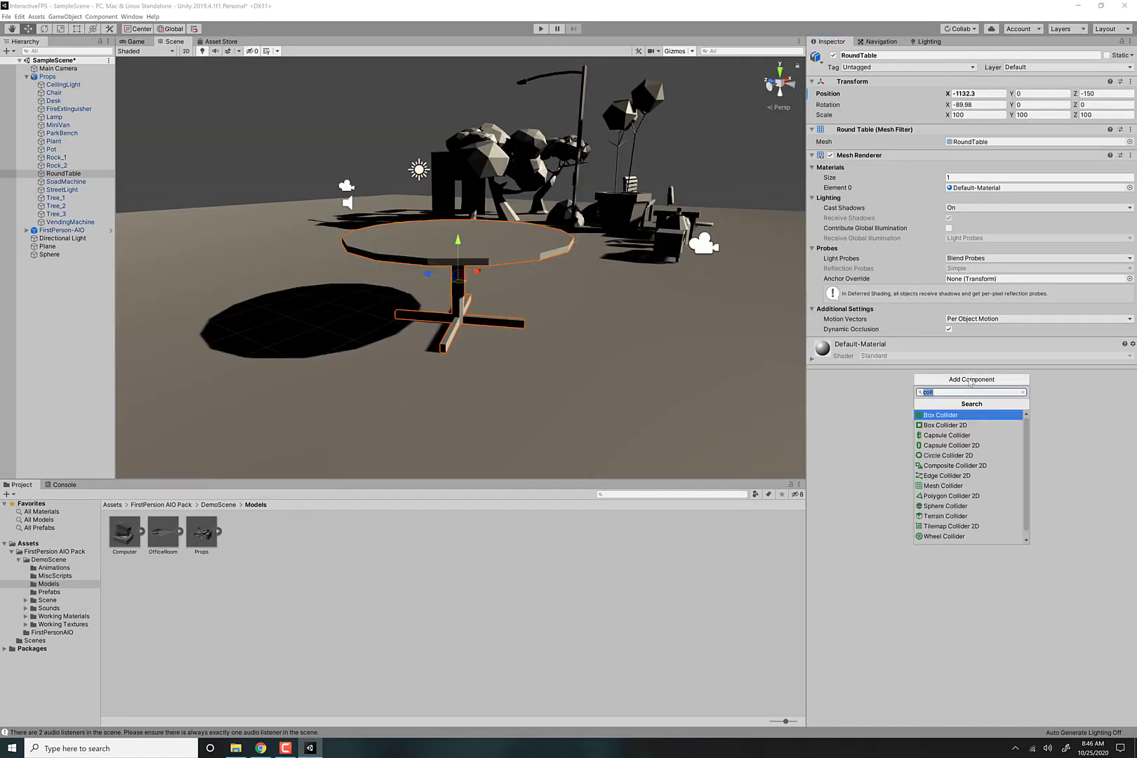
left_click(955, 486)
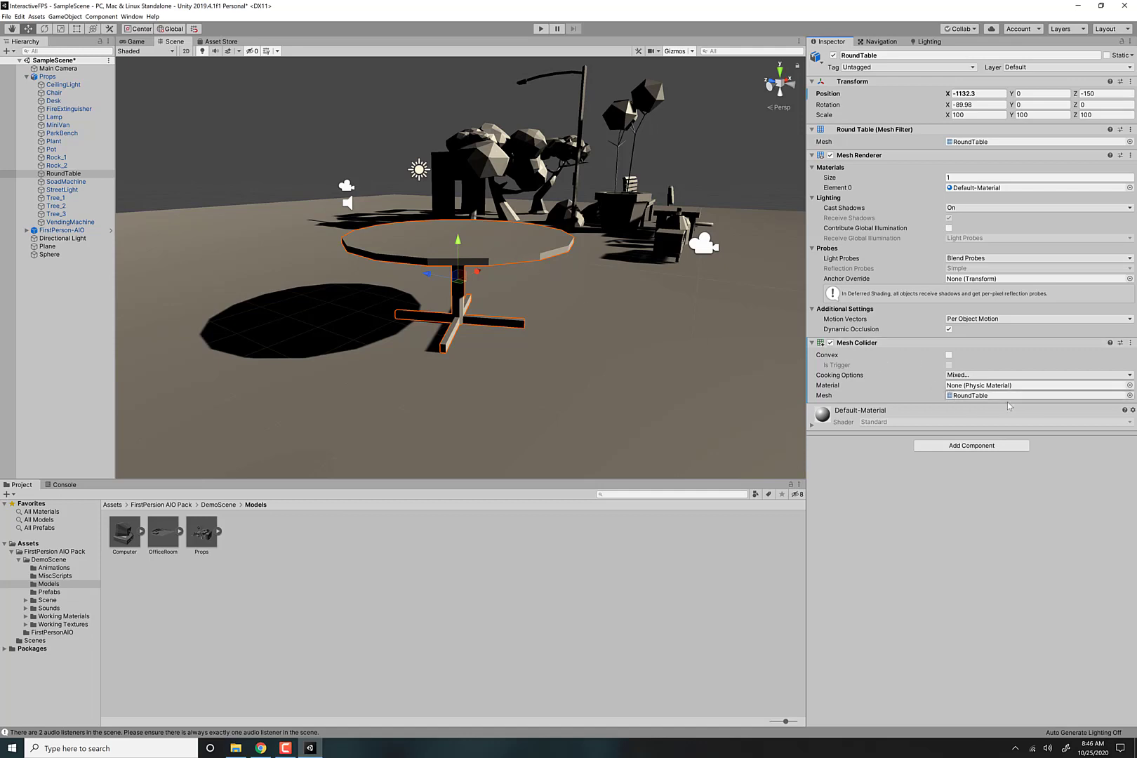
right_click_drag(530, 321, 521, 310)
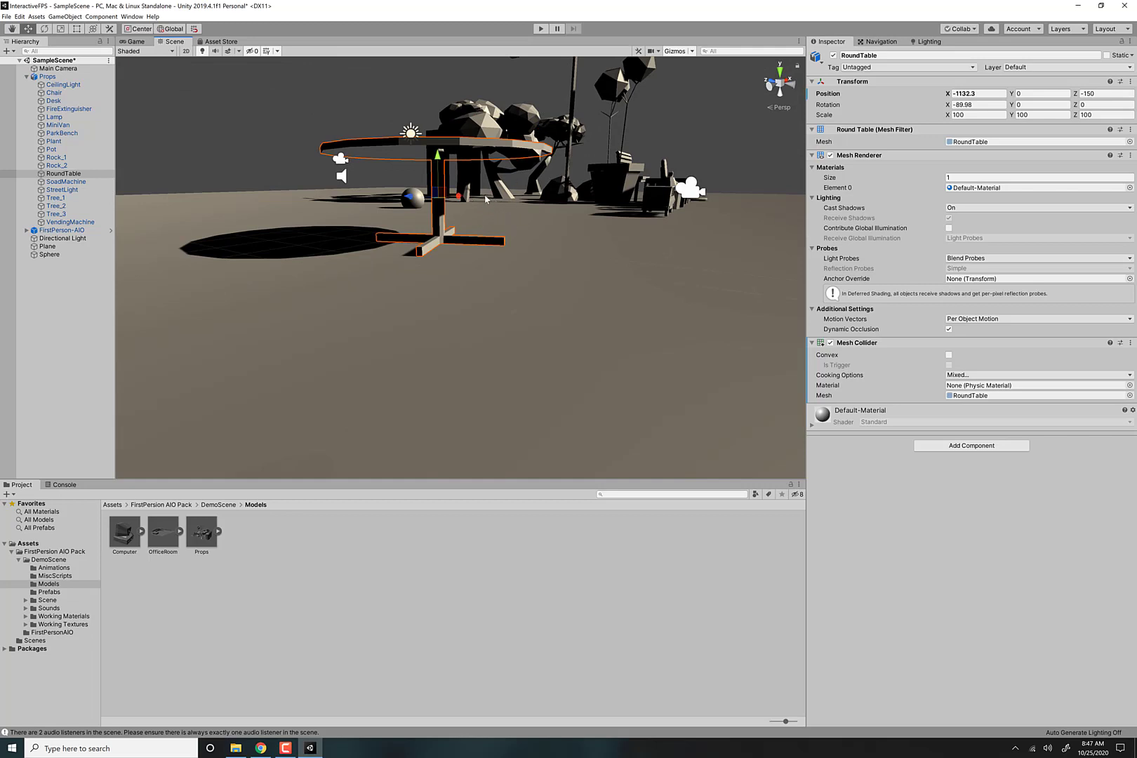
left_click(548, 257)
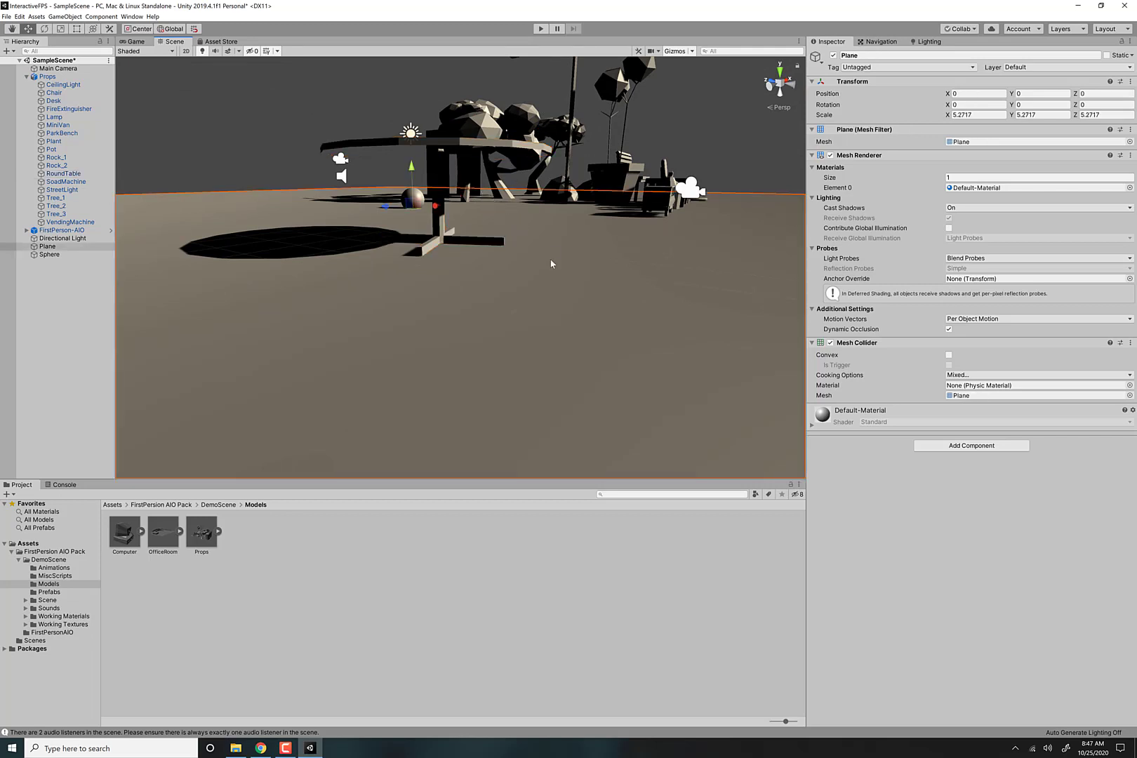
right_click_drag(548, 253, 552, 255)
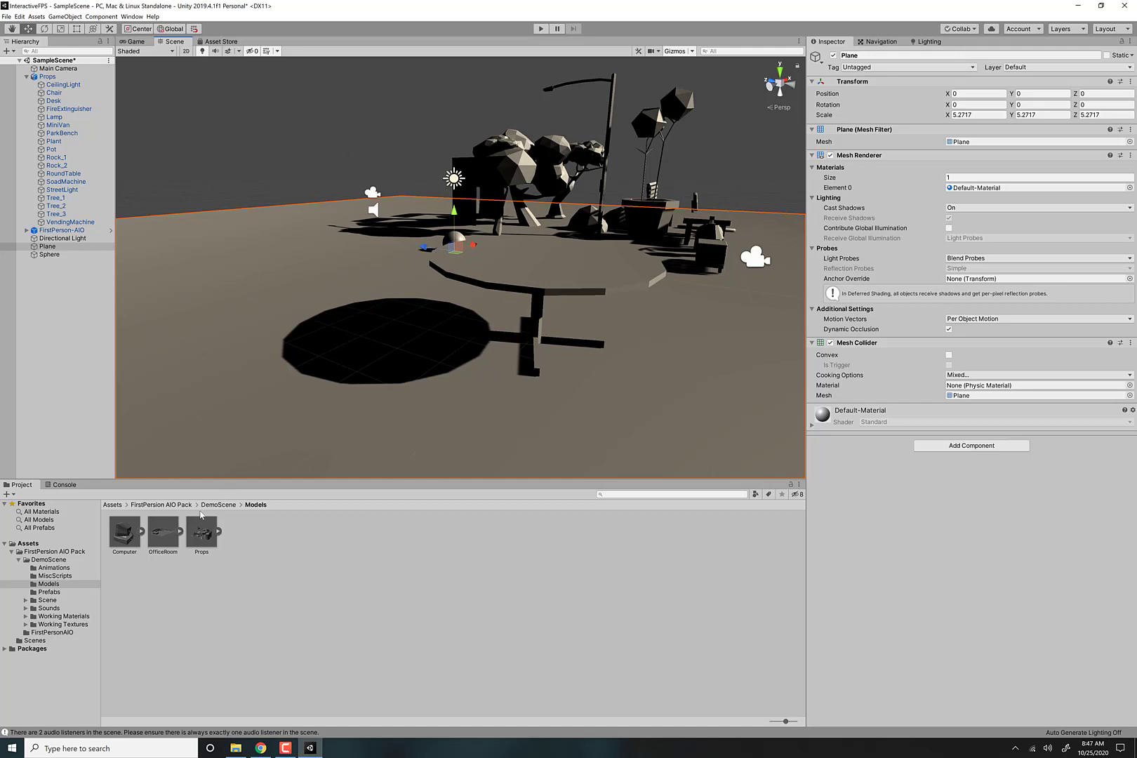
Go to the project's root Assets folder, view the First Person All-in-One page in the Asset Store, and return to the scene view
left_click(112, 505)
left_click(221, 41)
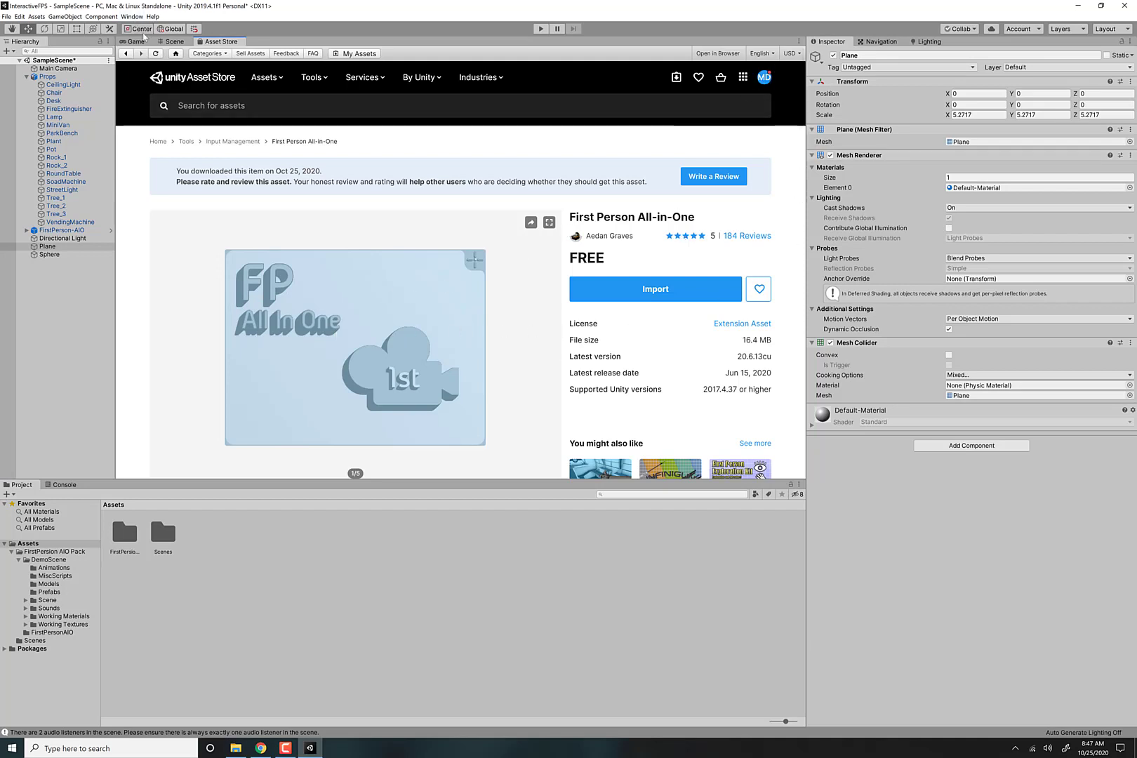
left_click(171, 42)
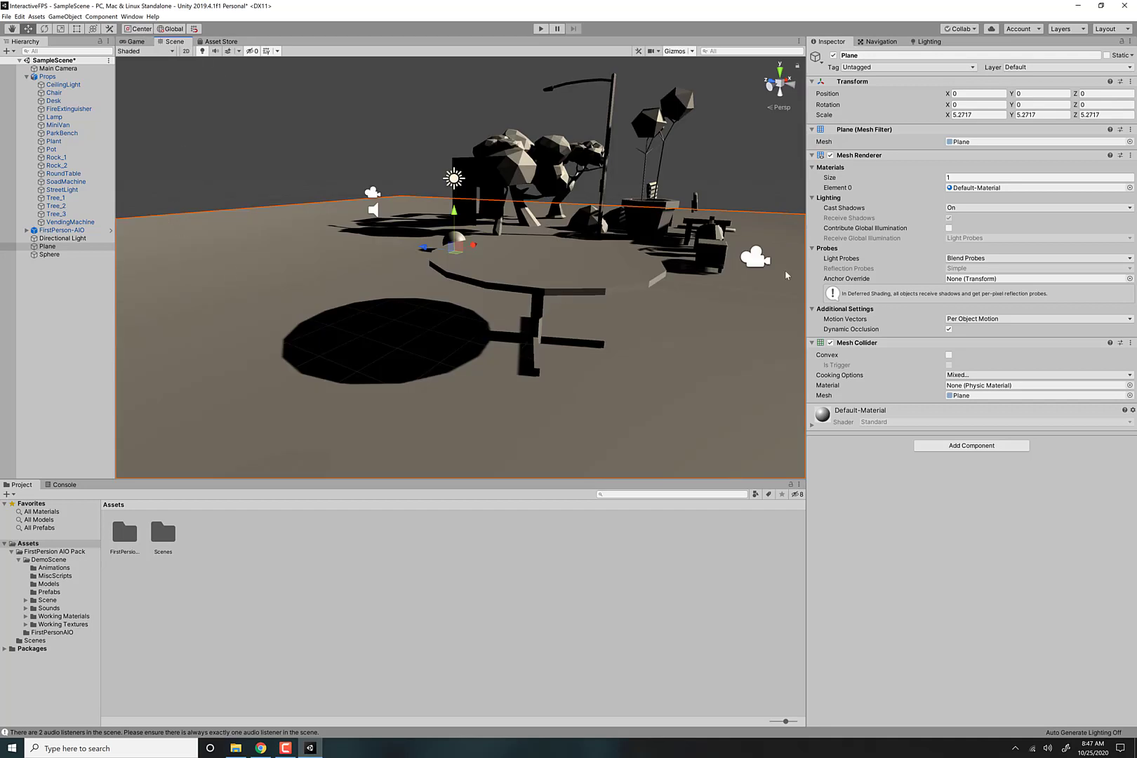